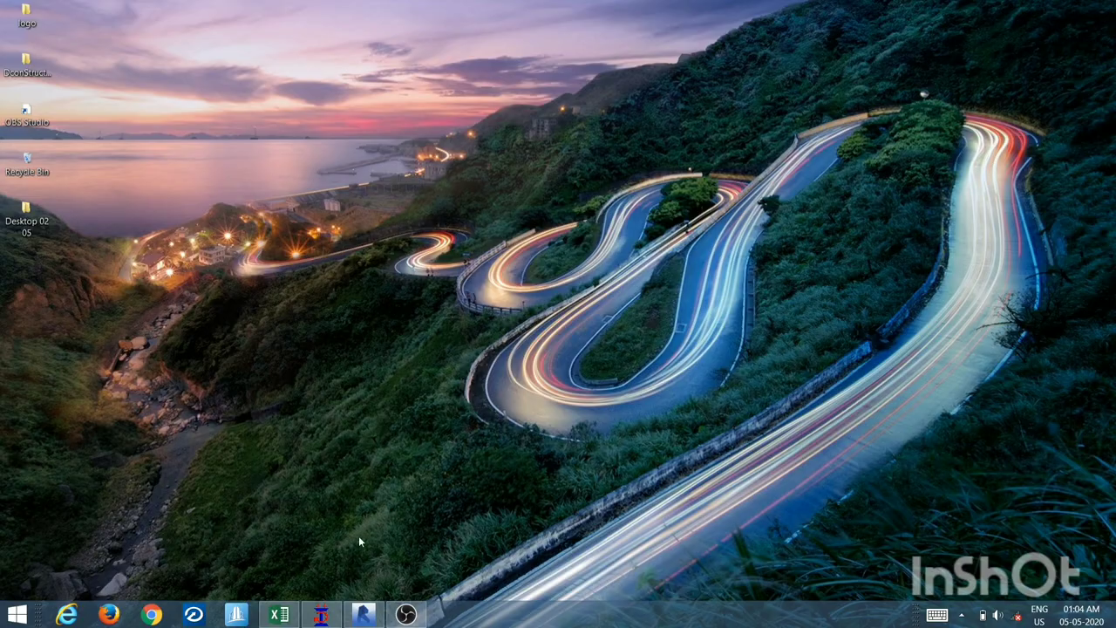
Switch to the Function Hall model in Revit and examine the separated portal frames with their beams, columns and slab strips.
left_click(366, 558)
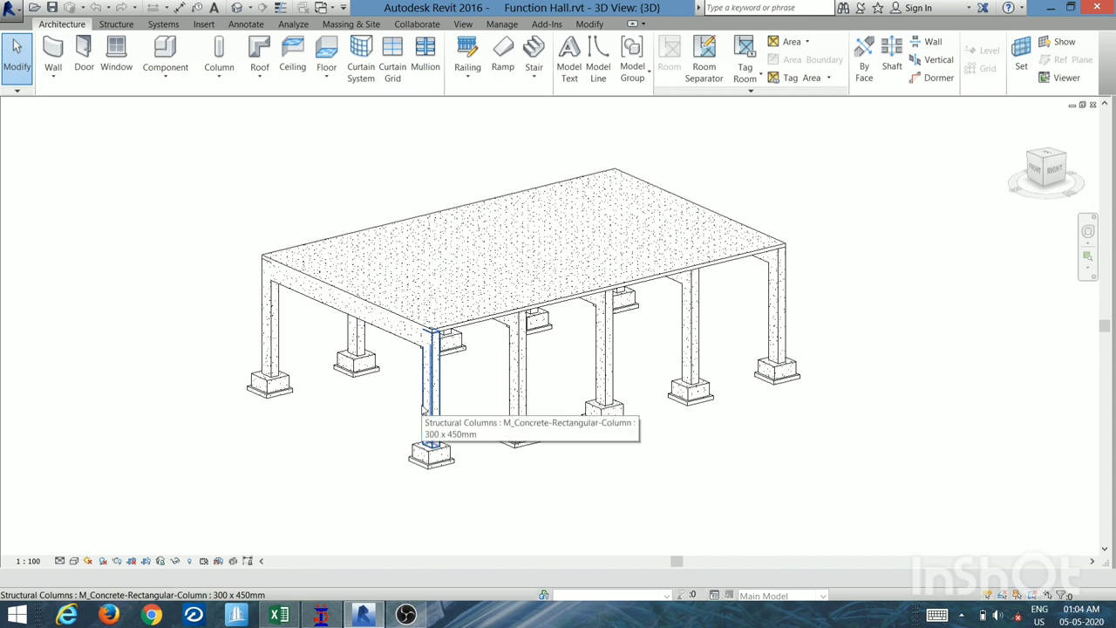
scroll(526, 456, "down", 3)
middle_click_drag(727, 416, 433, 462)
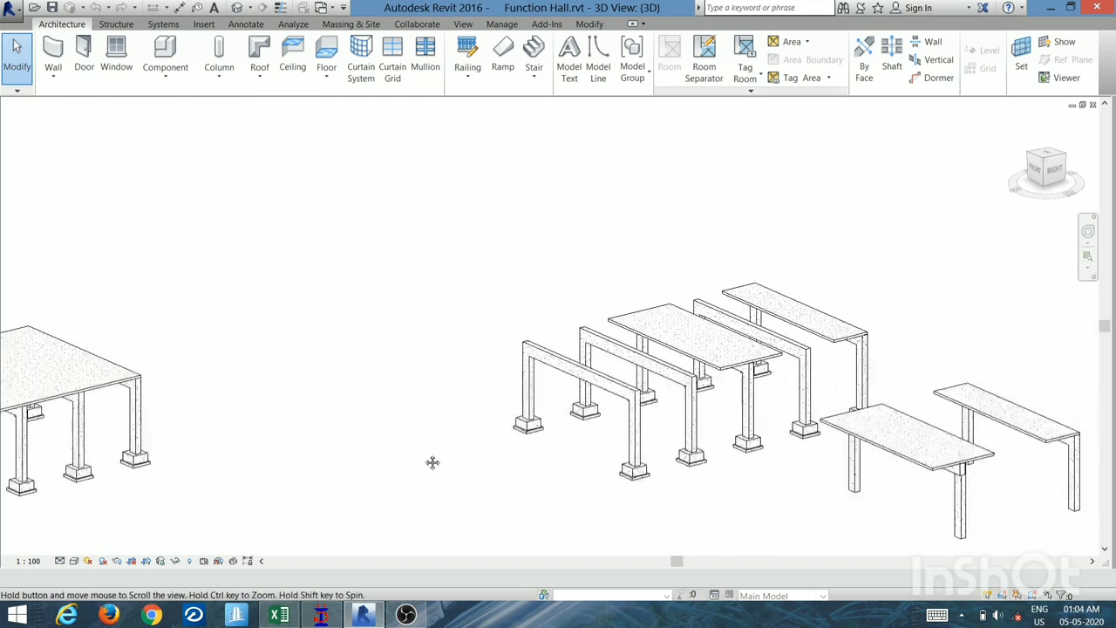
scroll(707, 394, "up", 3)
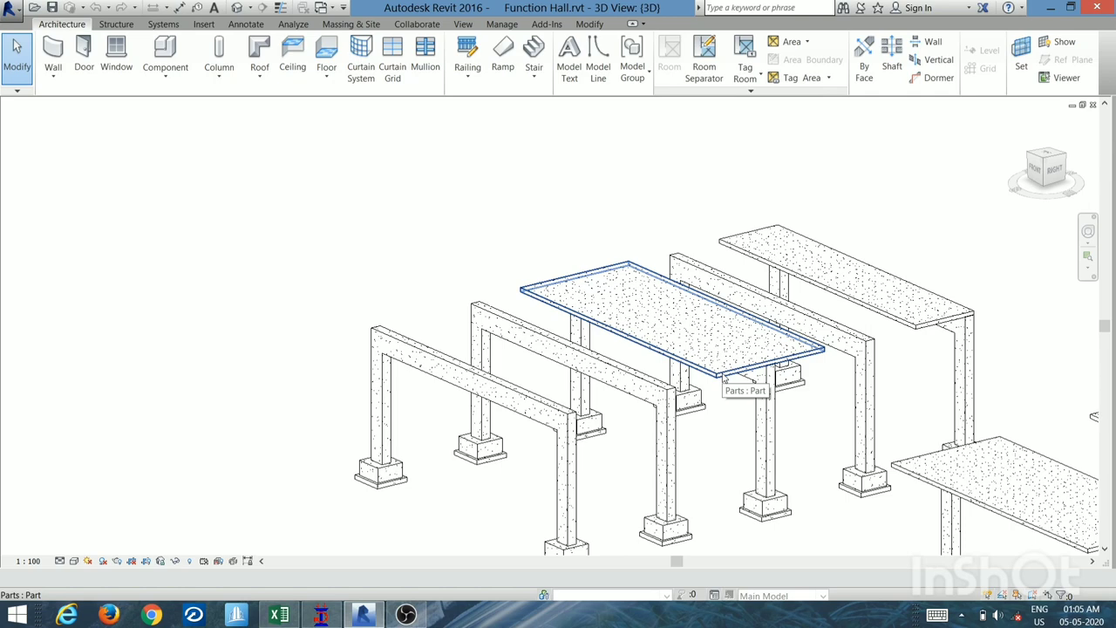
middle_click_drag(815, 398, 788, 408, "shift")
scroll(788, 408, "up", 4)
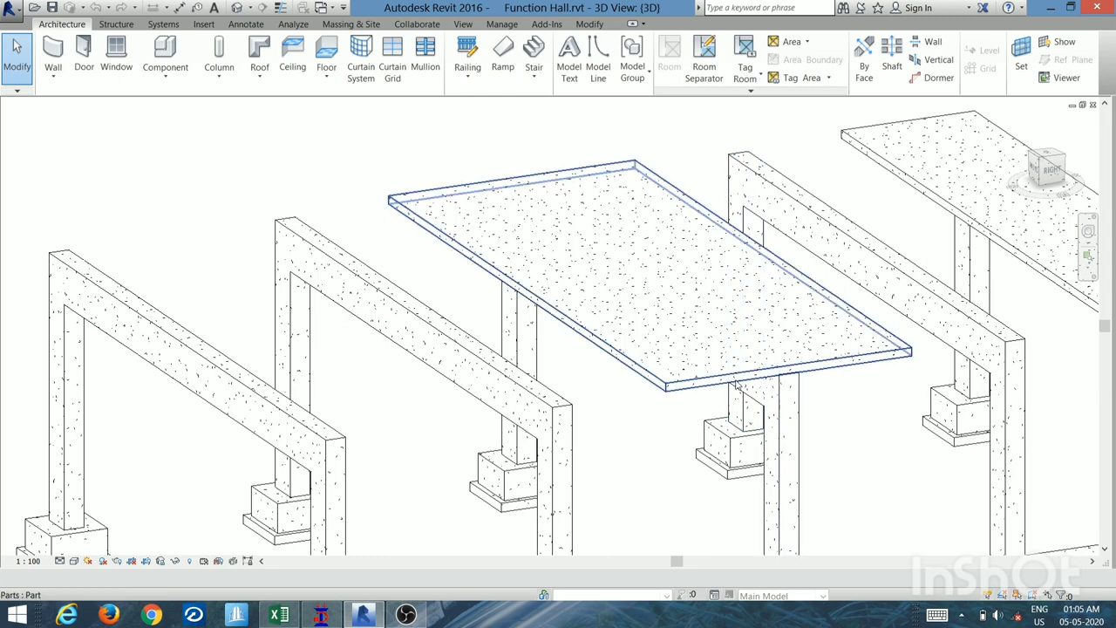
scroll(739, 382, "down", 2)
middle_click_drag(739, 382, 477, 382)
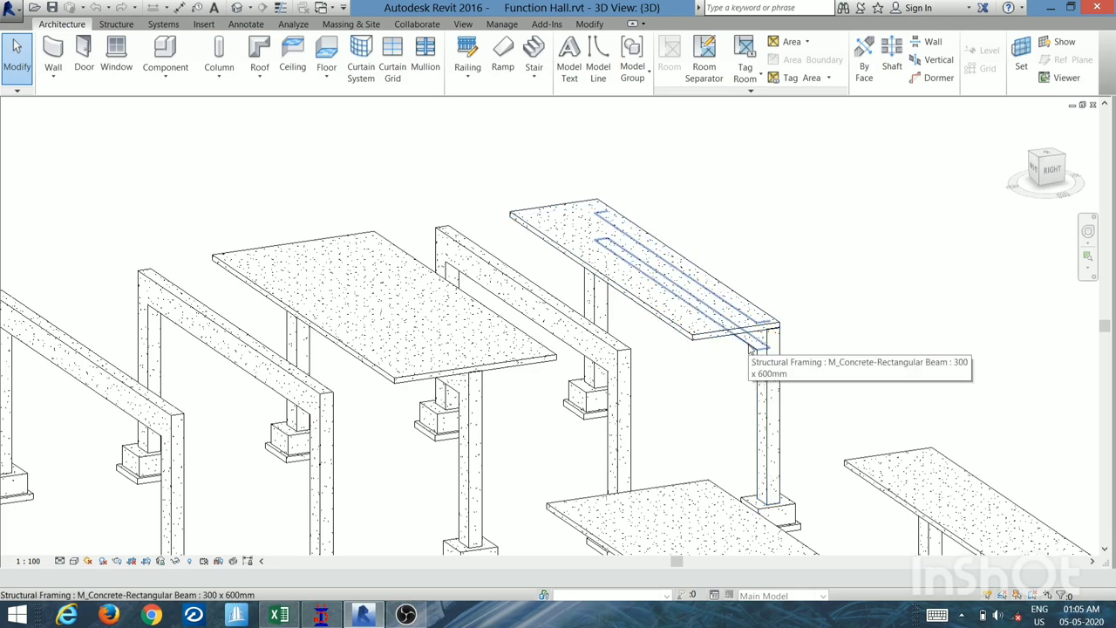
scroll(732, 361, "down", 2)
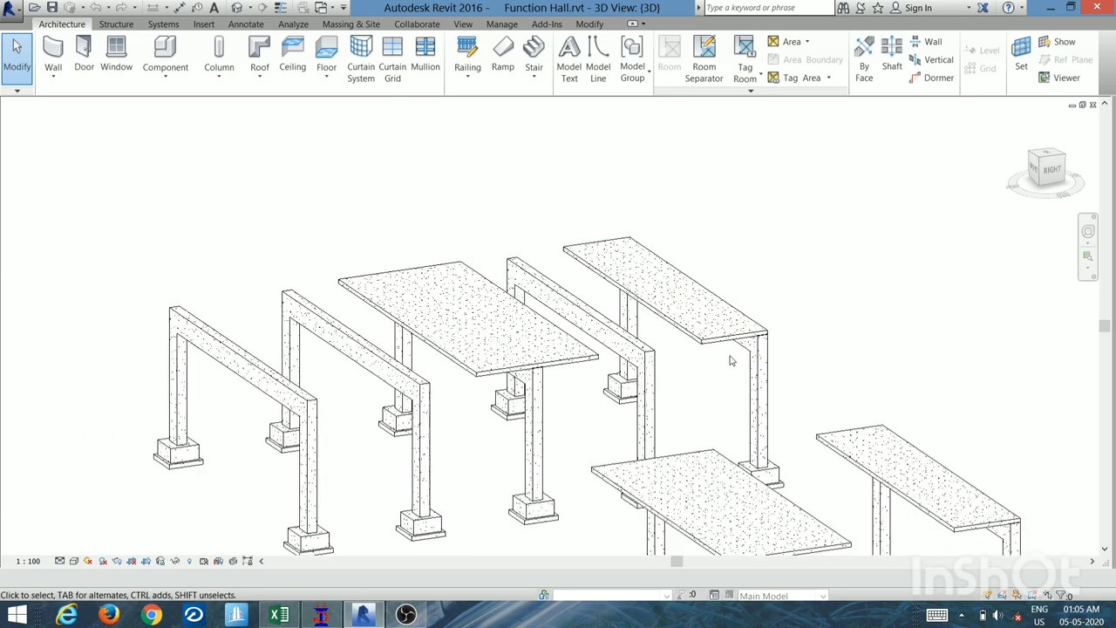
middle_click_drag(711, 398, 715, 392)
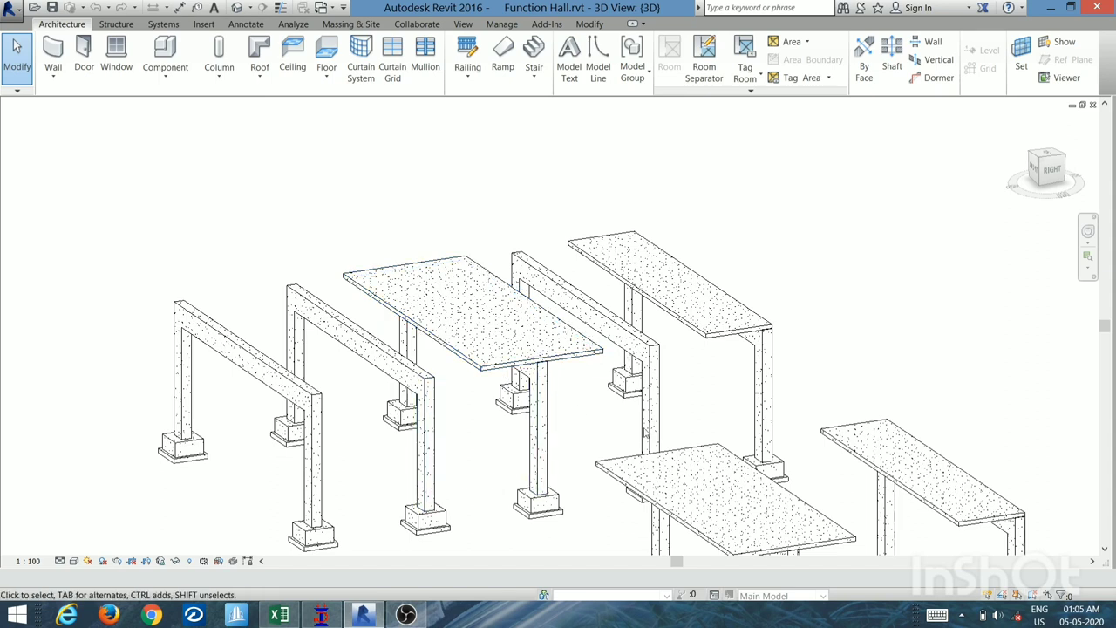
Inspect closely how the beam supports the slab strip on the portal frames without footings.
scroll(724, 412, "up", 1)
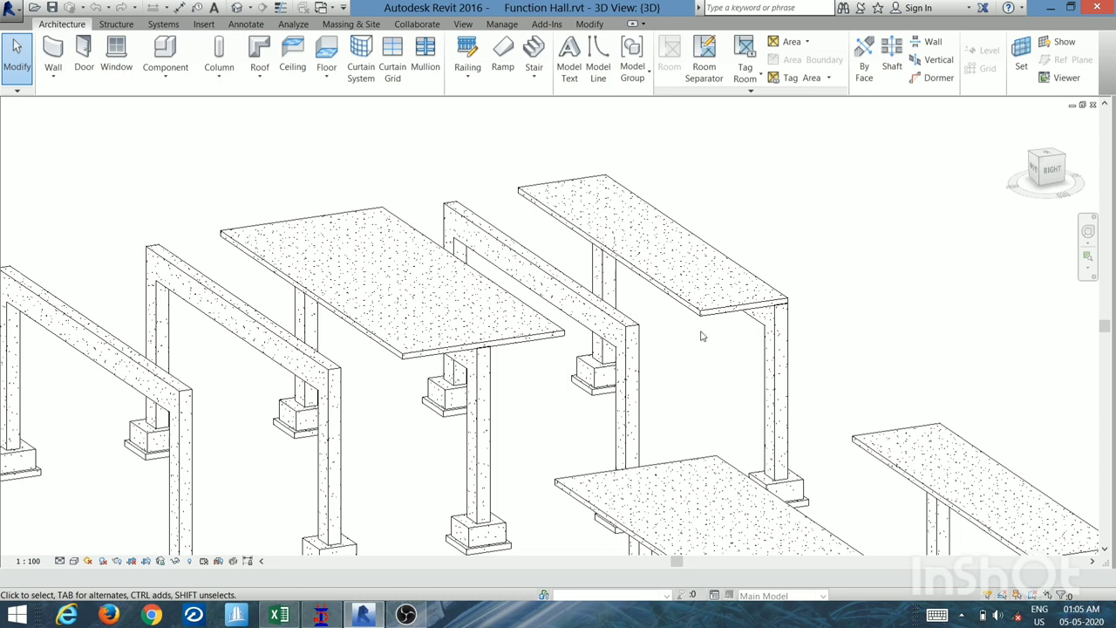
middle_click_drag(723, 331, 842, 284)
scroll(777, 340, "up", 3)
scroll(777, 340, "up", 1)
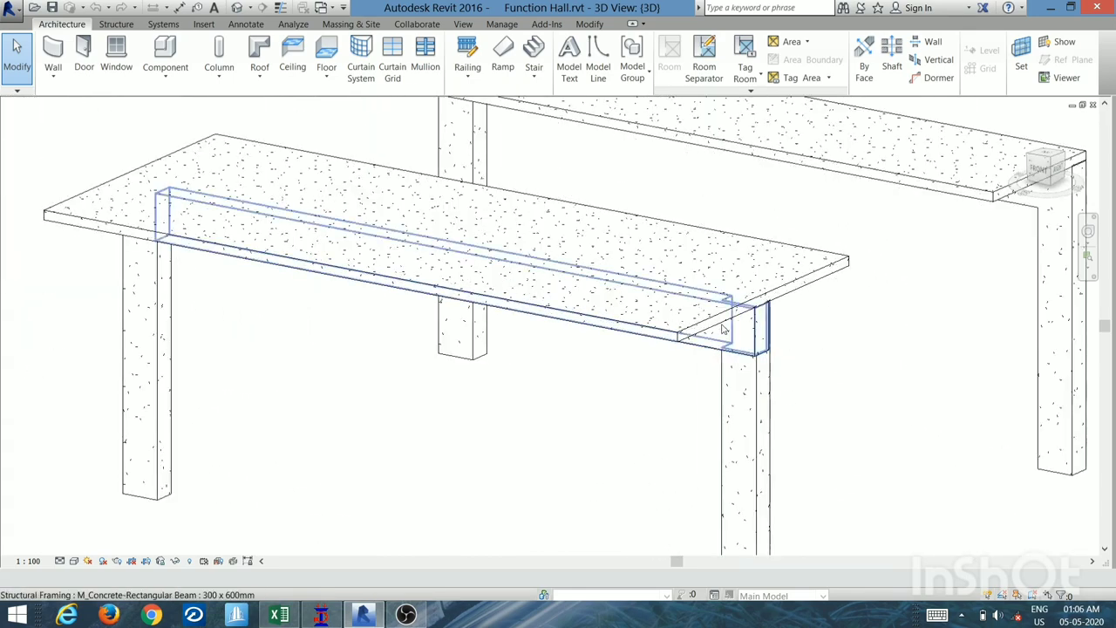
scroll(820, 401, "down", 3)
middle_click_drag(820, 408, 596, 453)
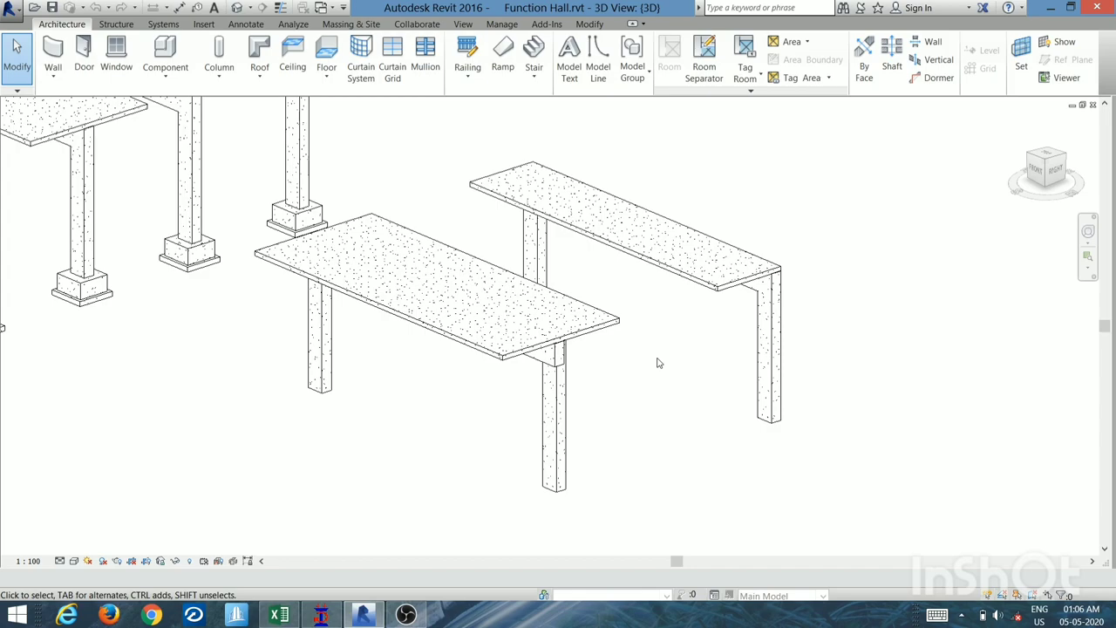
Return to the complete hall structure and examine its end beam and corner column.
scroll(645, 370, "down", 2)
middle_click_drag(633, 376, 811, 371)
scroll(532, 262, "up", 1)
scroll(568, 311, "down", 2)
middle_click_drag(568, 311, 768, 349)
middle_click_drag(364, 384, 566, 358)
scroll(224, 306, "up", 2)
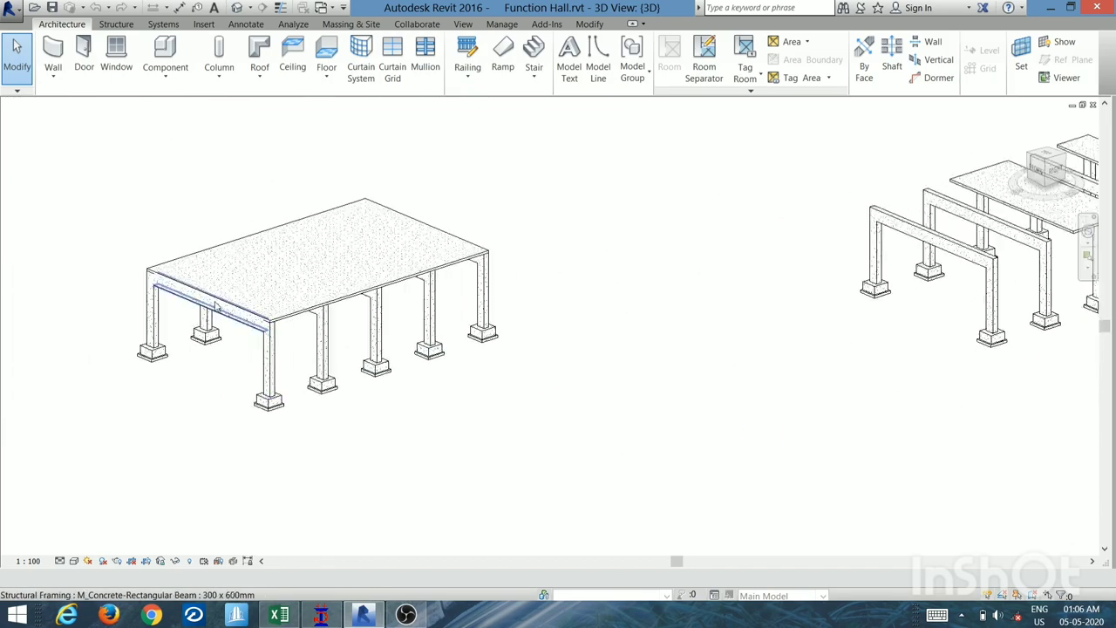
middle_click_drag(314, 358, 513, 394)
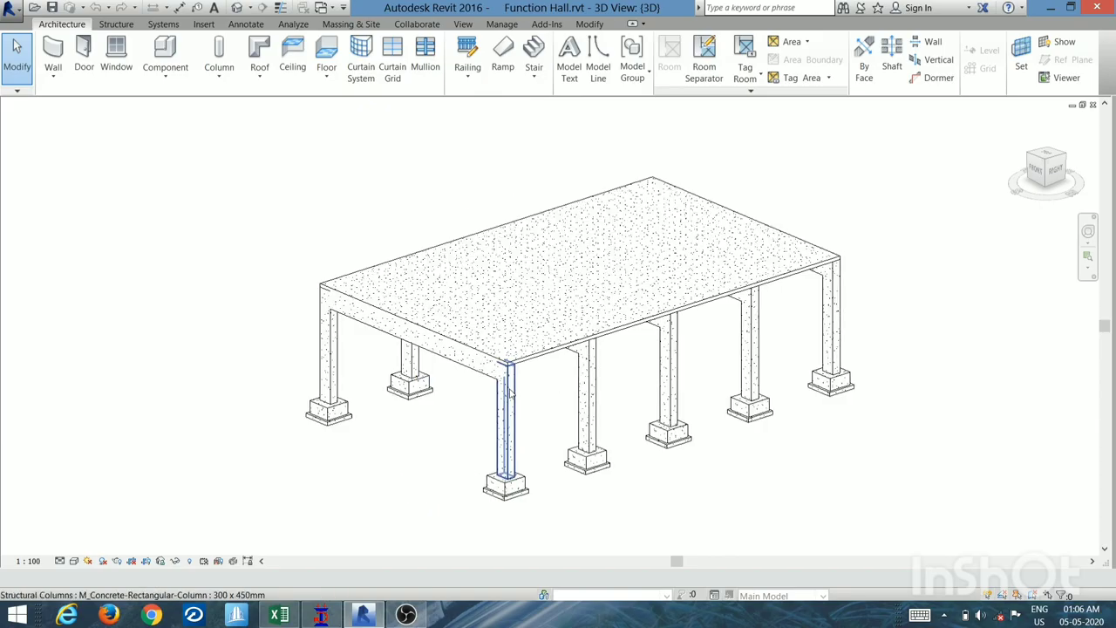
Switch to the Design of Frame workbook in Excel and review the structural data and frame layout on the Preliminary Dimensions sheet.
key("super+d")
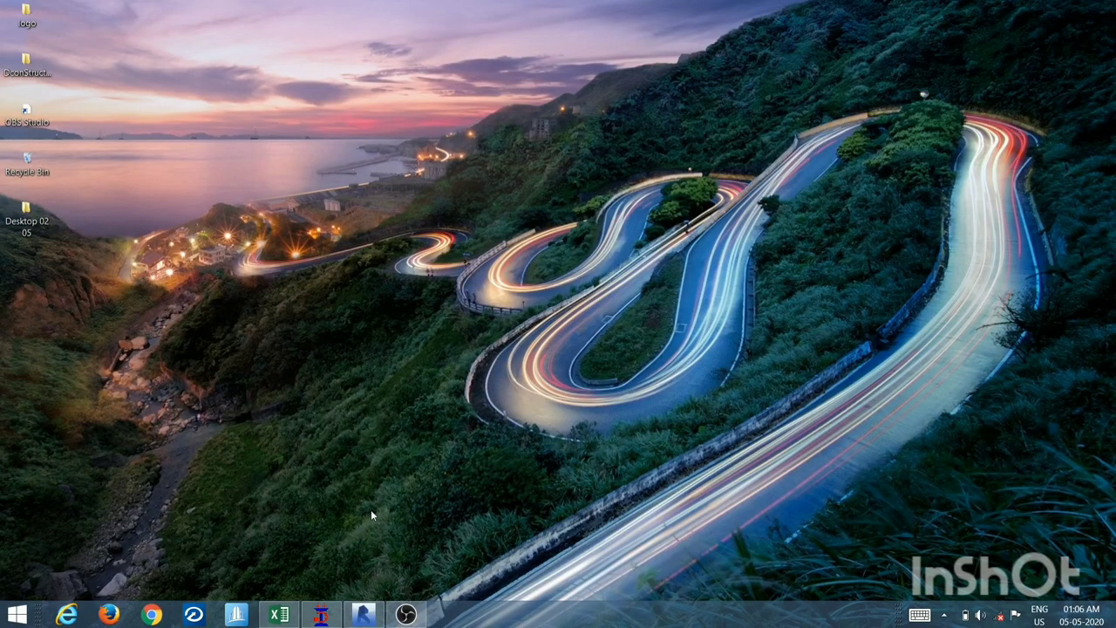
left_click(284, 567)
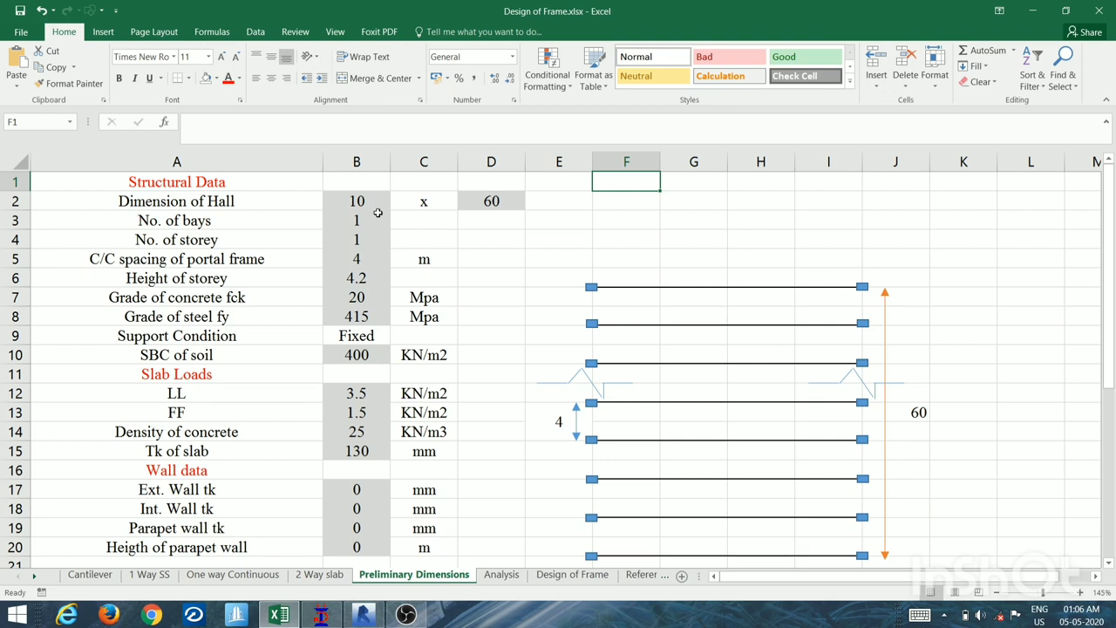
scroll(590, 413, "down", 2)
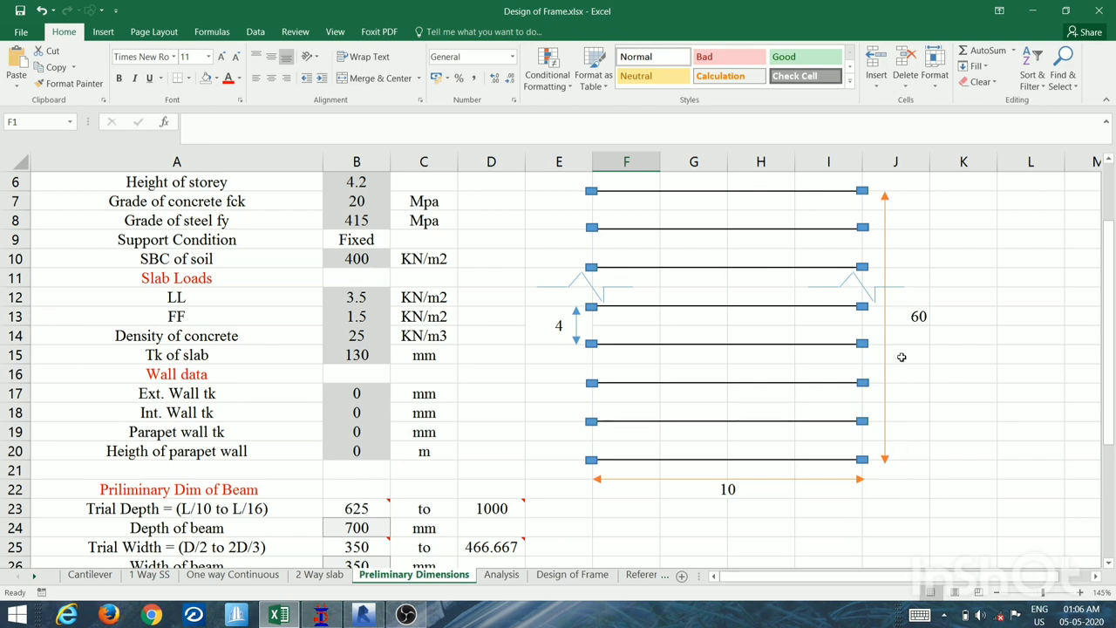
scroll(920, 335, "up", 2)
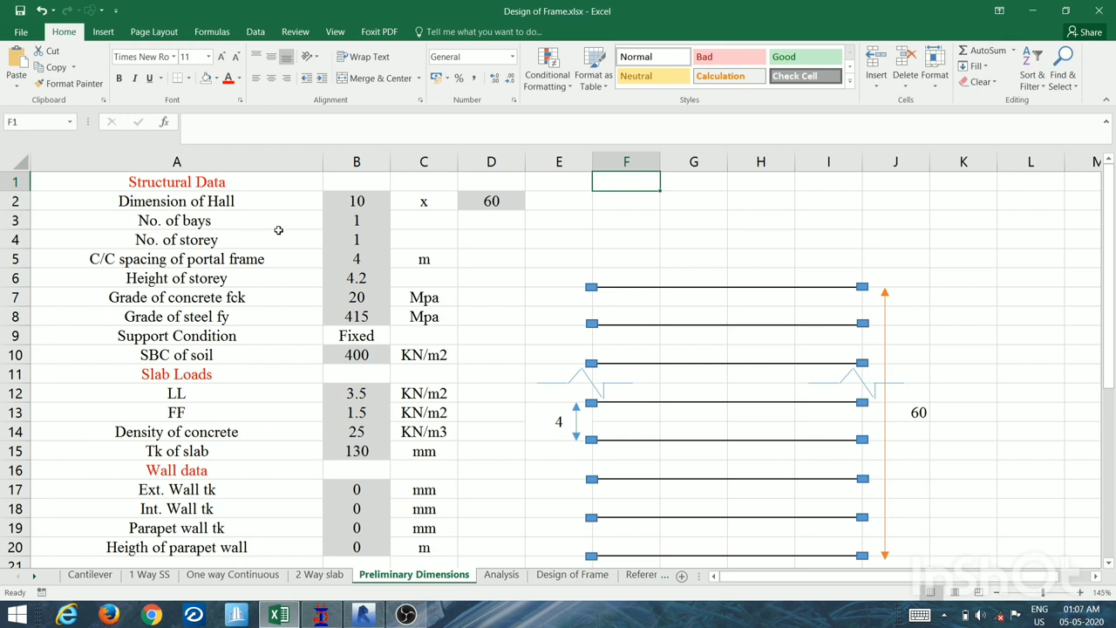
left_click(229, 259)
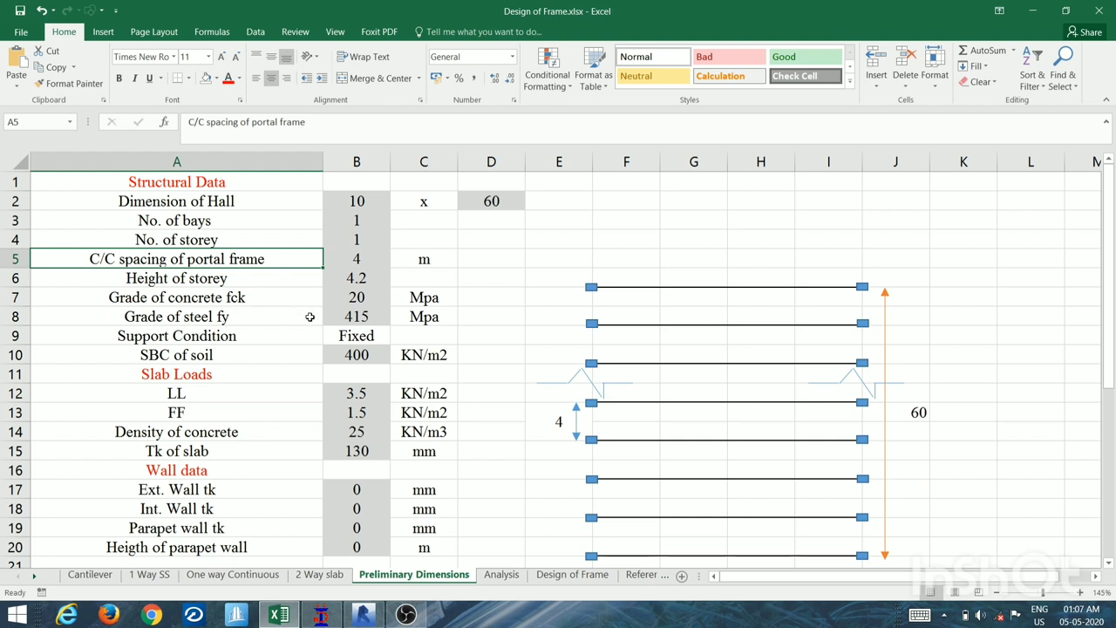
scroll(256, 339, "down", 2)
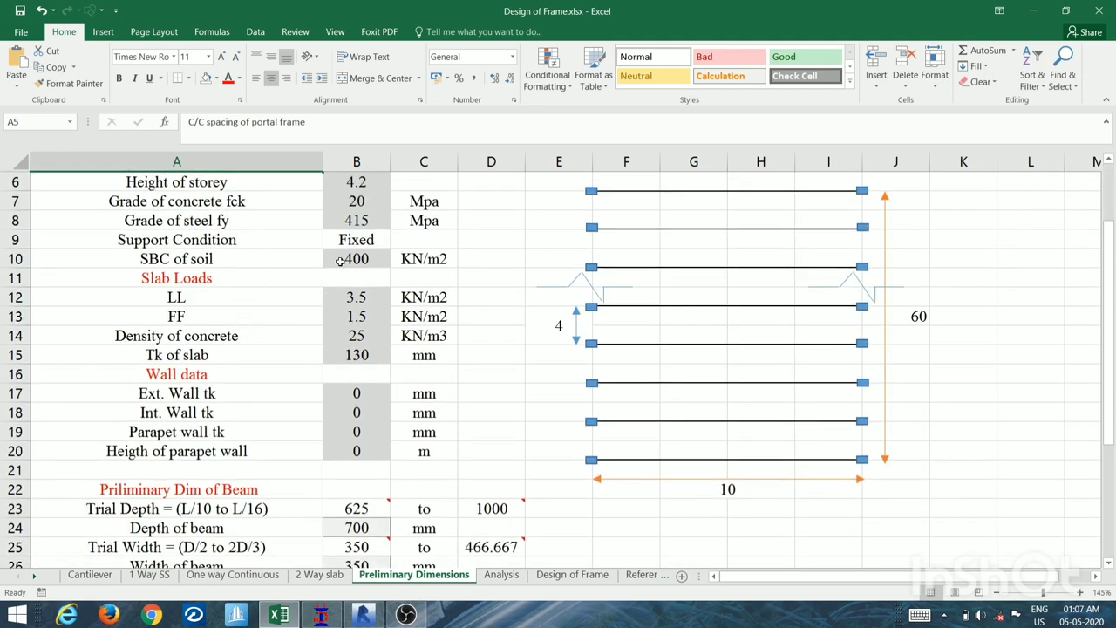
Switch back to the Revit model and inspect the column footings at the base of the hall.
key("alt+Tab")
key("alt+Tab")
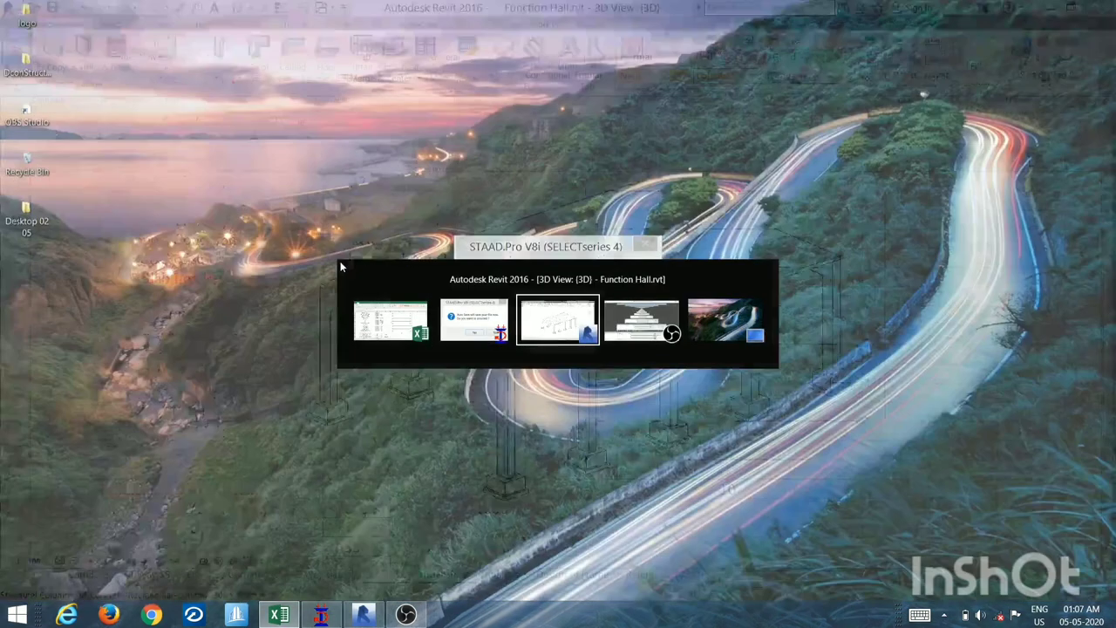
key("alt+Tab")
key("alt+Tab")
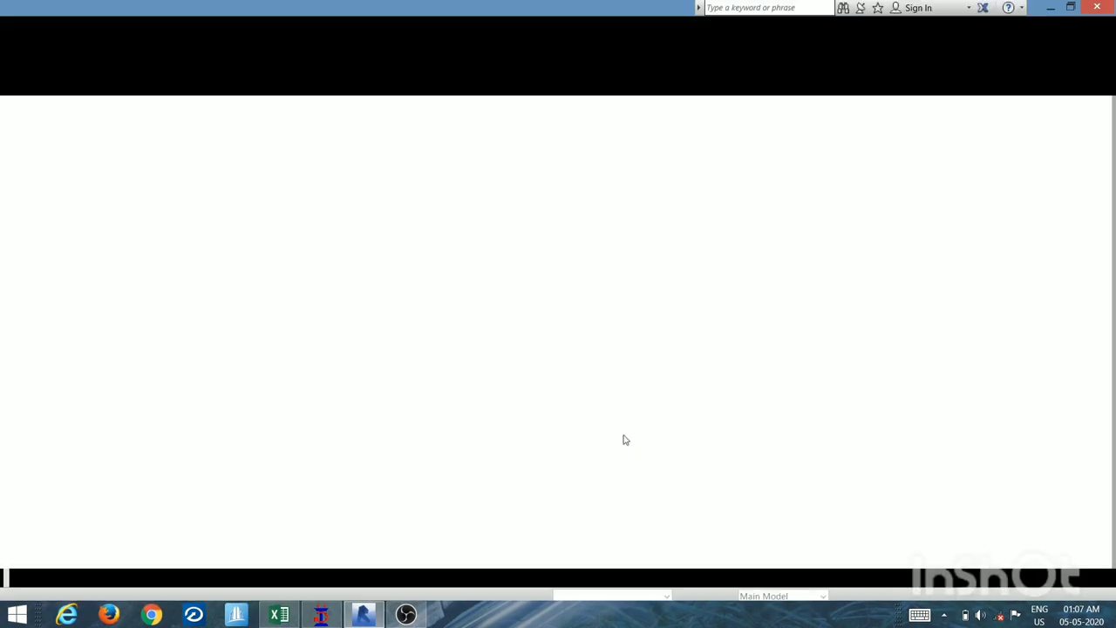
scroll(540, 488, "up", 5)
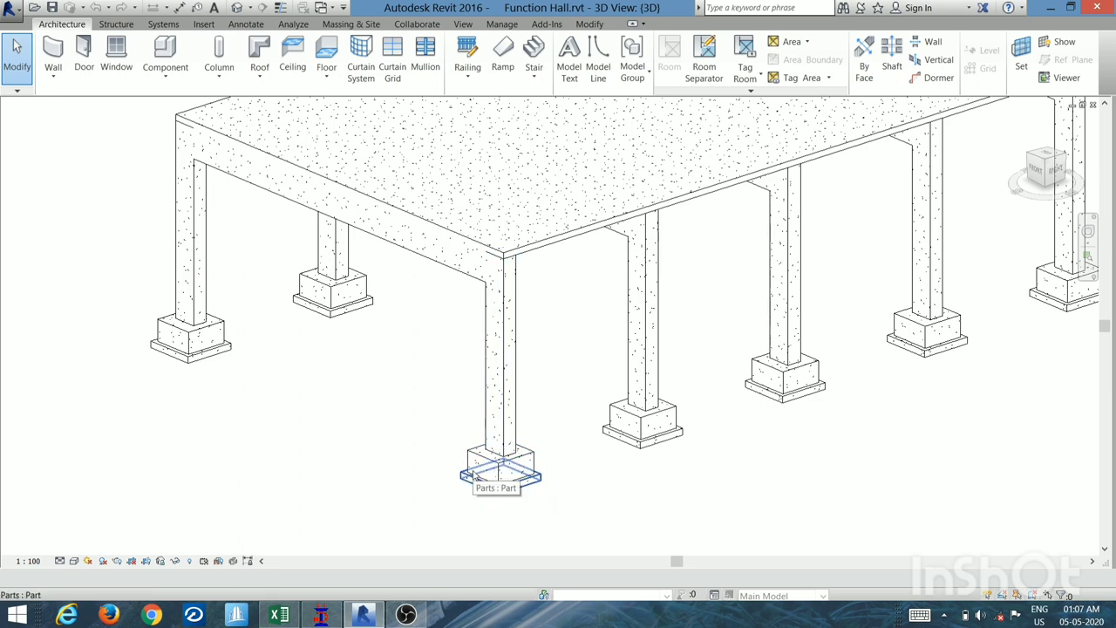
Return to the Excel workbook and review the concrete density, slab thickness and frame layout diagram.
key("alt+Tab")
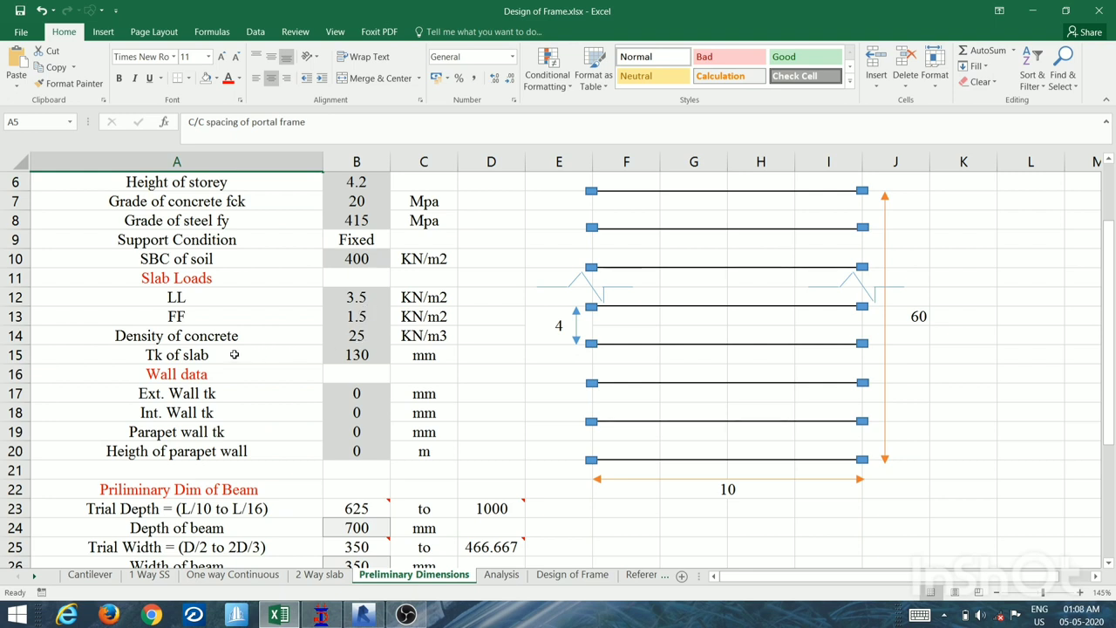
left_click(379, 338)
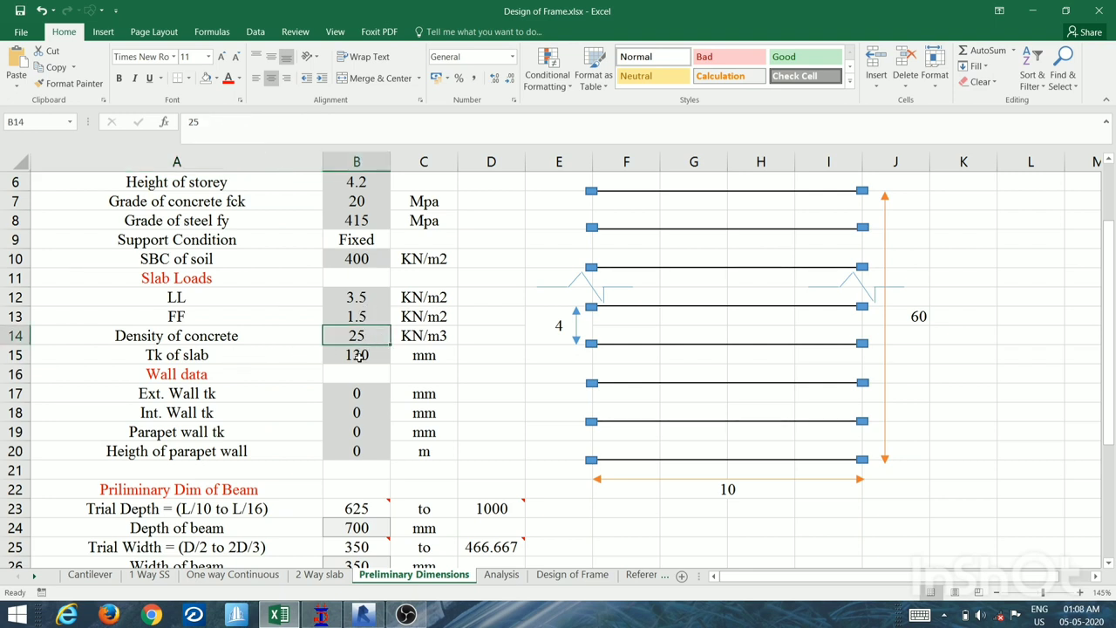
left_click(368, 357)
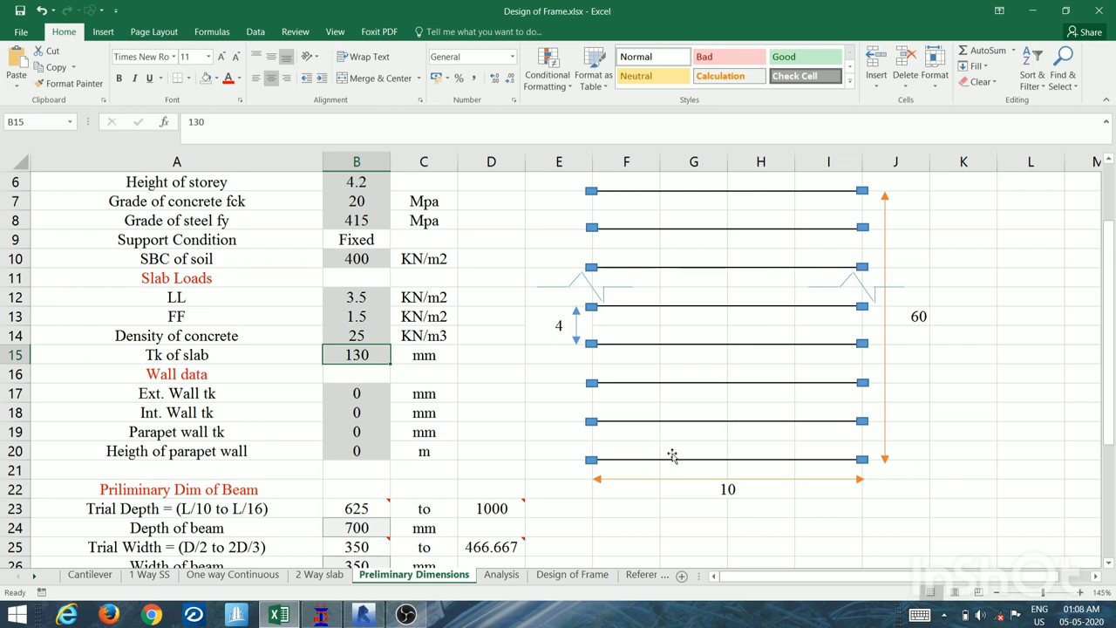
scroll(672, 454, "up", 2)
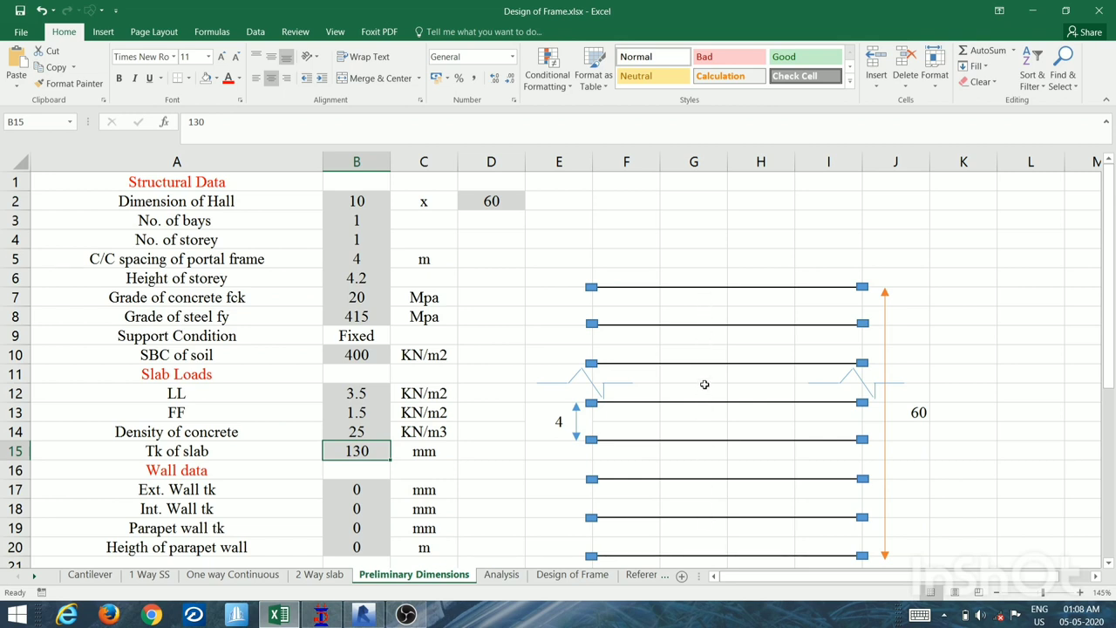
scroll(705, 386, "down", 2)
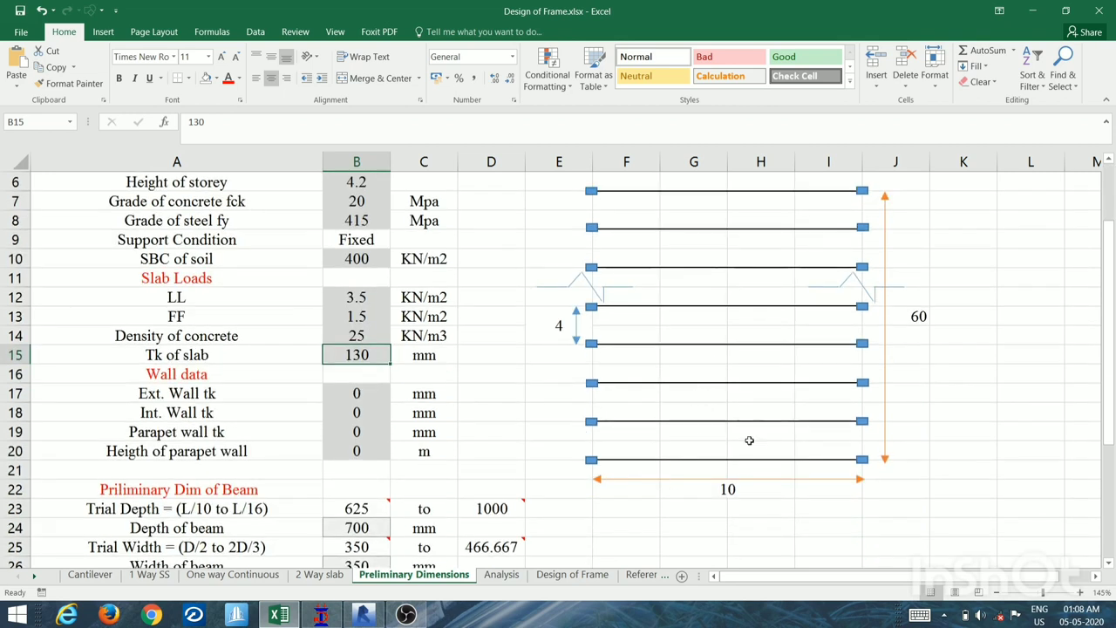
Check the slab's required total depth and load calculation on the One way Continuous sheet, then reopen the Preliminary Dimensions sheet.
left_click(274, 577)
scroll(269, 484, "up", 3, "ctrl")
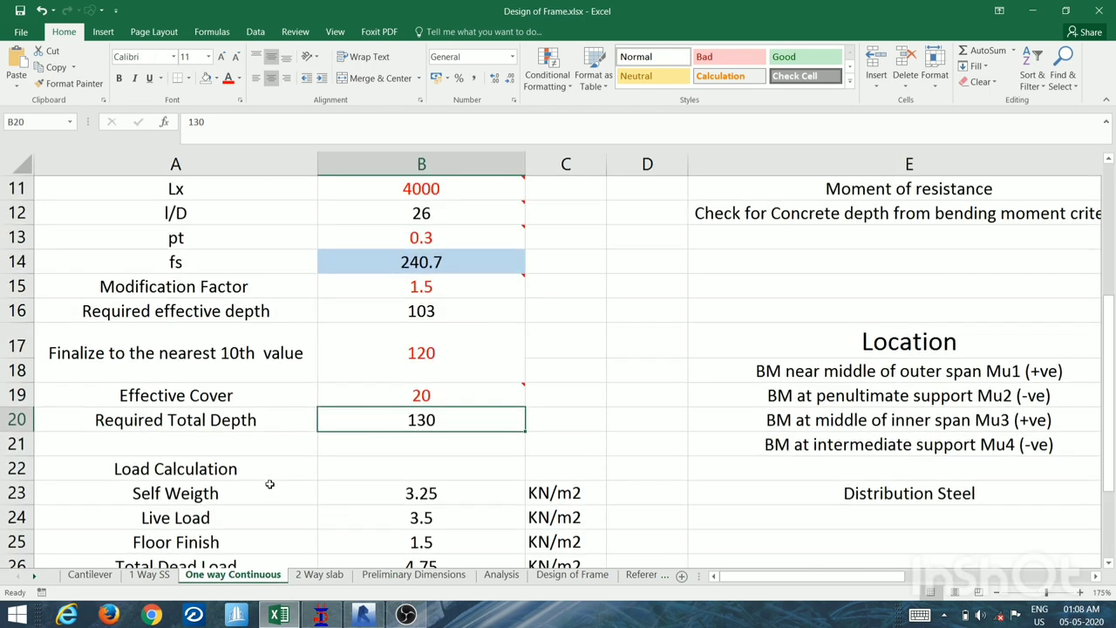
scroll(567, 380, "down", 2)
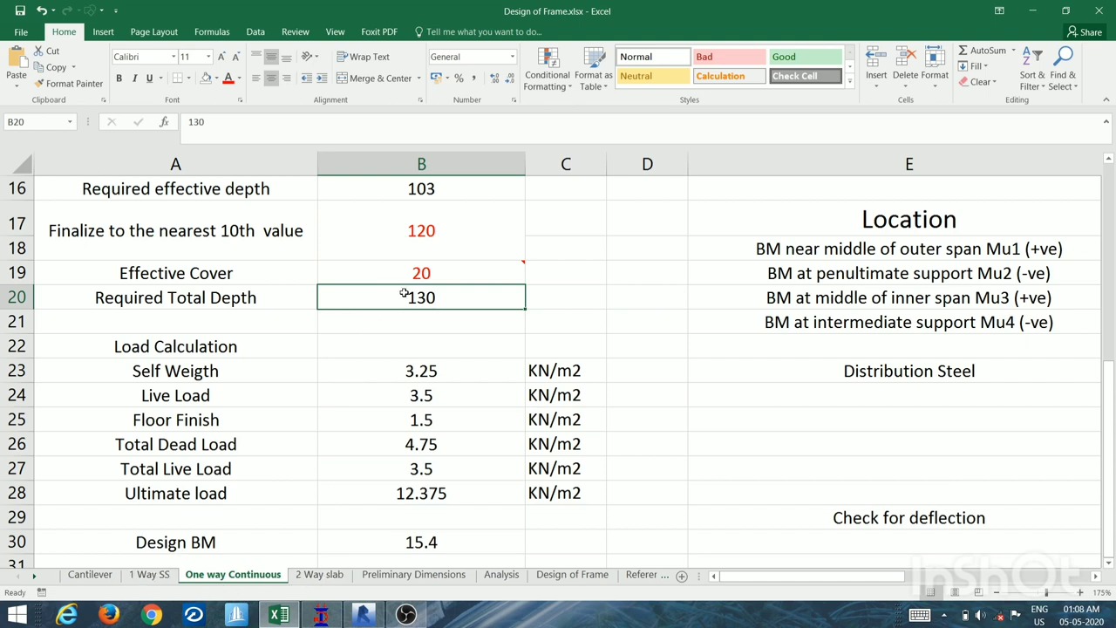
left_click(419, 576)
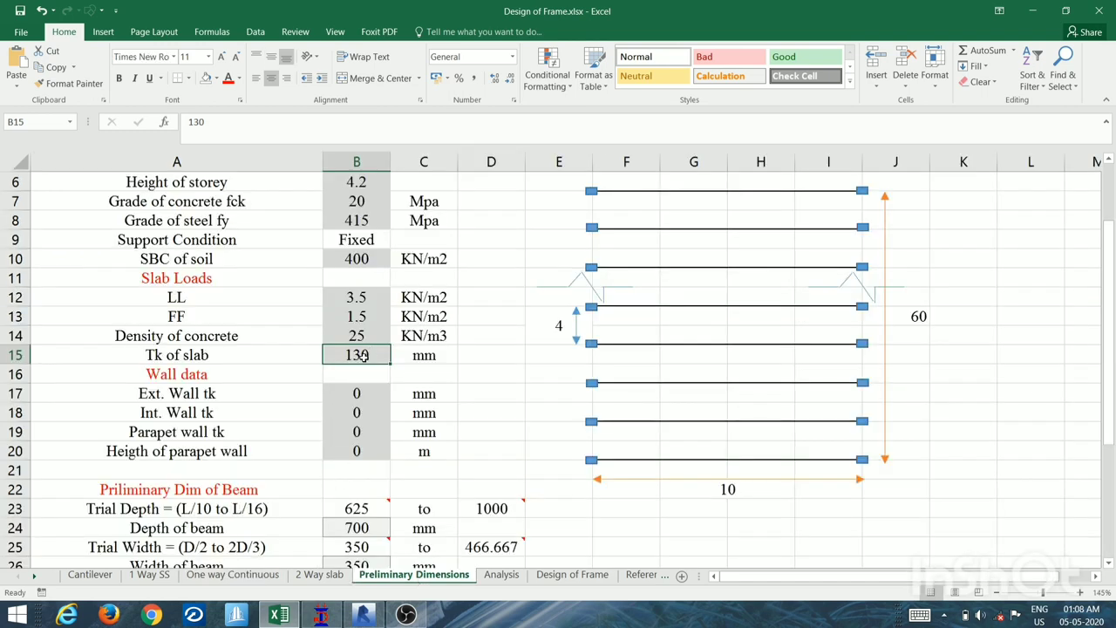
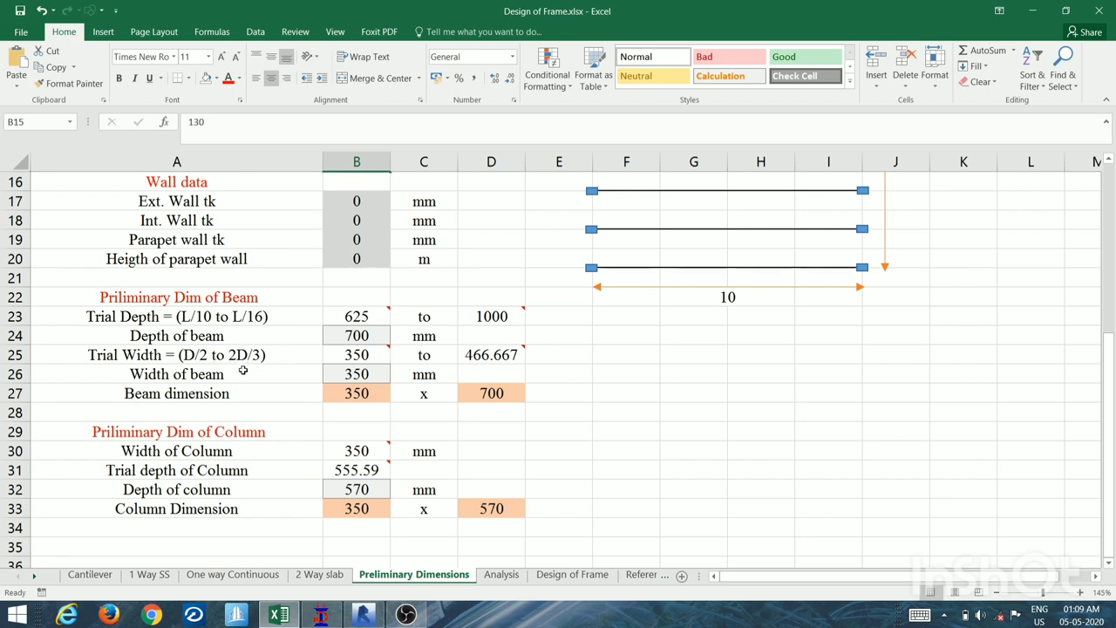
Review the beam's trial depth (L/10 to L/16), chosen depth and trial width (D/2 to 2D/3) cells.
left_click(251, 319)
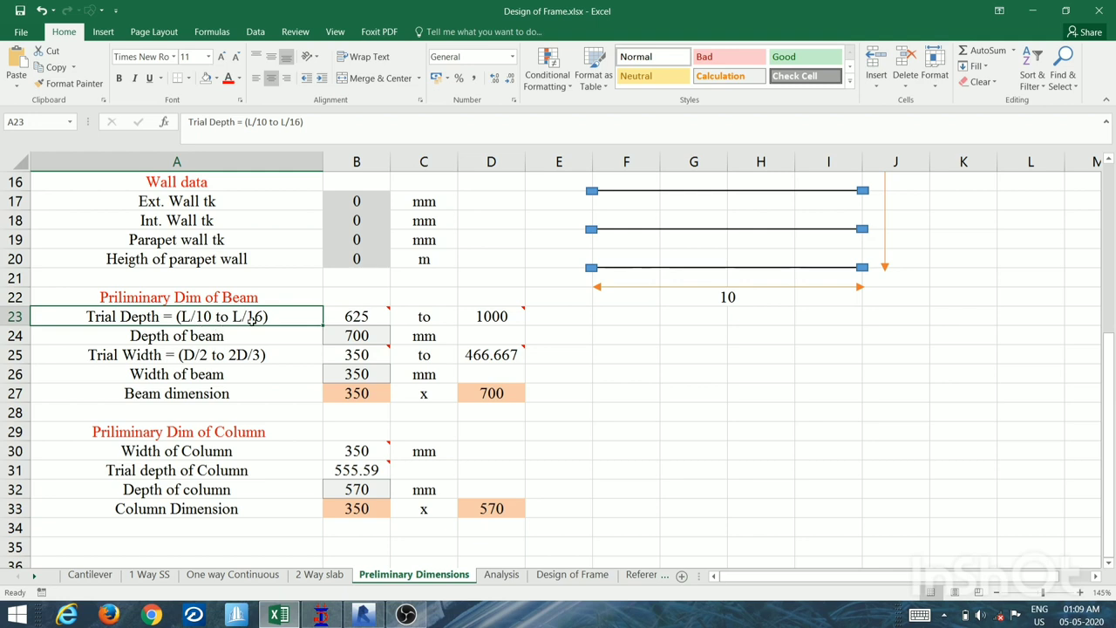
left_click(358, 319)
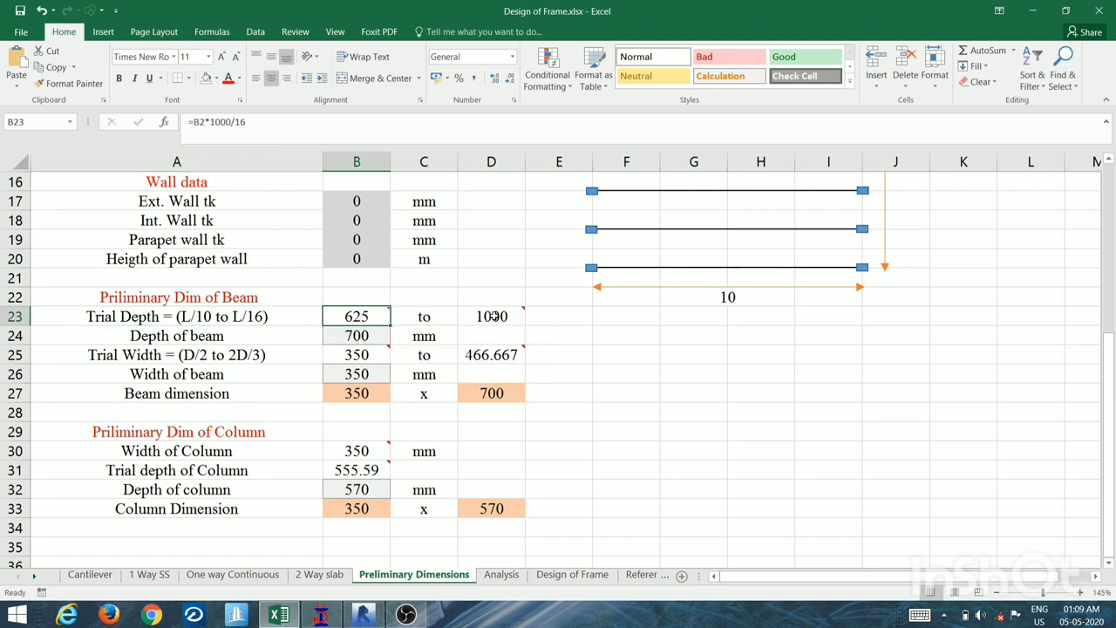
left_click(372, 335)
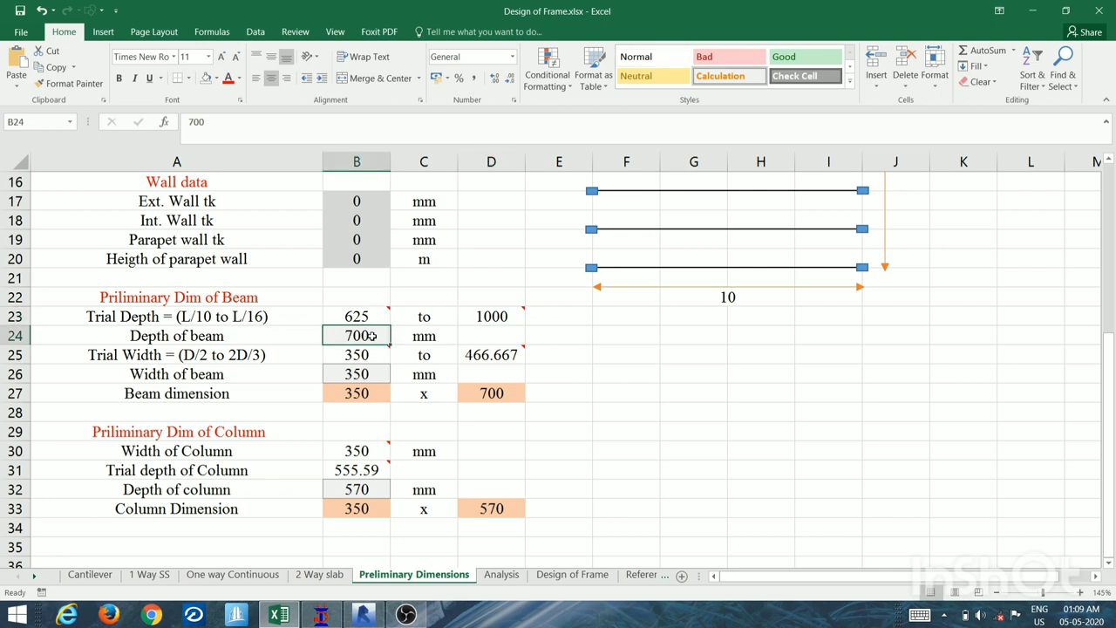
left_click(186, 355)
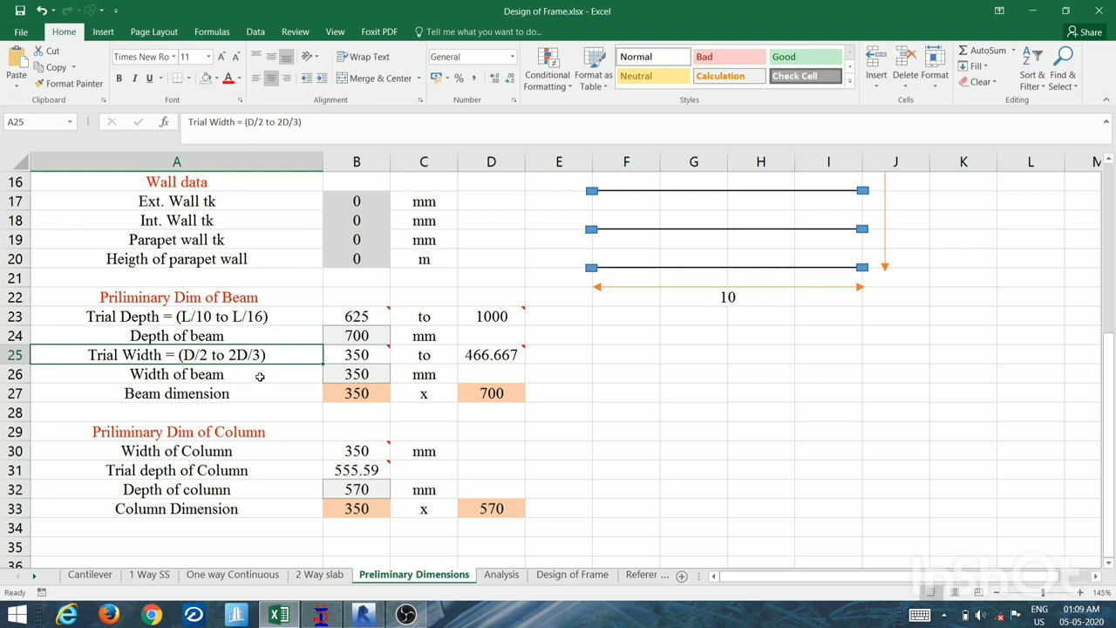
left_click(365, 358)
left_click(504, 357)
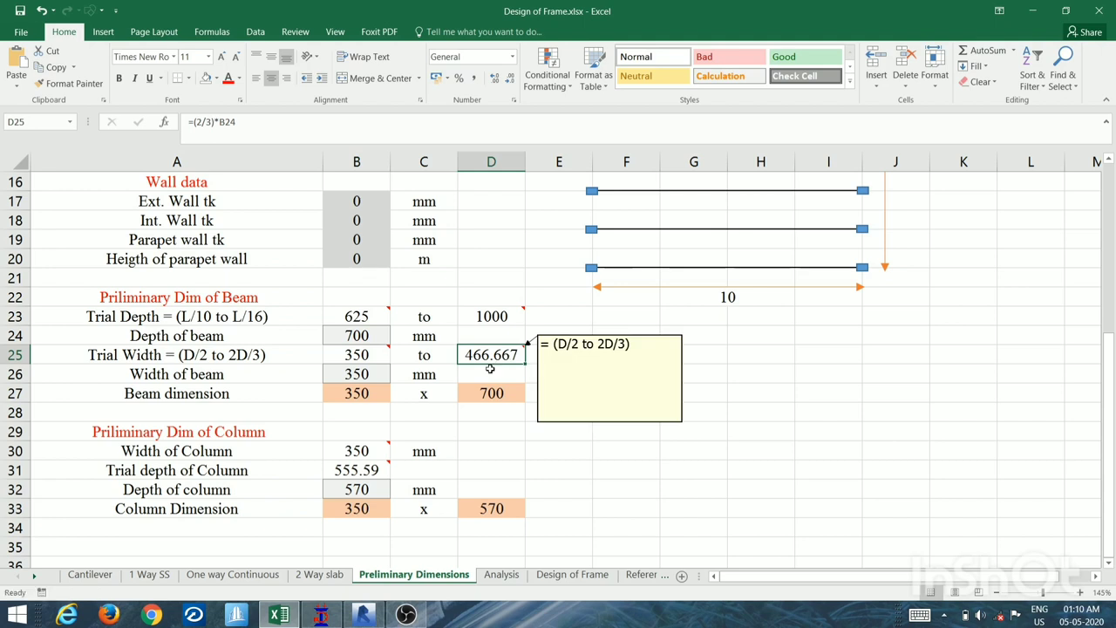
Review the chosen beam width and beam dimension cells, and check how the column width links to the beam width.
left_click(374, 373)
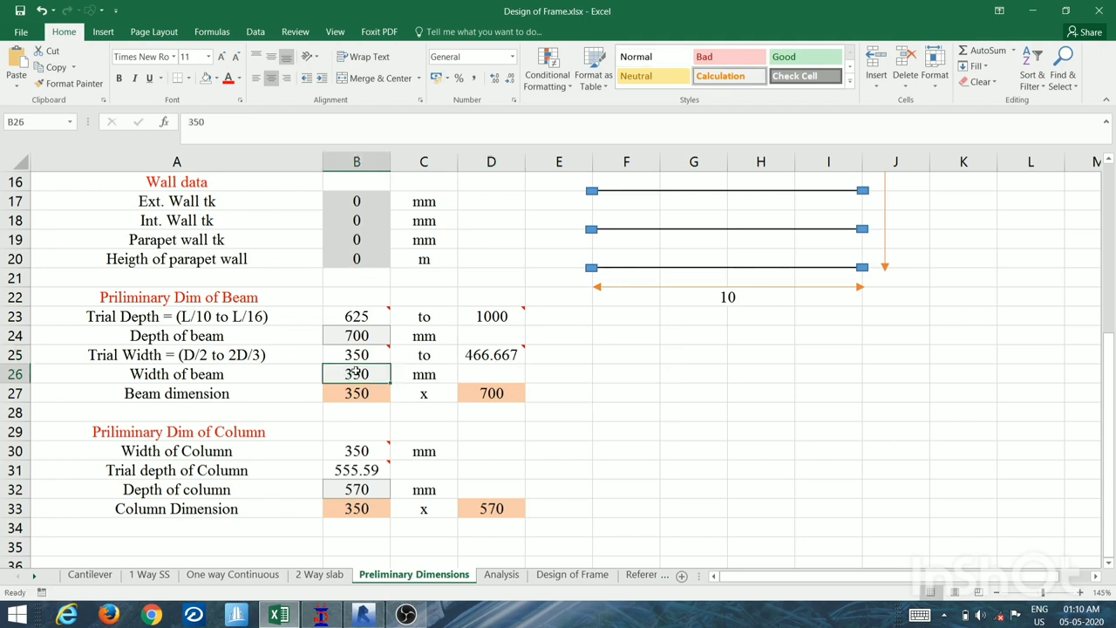
left_click(243, 394)
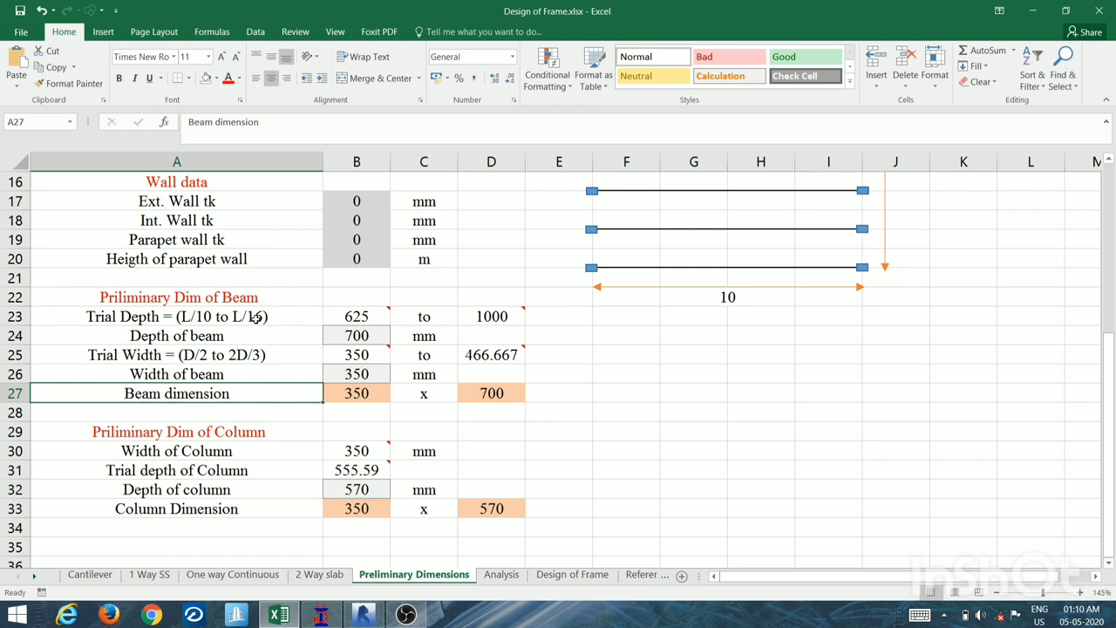
left_click(222, 450)
mouse_move(351, 447)
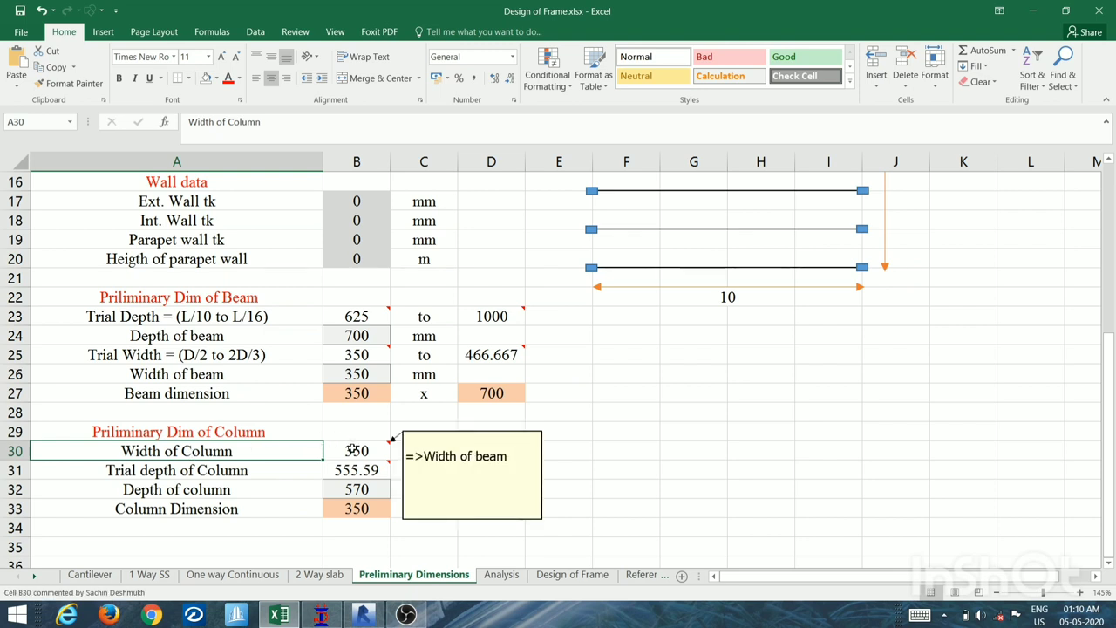
left_click(350, 395)
left_click(362, 450)
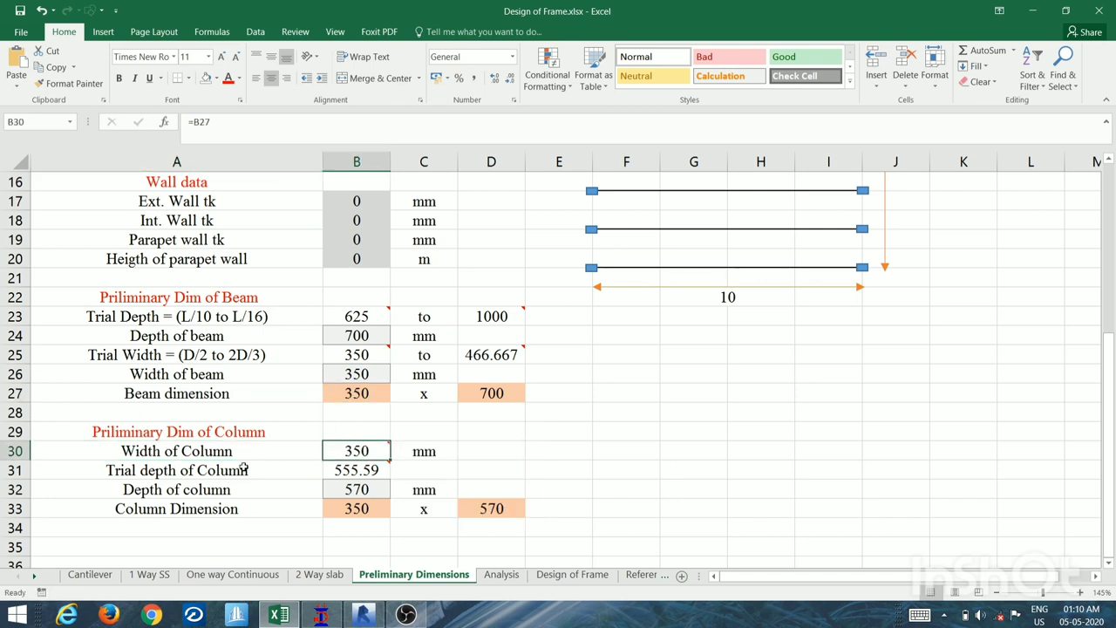
Examine the column's trial depth formula based on Ibeam = 2 Icolumn and the beam dimension cells it references.
left_click(341, 469)
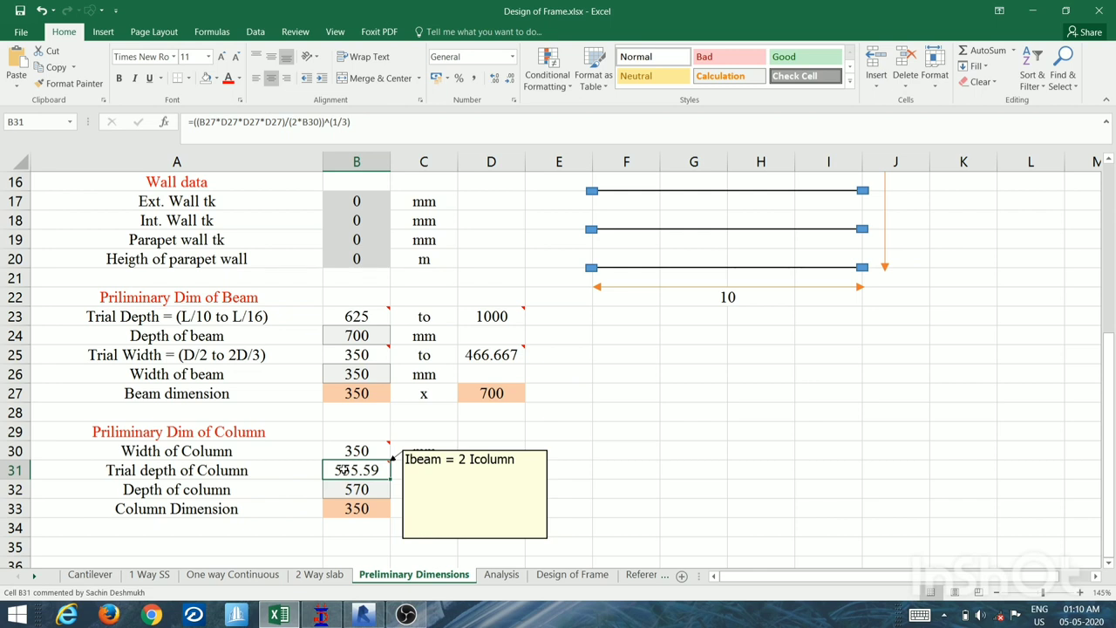
mouse_move(362, 450)
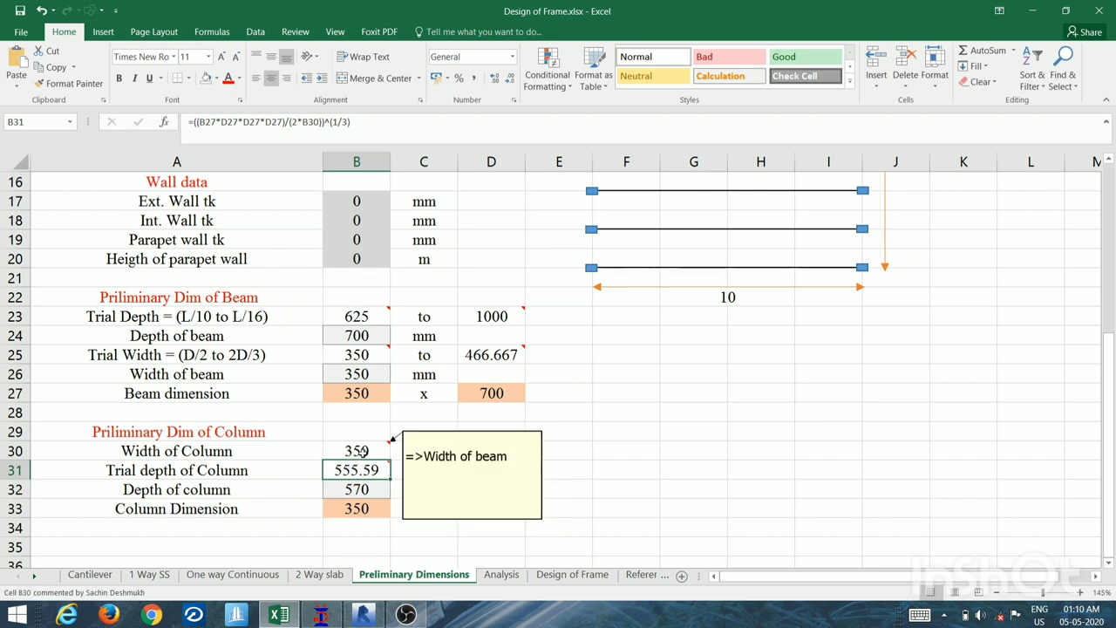
mouse_move(362, 470)
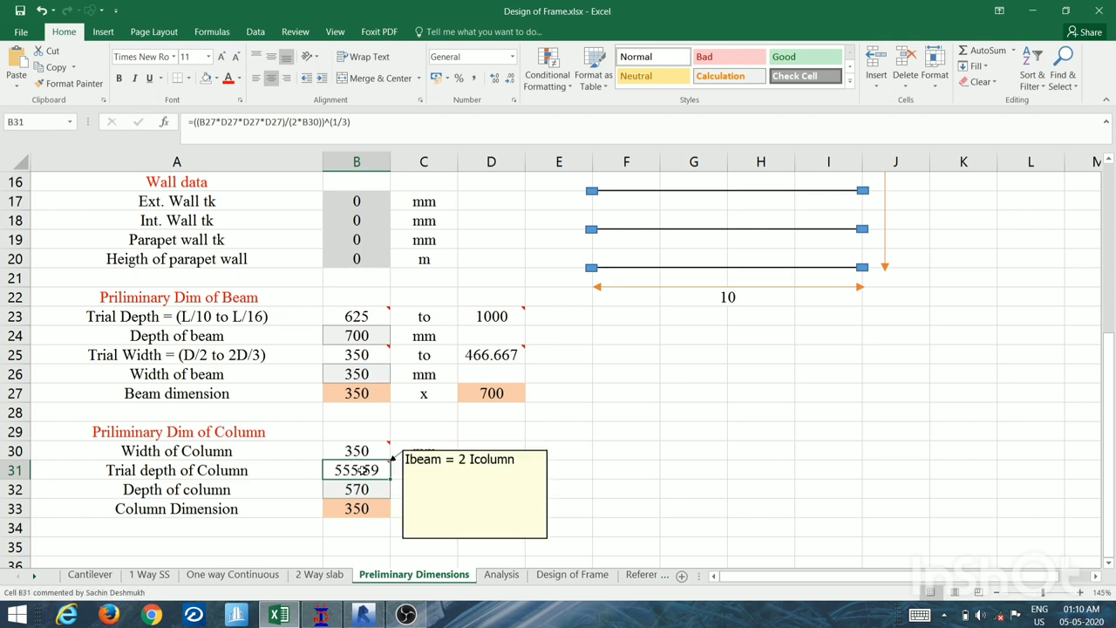
left_click(351, 396)
left_click(483, 394)
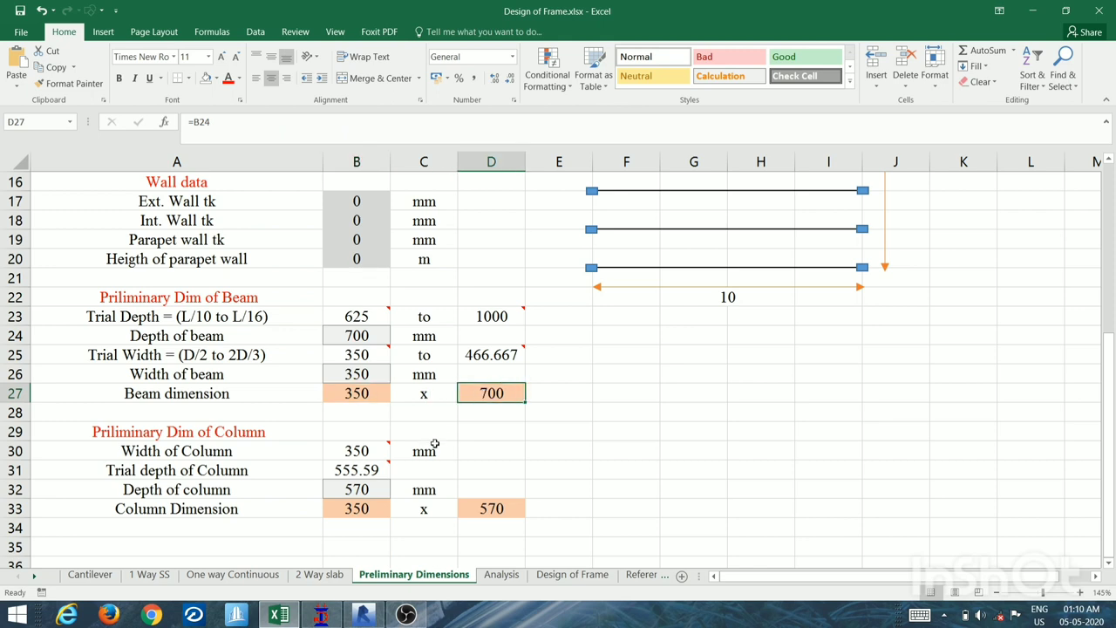
left_click(374, 470)
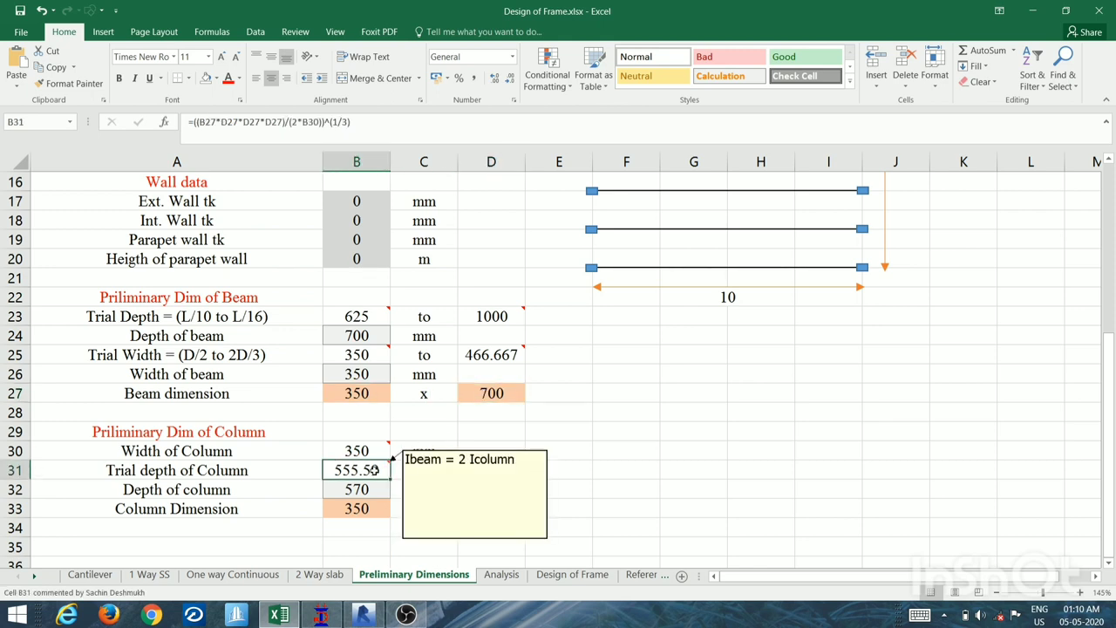
Compare the column's width and trial depth with its chosen depth and the resulting column dimension.
left_click(373, 451)
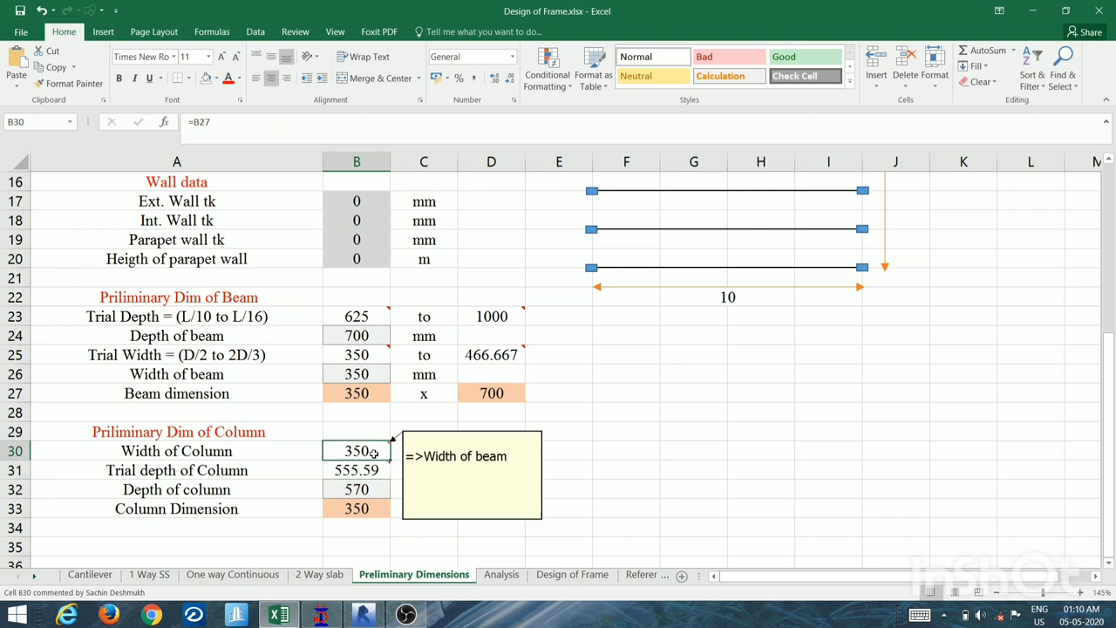
left_click(372, 469)
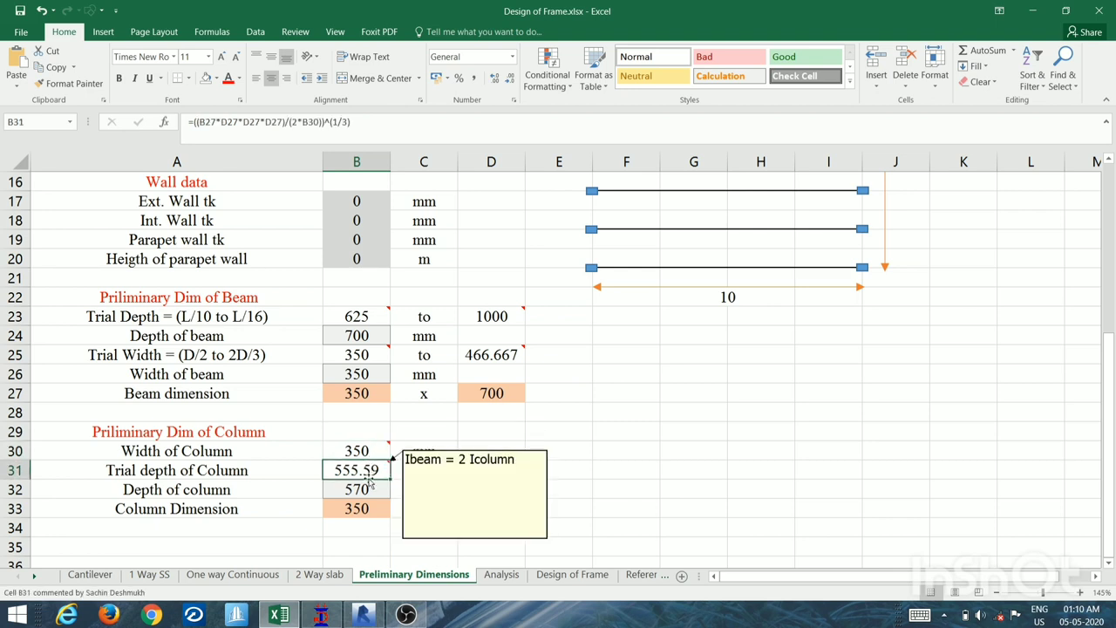
left_click(364, 488)
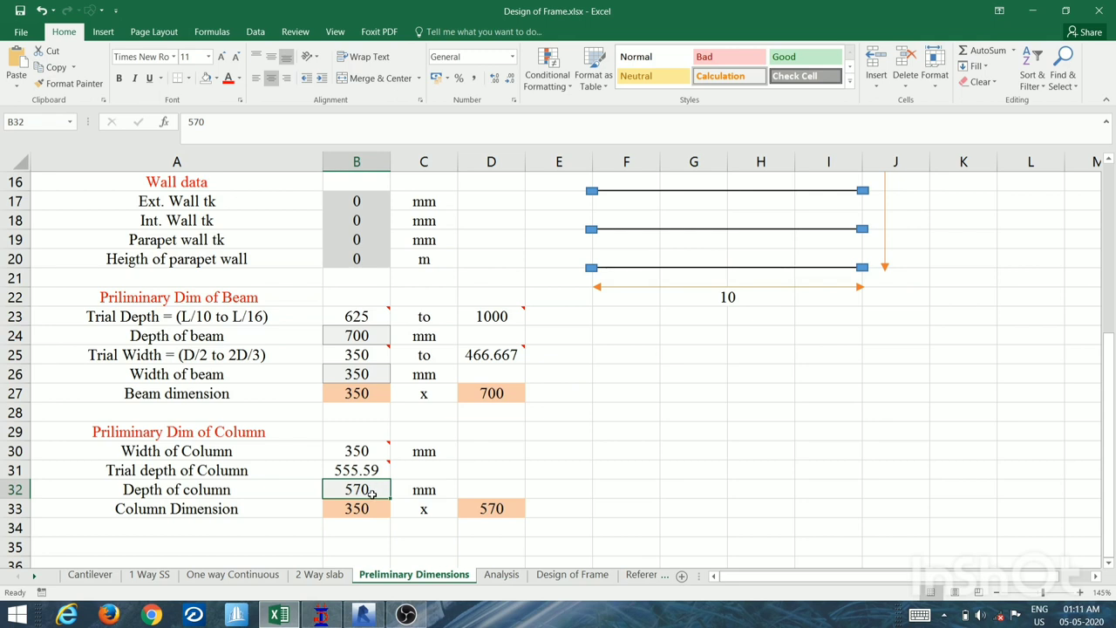
left_click(353, 512)
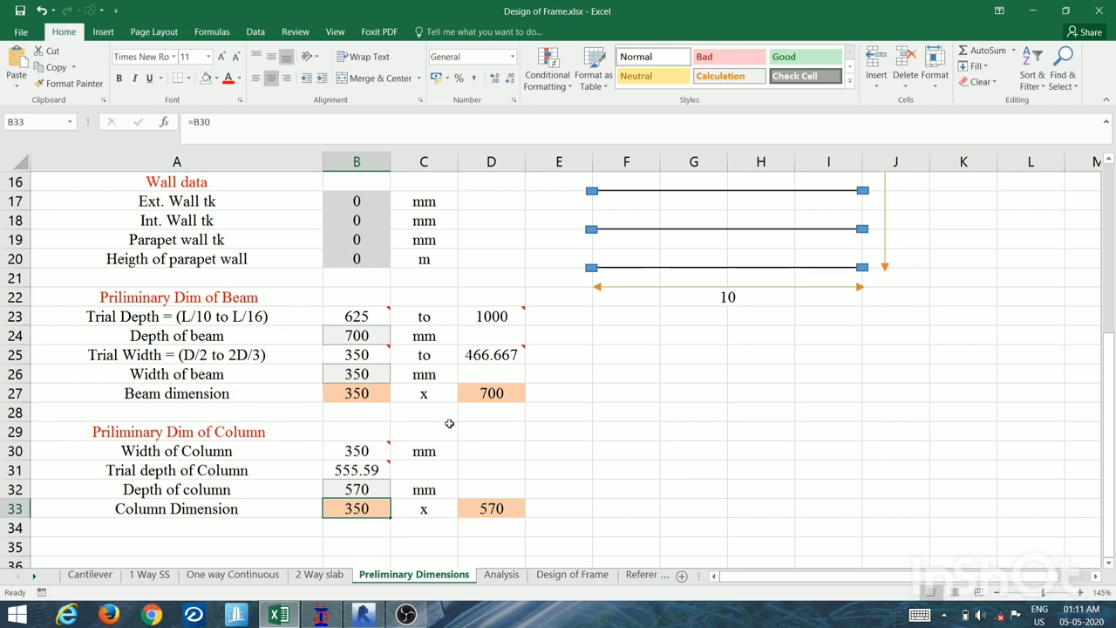
Open the Analysis sheet and review the slab self weight, FF and LL values with their units.
left_click(503, 574)
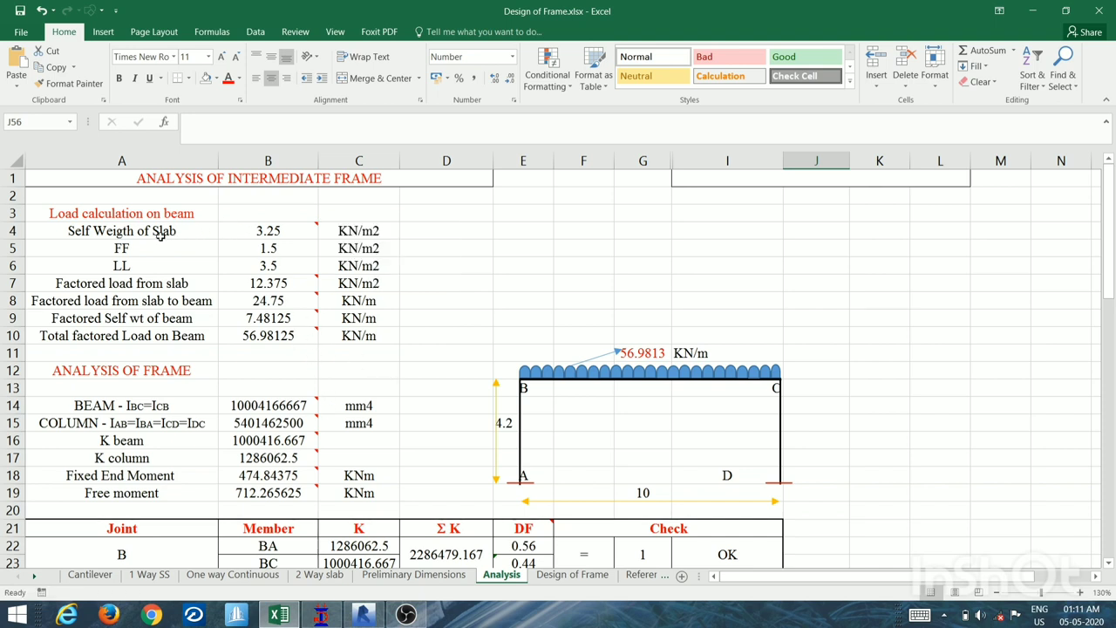
mouse_move(256, 236)
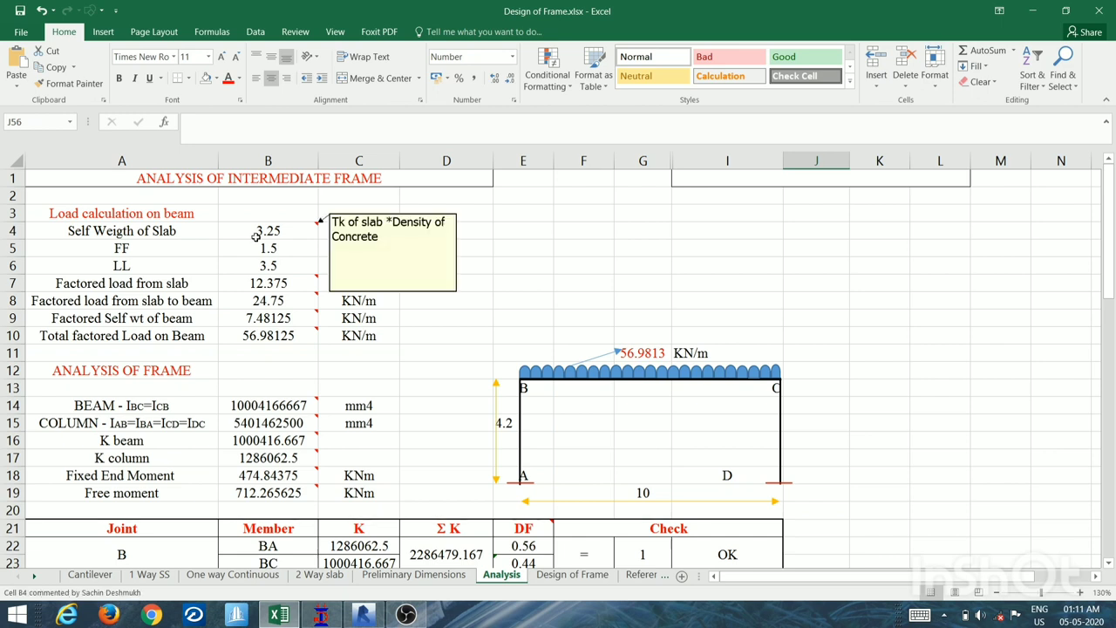
left_click(256, 237)
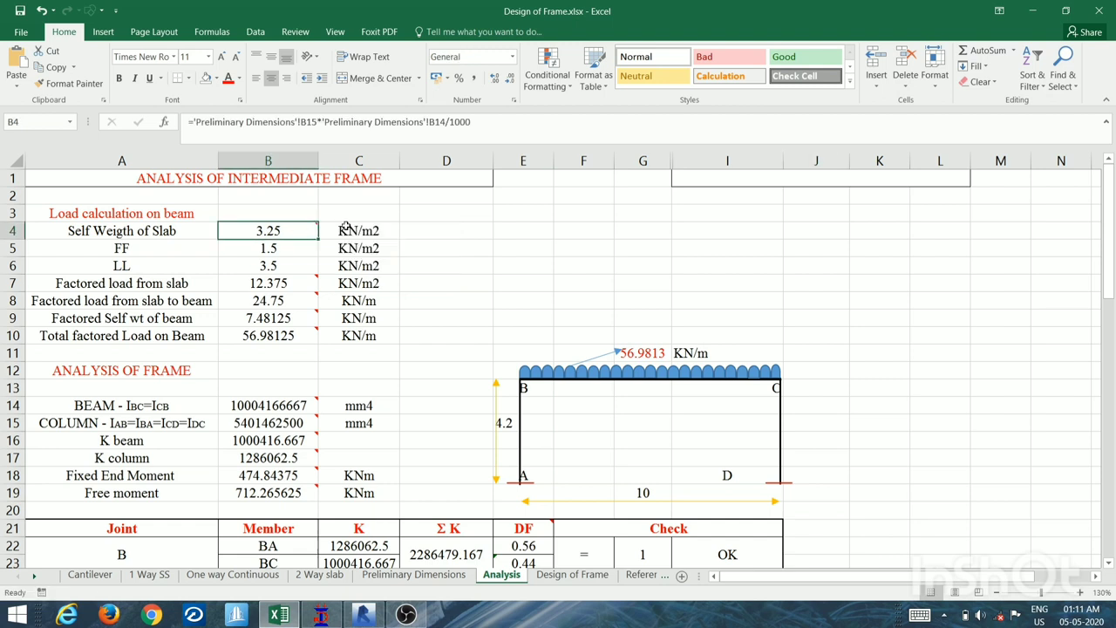
left_click(286, 250)
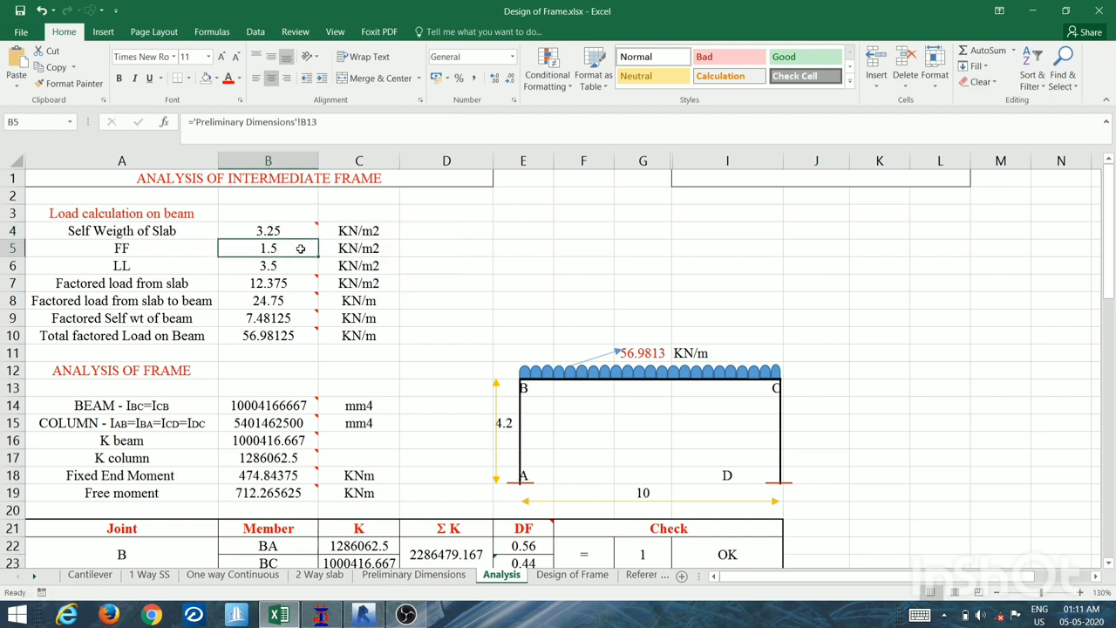
left_click(279, 267)
left_click(345, 268)
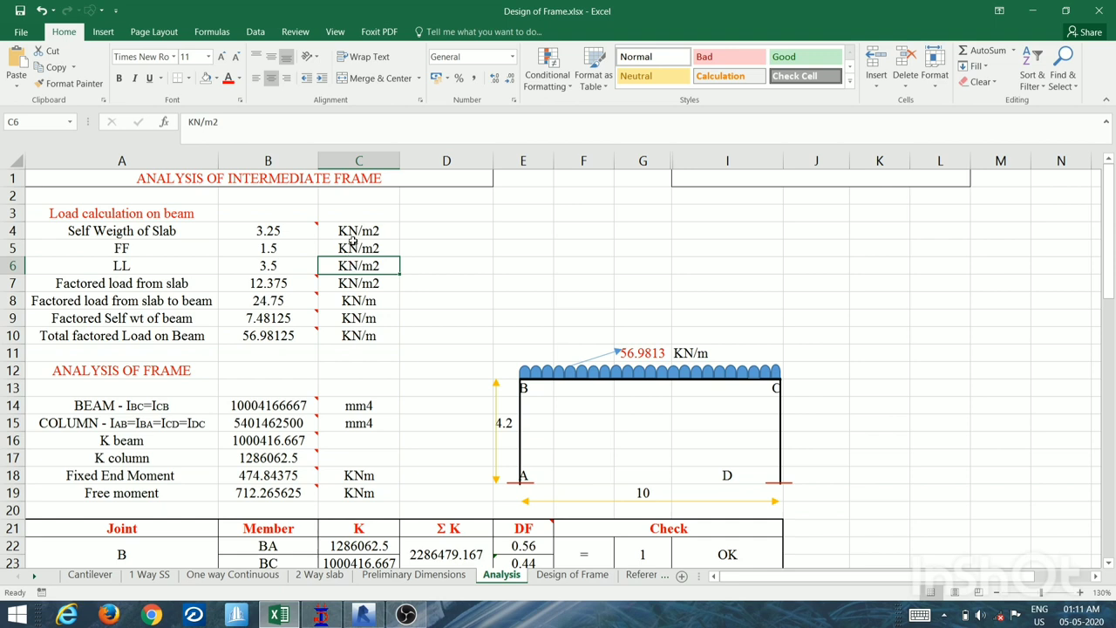
left_click_drag(357, 231, 357, 266)
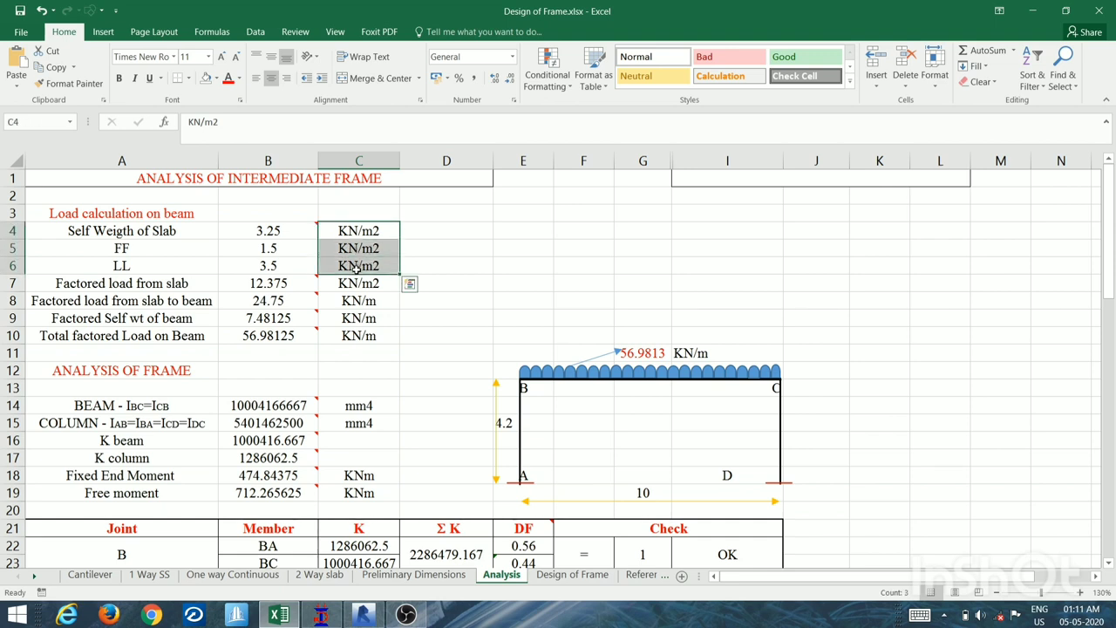
Examine the formulas for the factored load from the slab and the factored load from slab to beam.
left_click(331, 281)
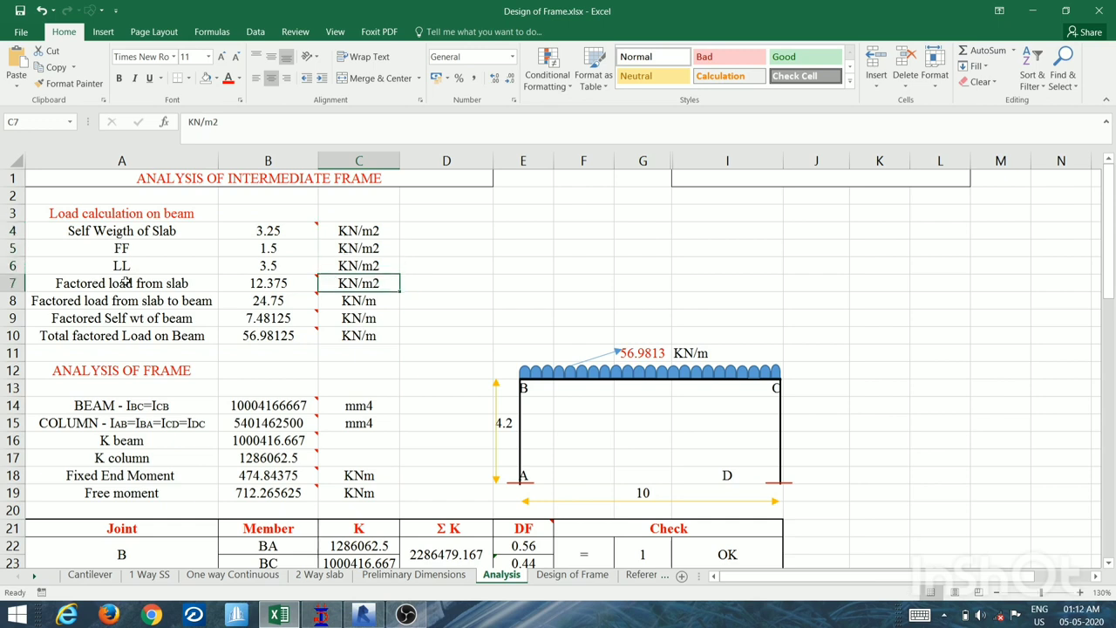
left_click(246, 283)
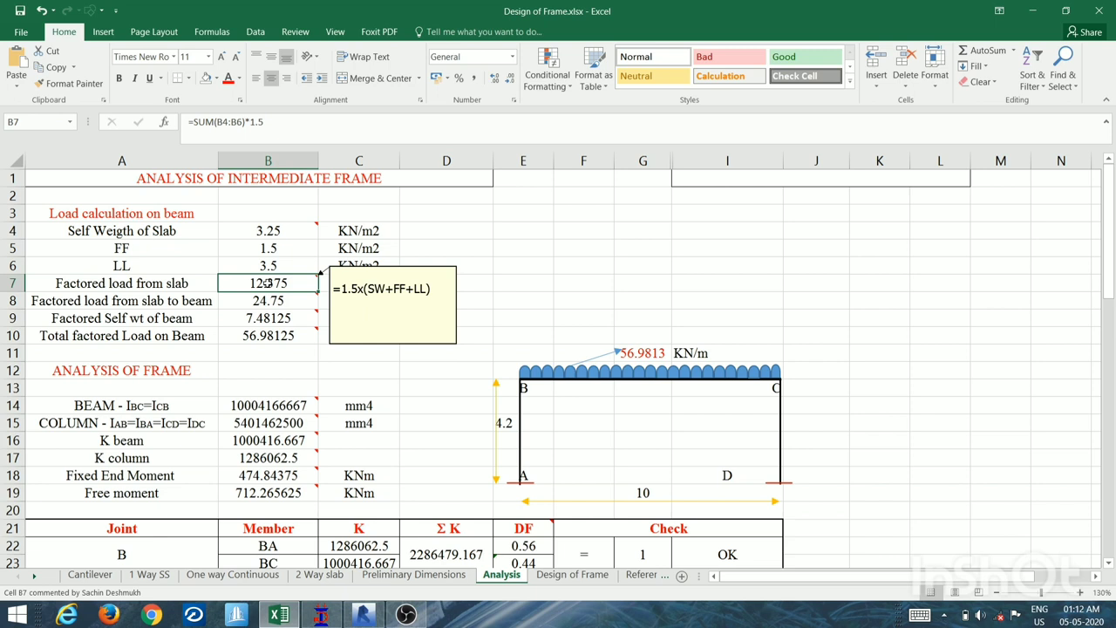
left_click(269, 301)
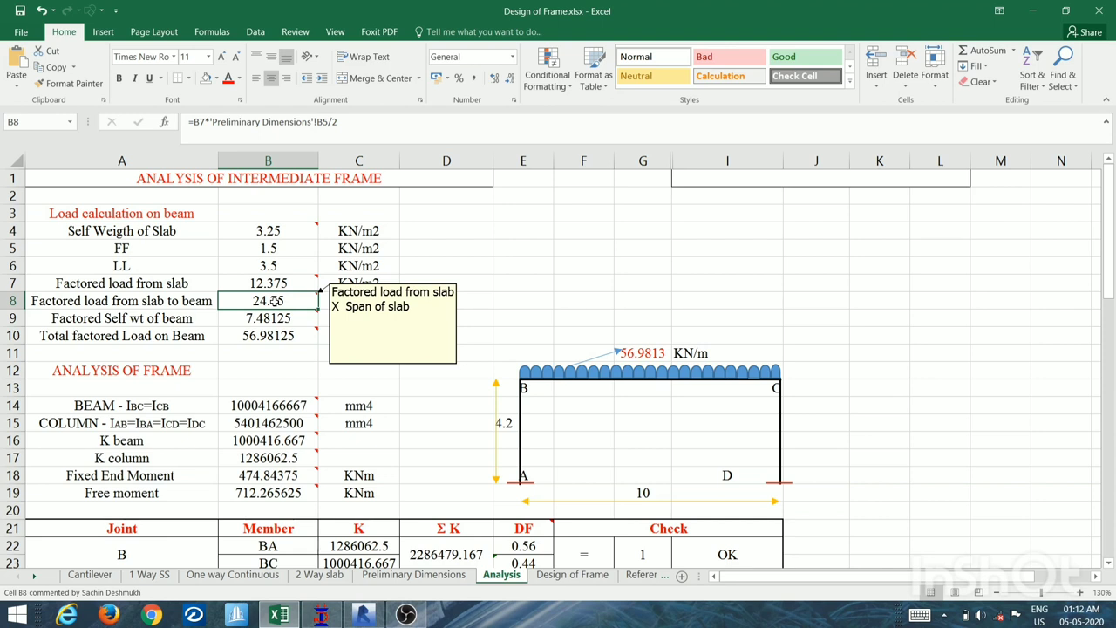
left_click(261, 181)
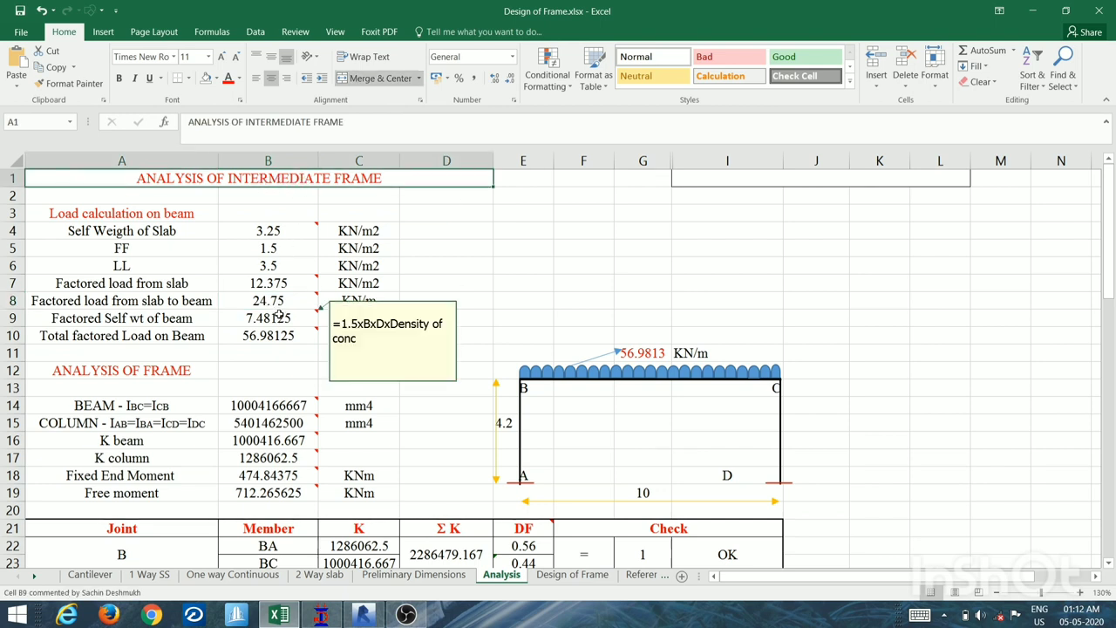
left_click(292, 302)
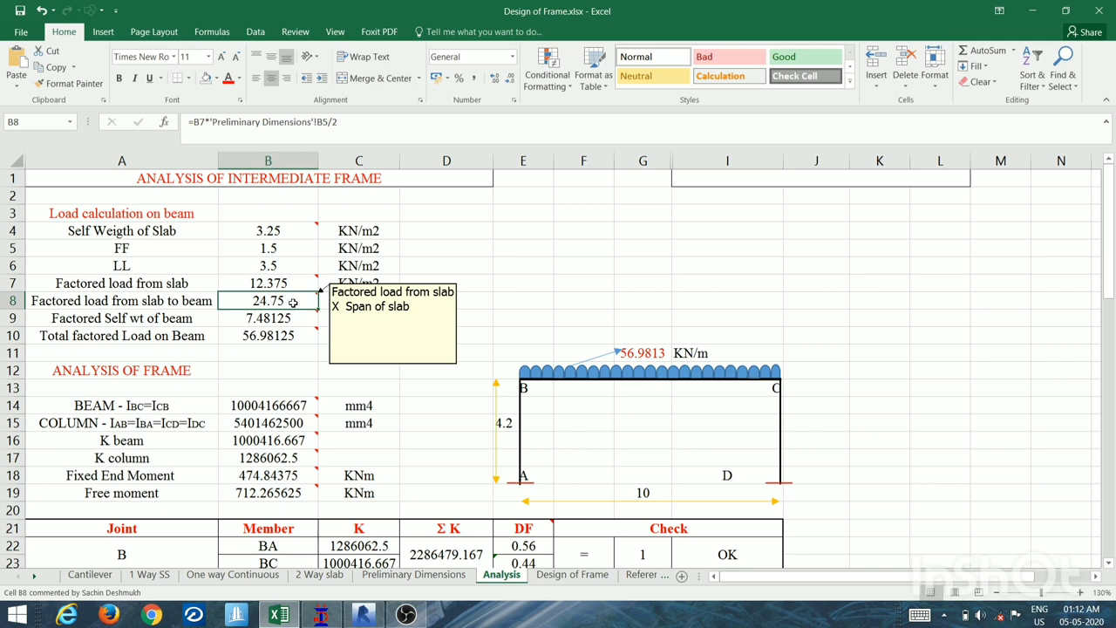
Switch to the Revit model and inspect the slab panel carried by an intermediate portal frame.
key("alt+Tab")
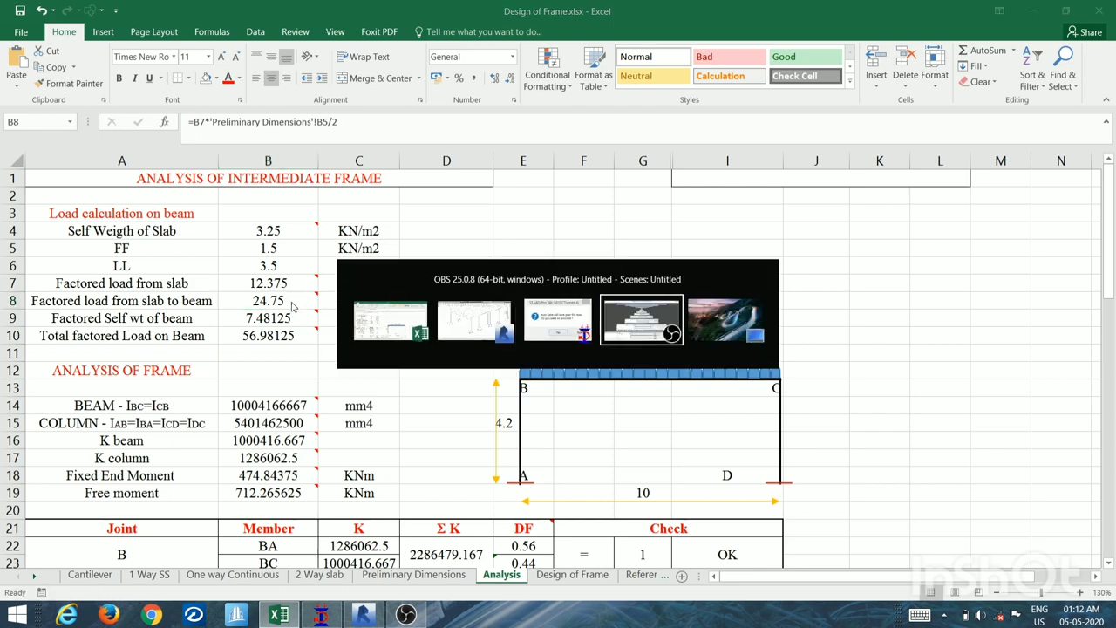
scroll(748, 225, "down", 6)
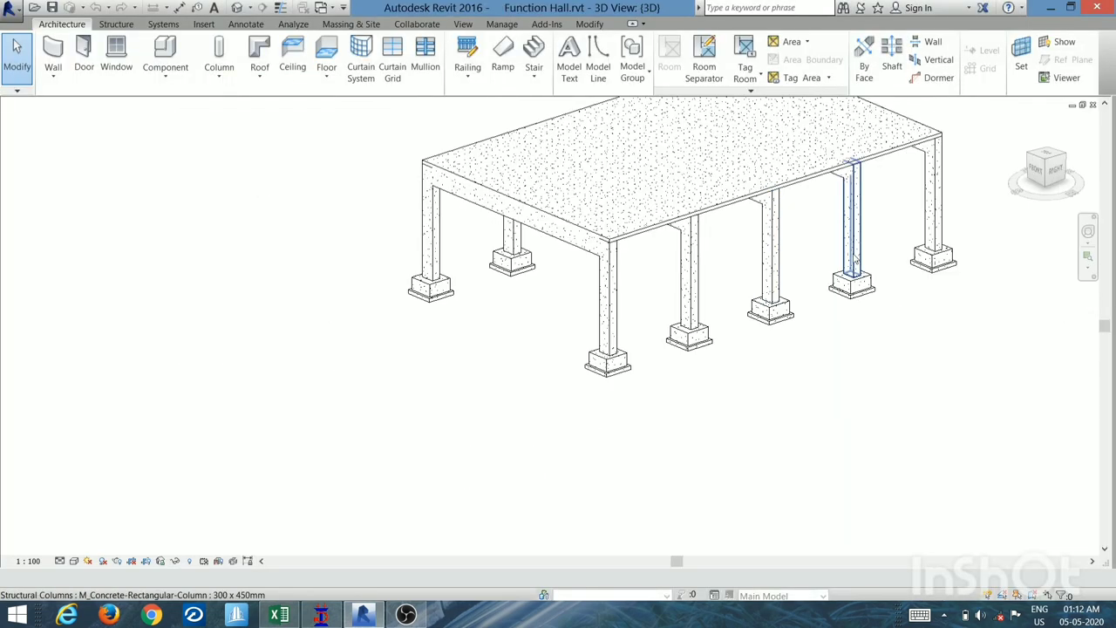
middle_click_drag(687, 314, 501, 318)
scroll(686, 324, "up", 4)
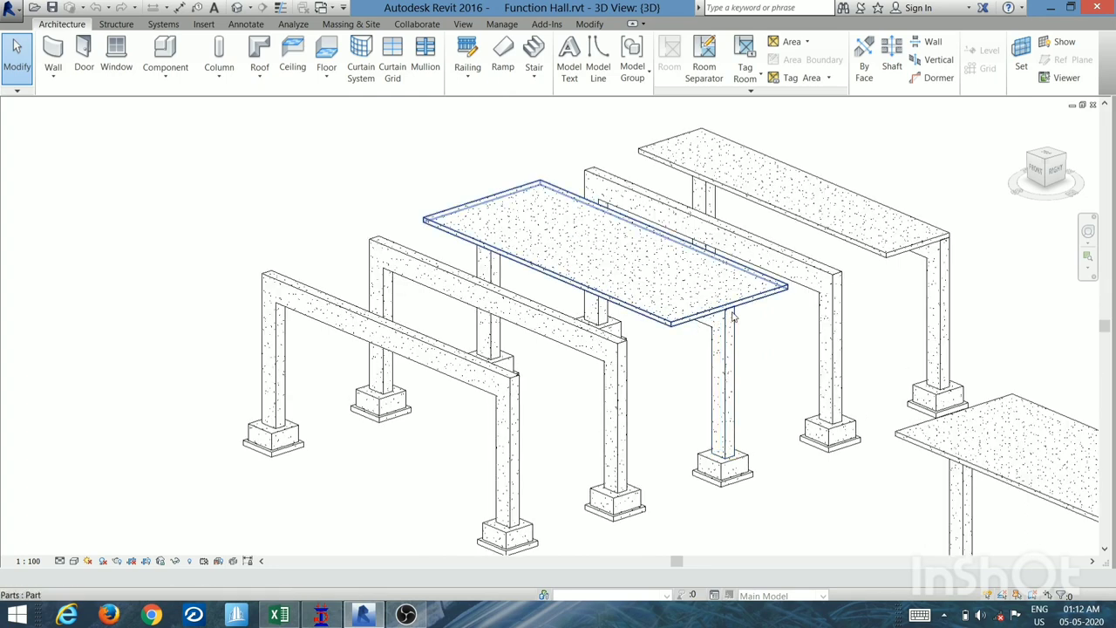
left_click(742, 306)
Return to the Excel workbook, check the portal frame C/C spacing on Preliminary Dimensions, and recheck the slab-to-beam load on Analysis.
key("alt+Tab")
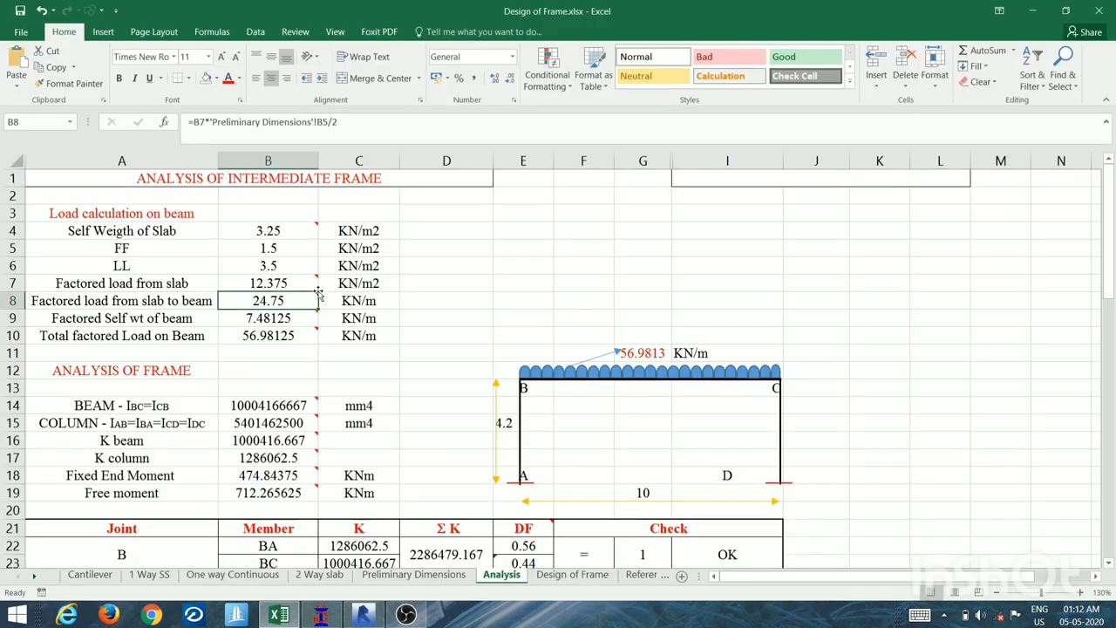
mouse_move(300, 296)
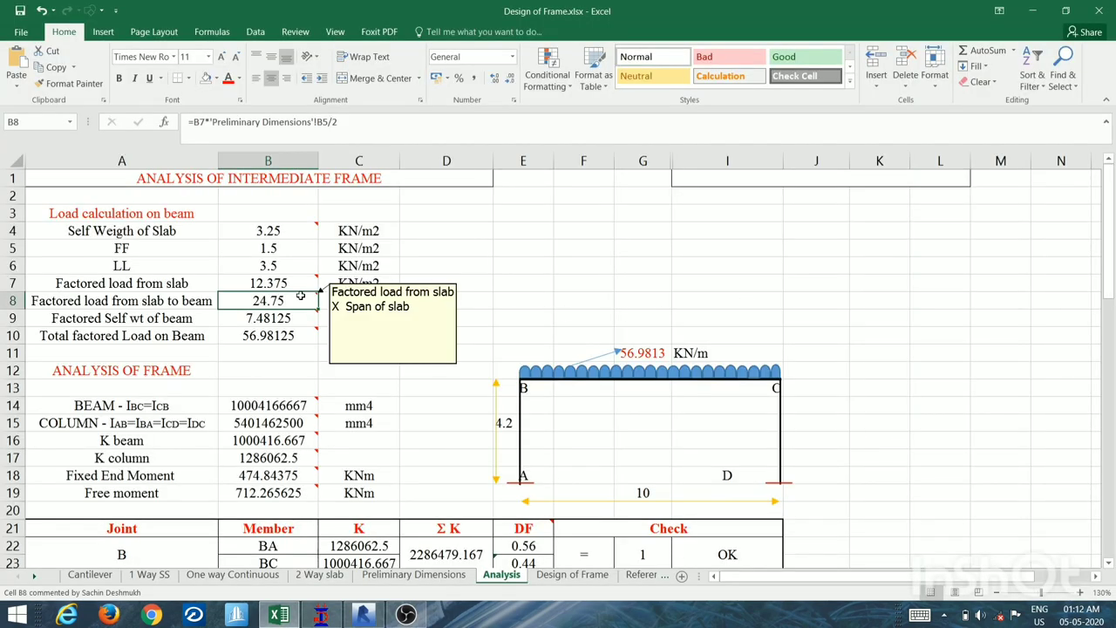
left_click(413, 573)
scroll(333, 403, "up", 5)
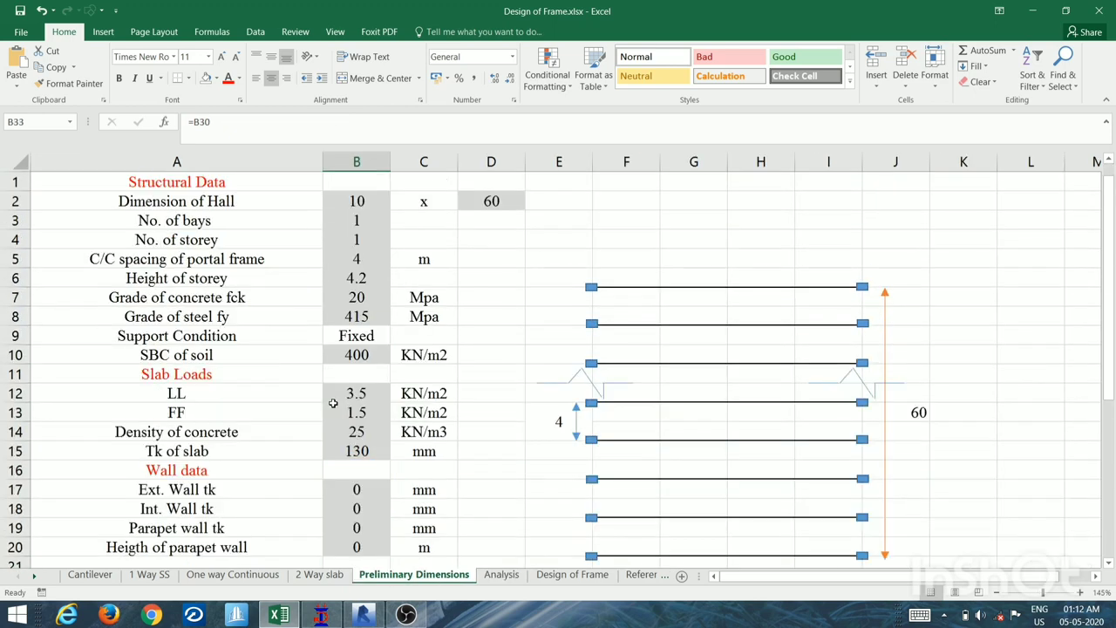
left_click(361, 259)
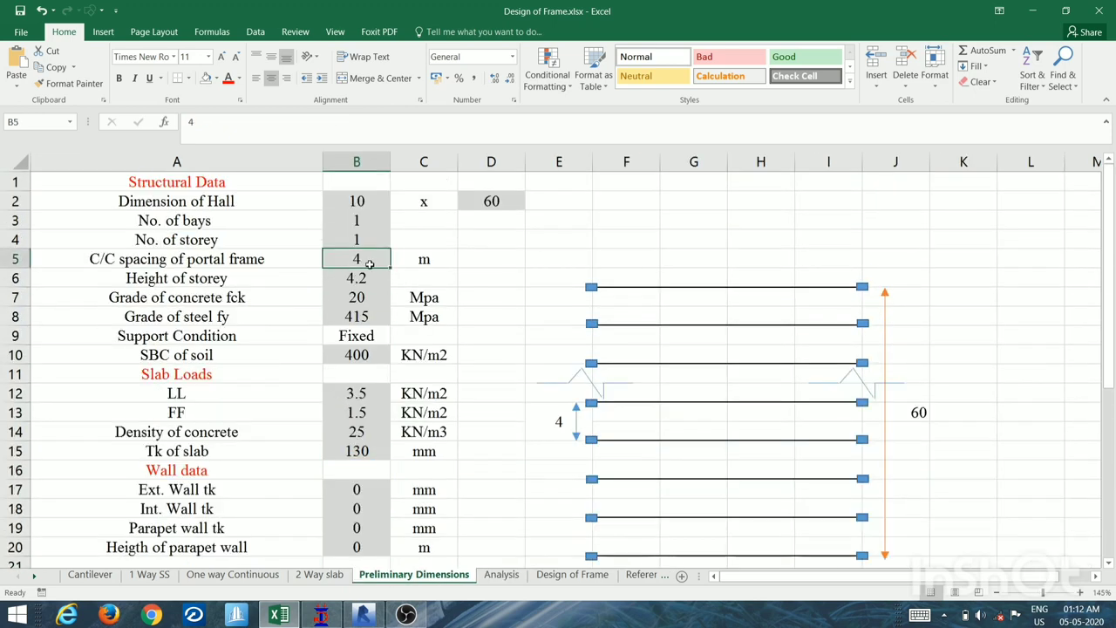
left_click(503, 573)
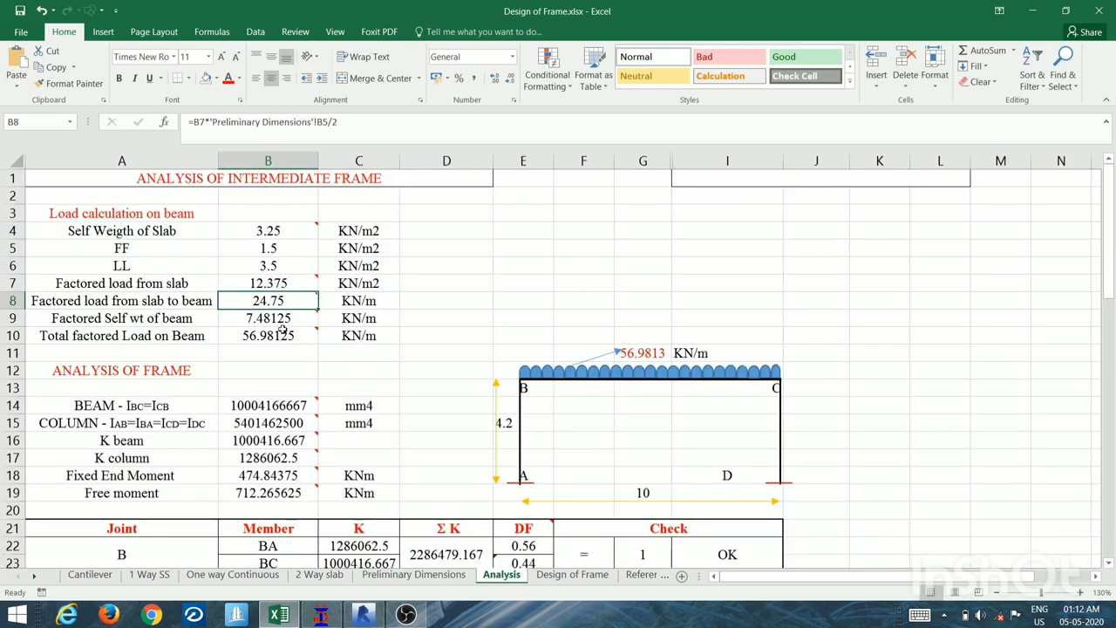
mouse_move(284, 308)
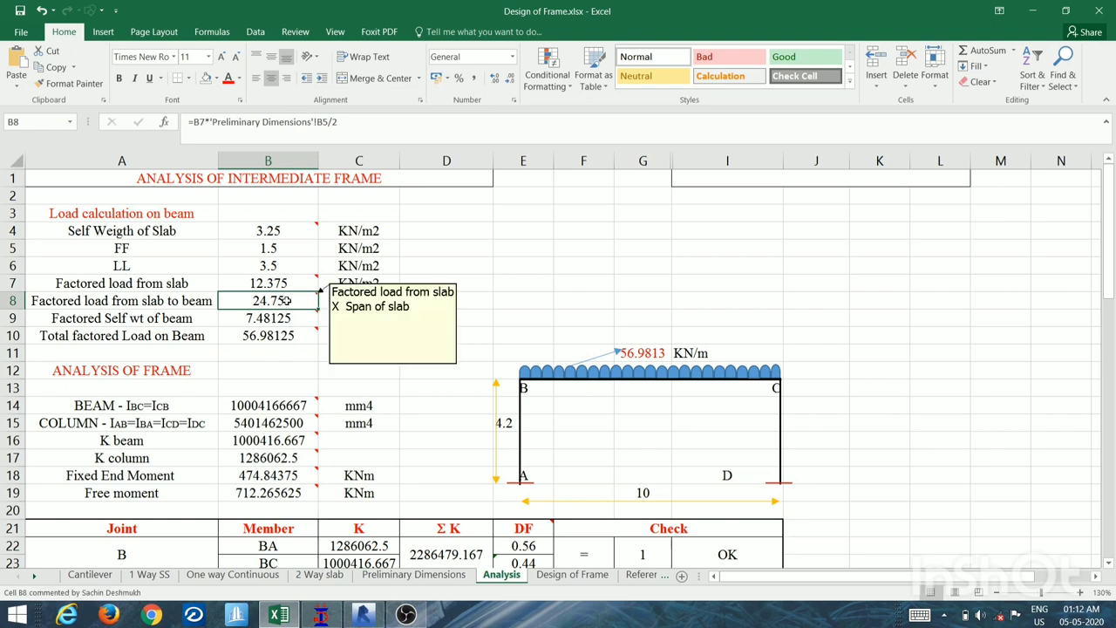
Examine the beam's factored self weight formula and compare its unit with that of the slab-to-beam load.
left_click(252, 319)
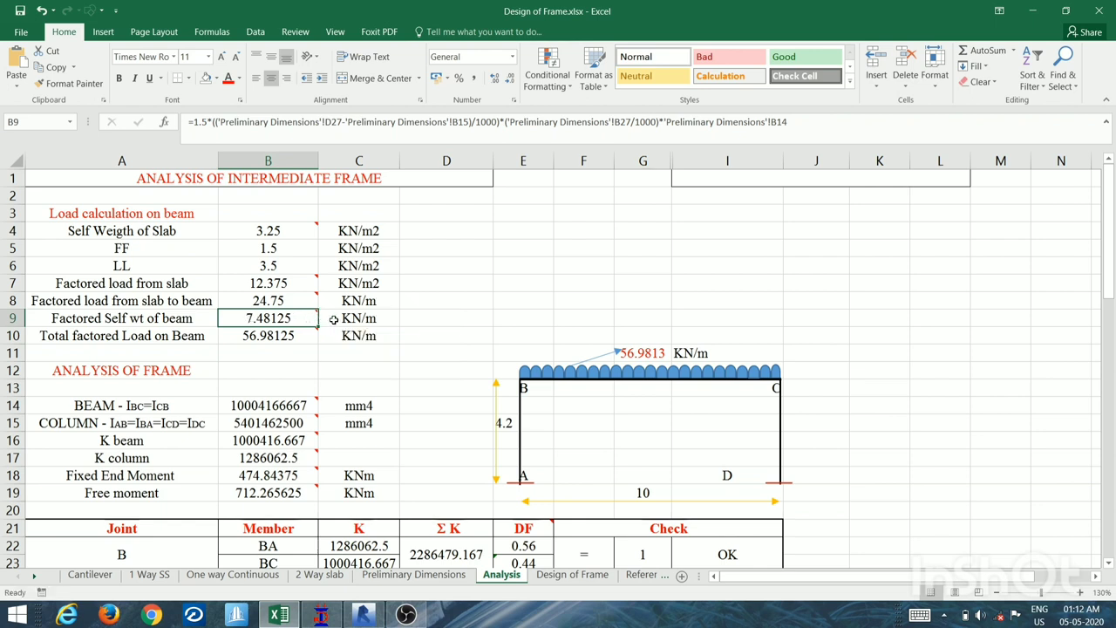
mouse_move(270, 319)
left_click_drag(363, 301, 361, 318)
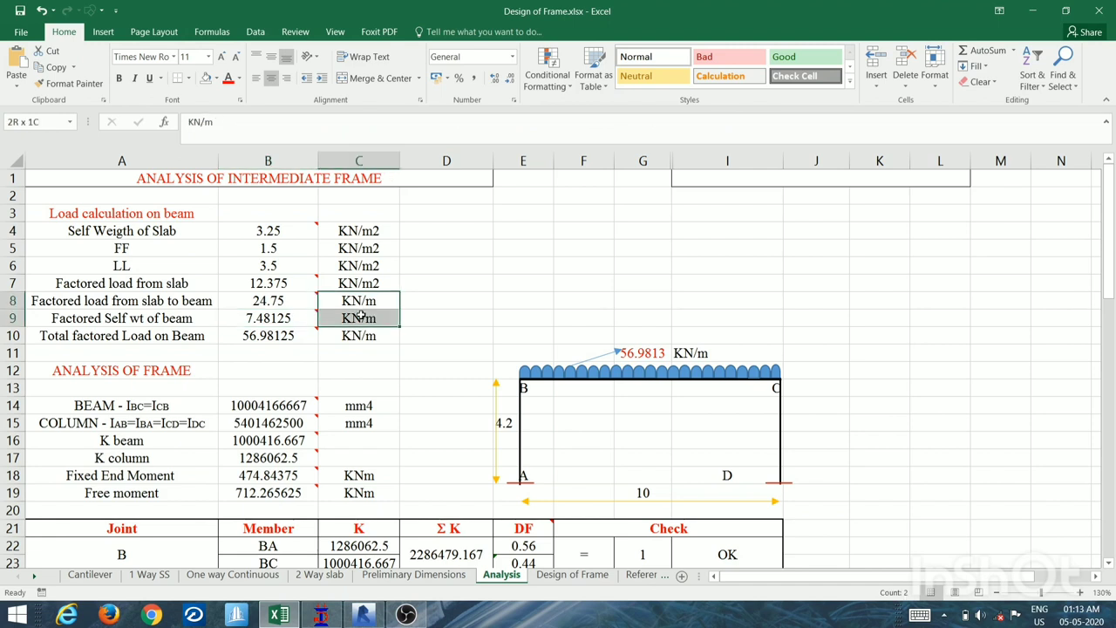
Check the unit of the total factored load on the beam and the formula of the load label above the portal frame diagram.
left_click(359, 342)
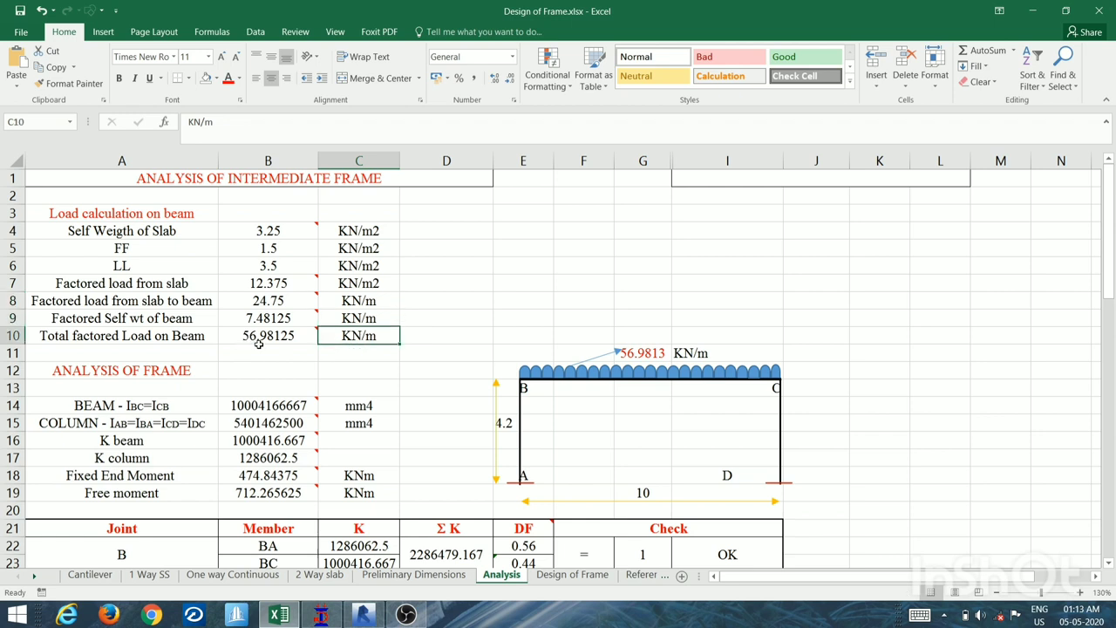
left_click(633, 352)
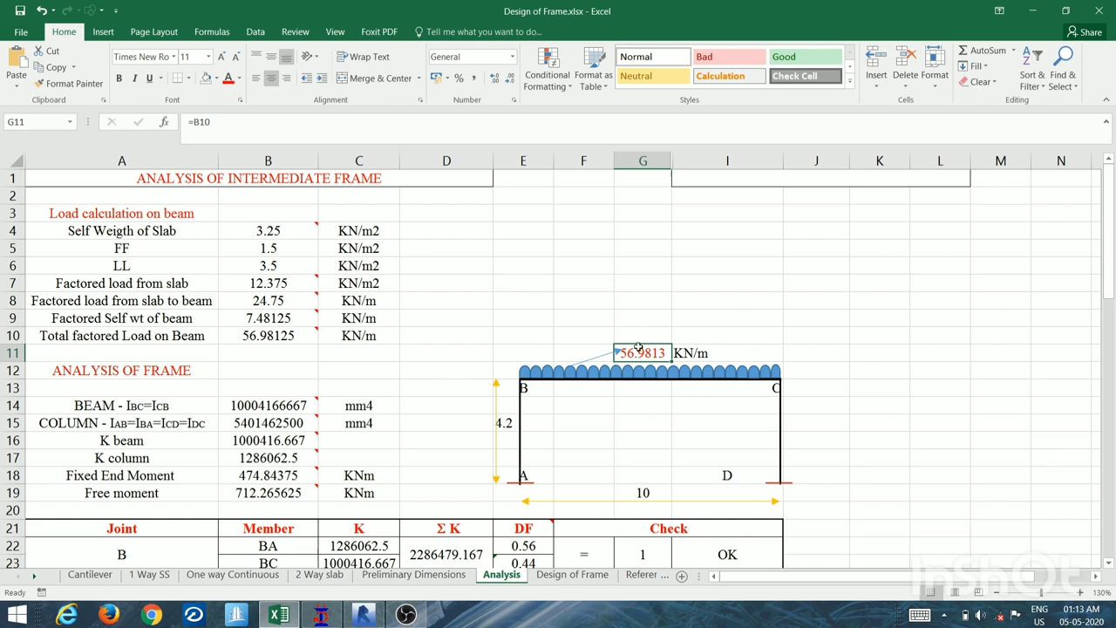
scroll(663, 344, "down", 2)
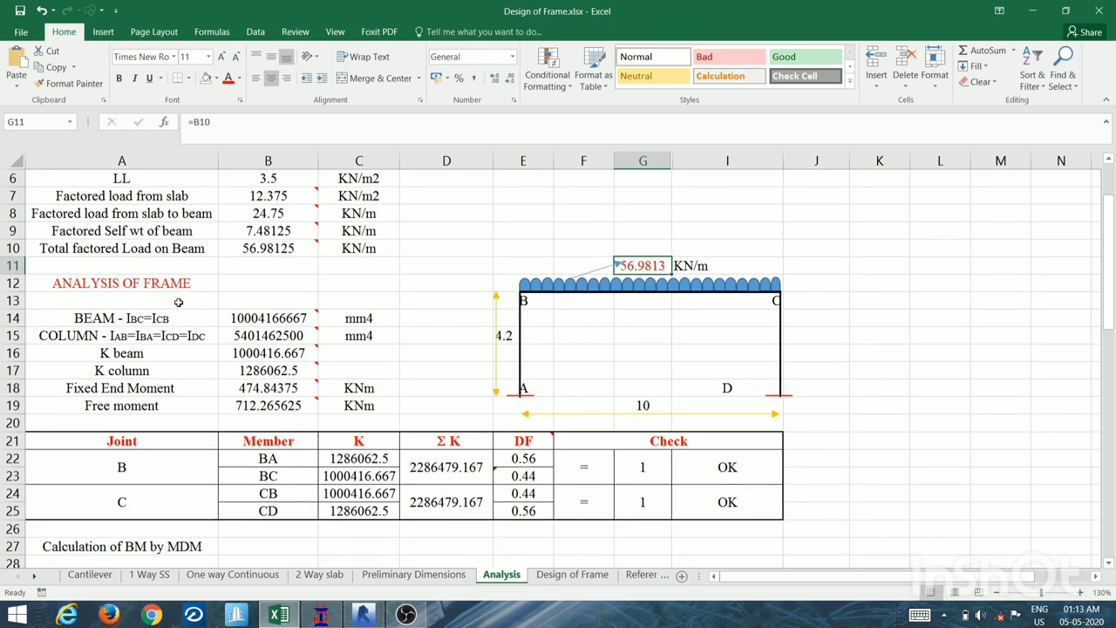
Examine the moment of inertia formulas for the beam and the column under Analysis of Frame.
scroll(178, 302, "down", 2)
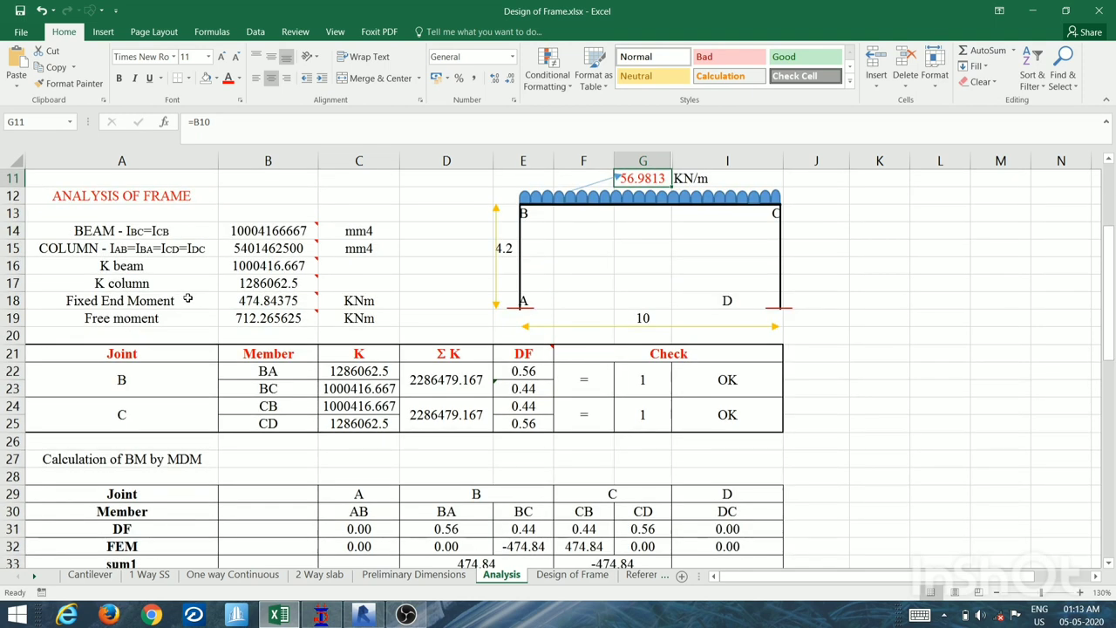
left_click(521, 355)
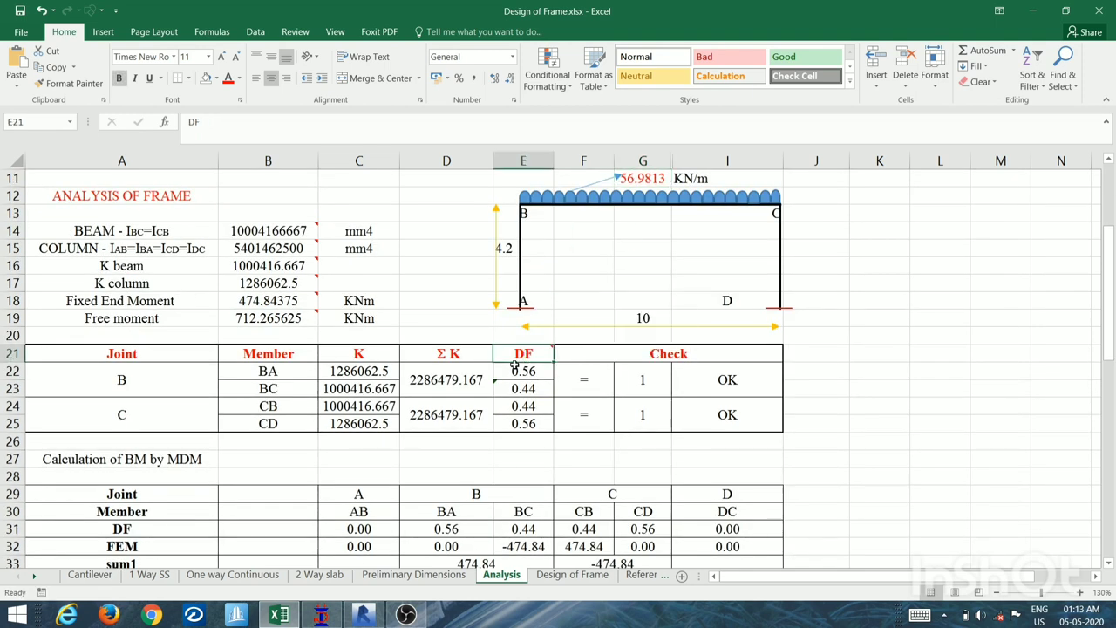
mouse_move(283, 231)
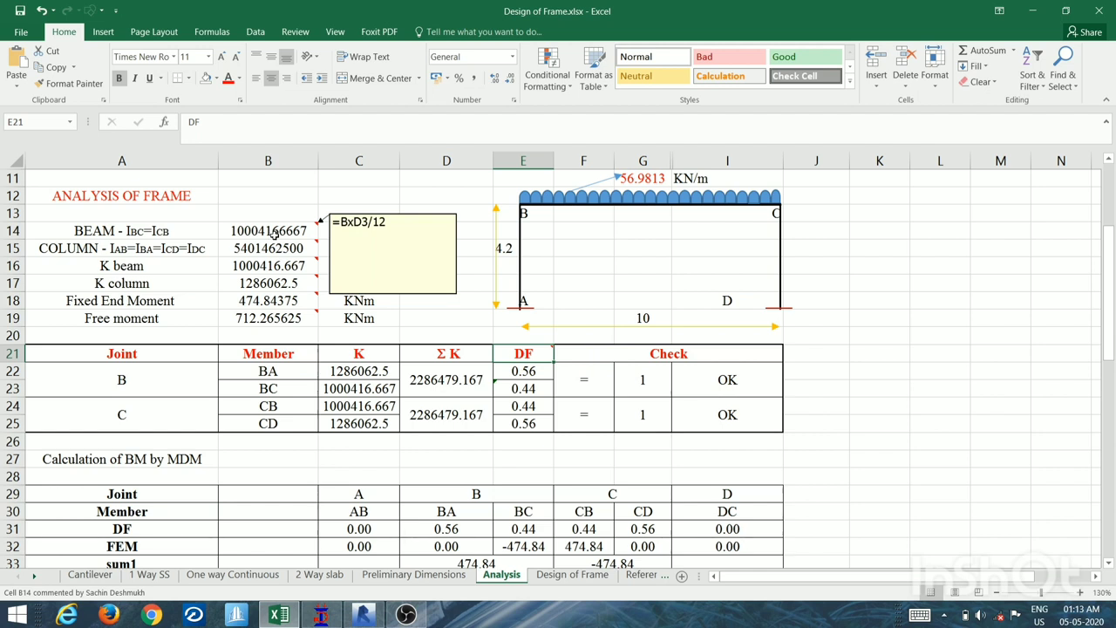
left_click(277, 230)
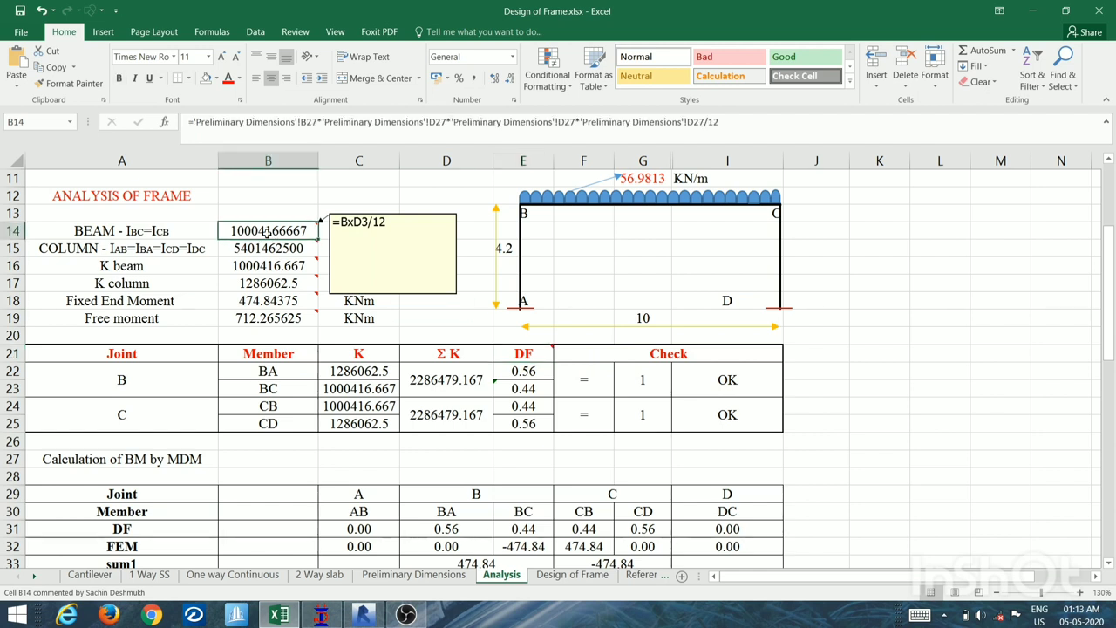
mouse_move(250, 235)
left_click(249, 247)
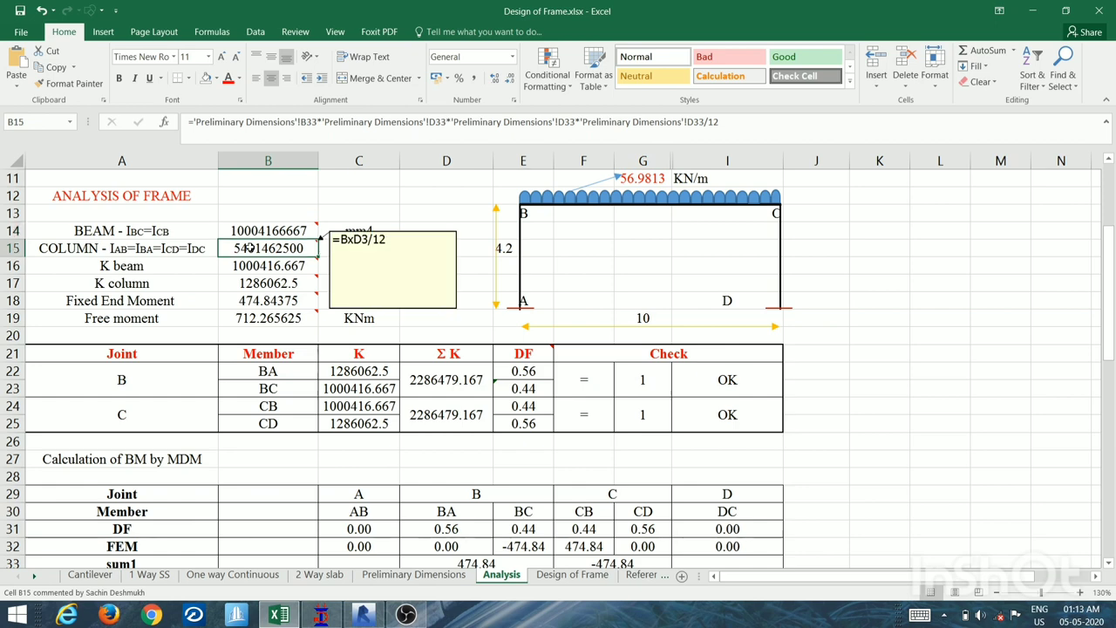
Check the beam and column dimensions on the Preliminary Dimensions sheet, then return to the Analysis sheet.
left_click(414, 575)
scroll(340, 434, "down", 1)
scroll(341, 434, "down", 4)
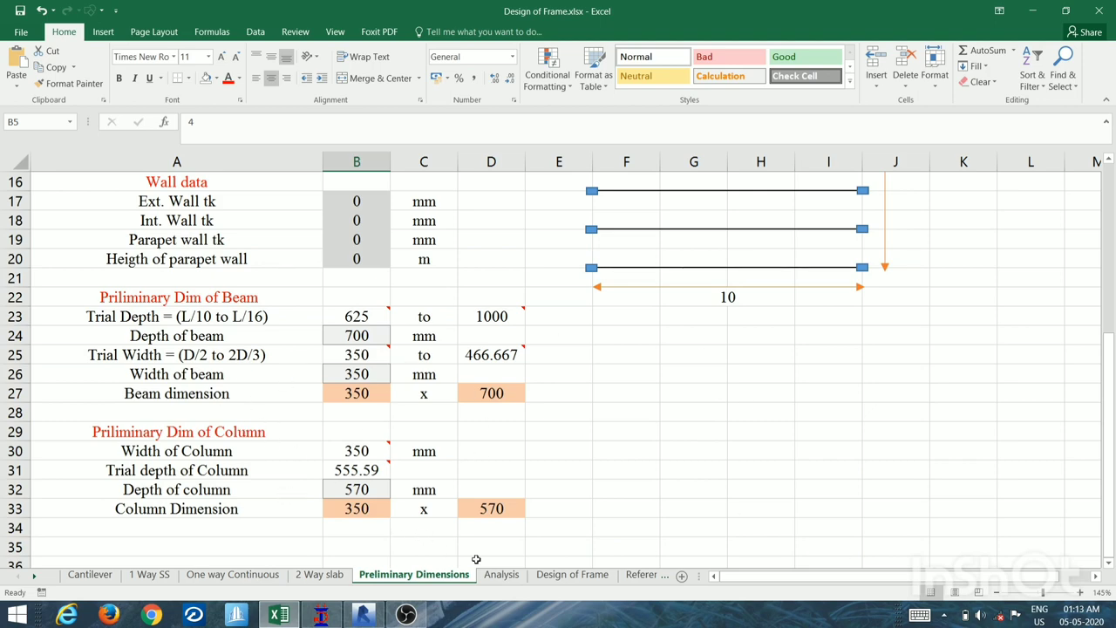
left_click(501, 575)
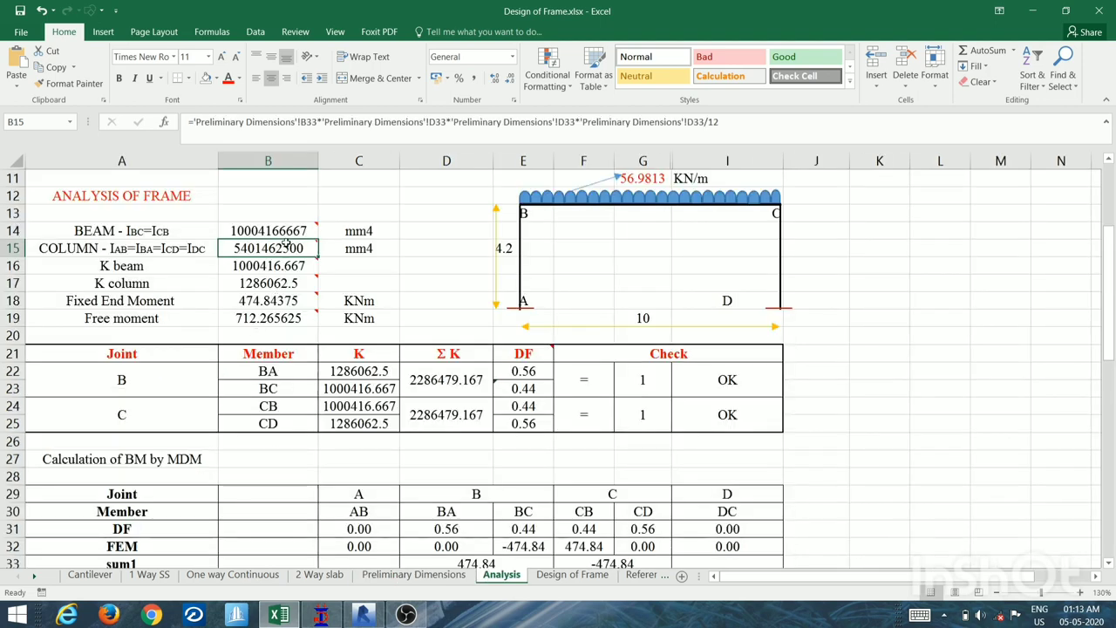
Examine the stiffness formulas for K beam and K column, comparing them with the member lengths in the frame diagram.
left_click(275, 267)
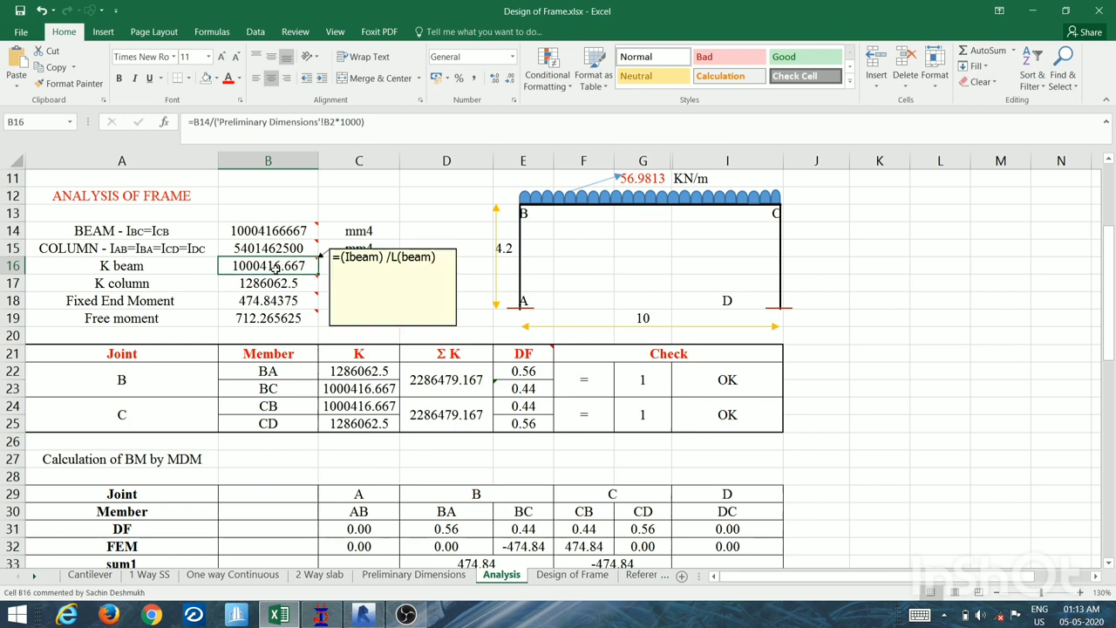
left_click(262, 278)
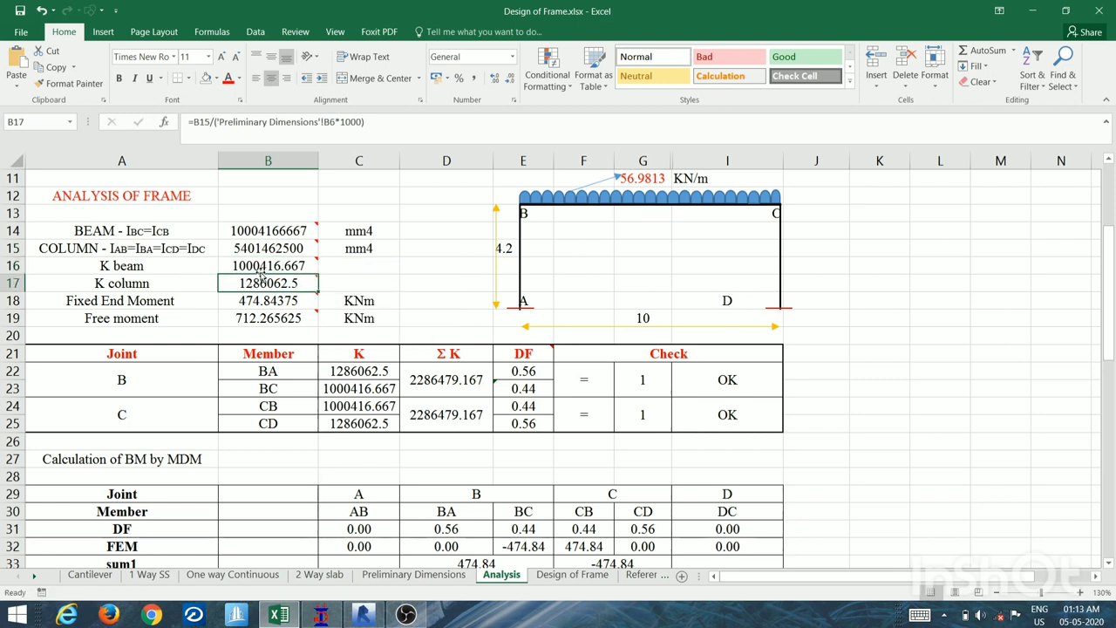
left_click(261, 266)
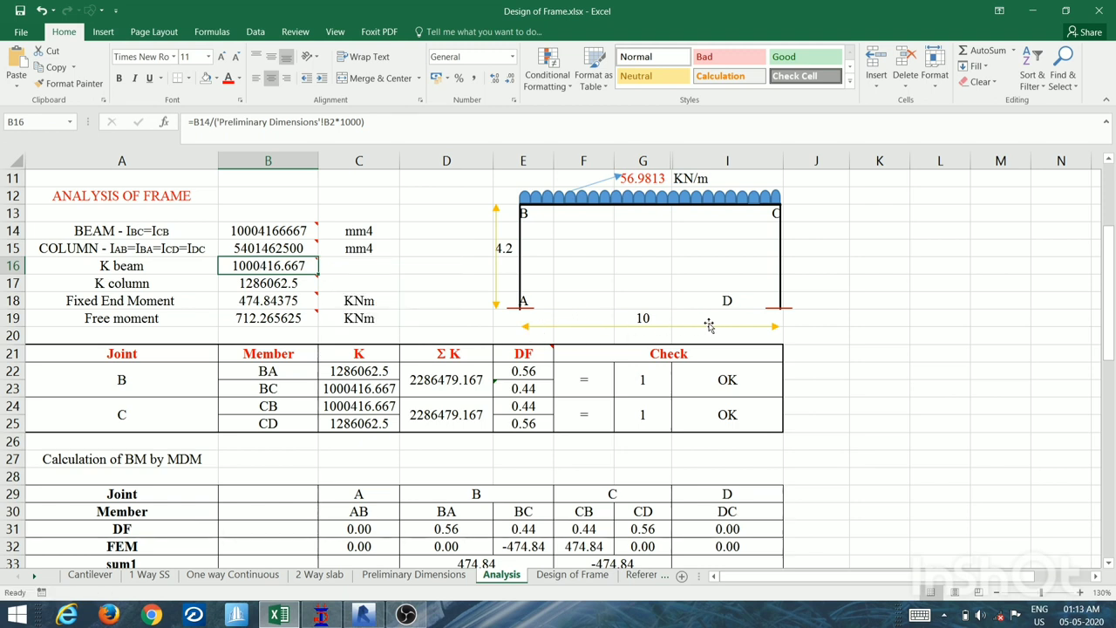
left_click(293, 287)
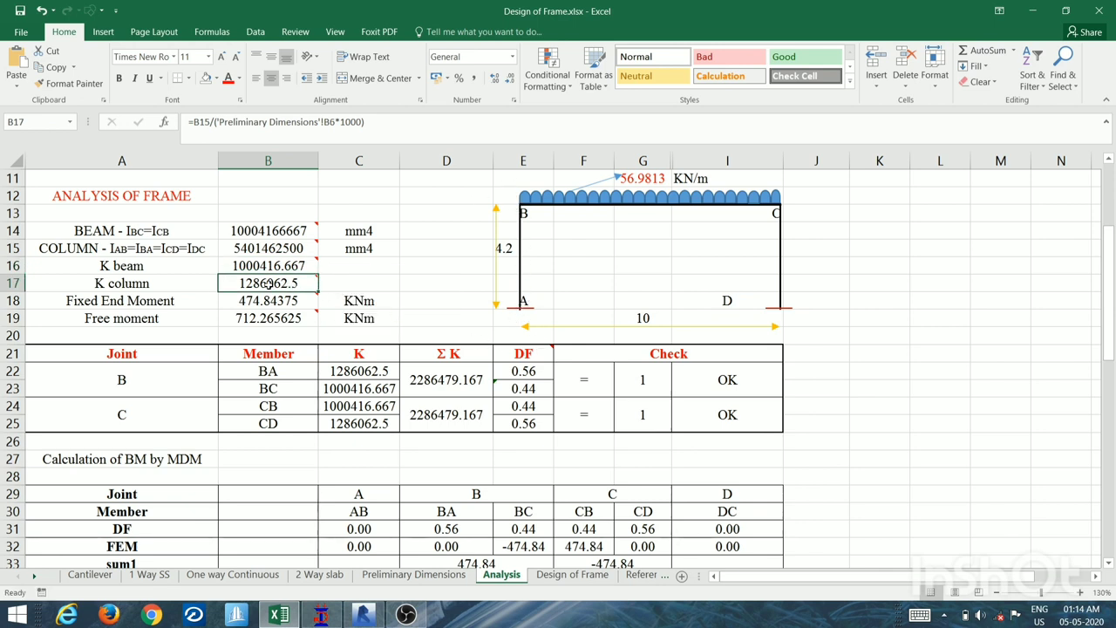
mouse_move(269, 285)
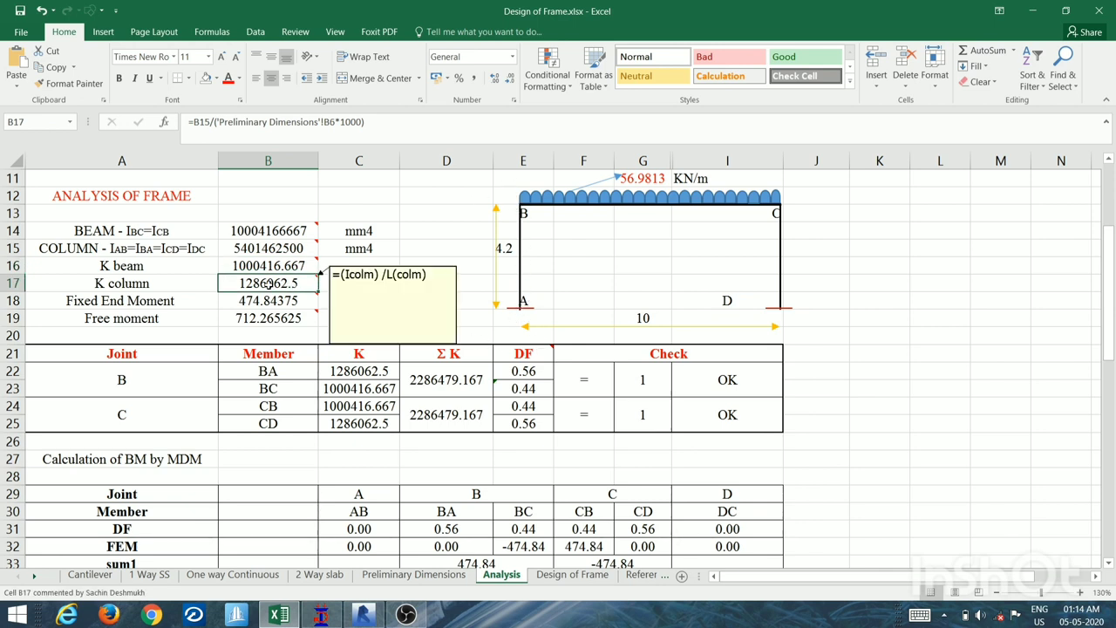
left_click(174, 268)
left_click(163, 285)
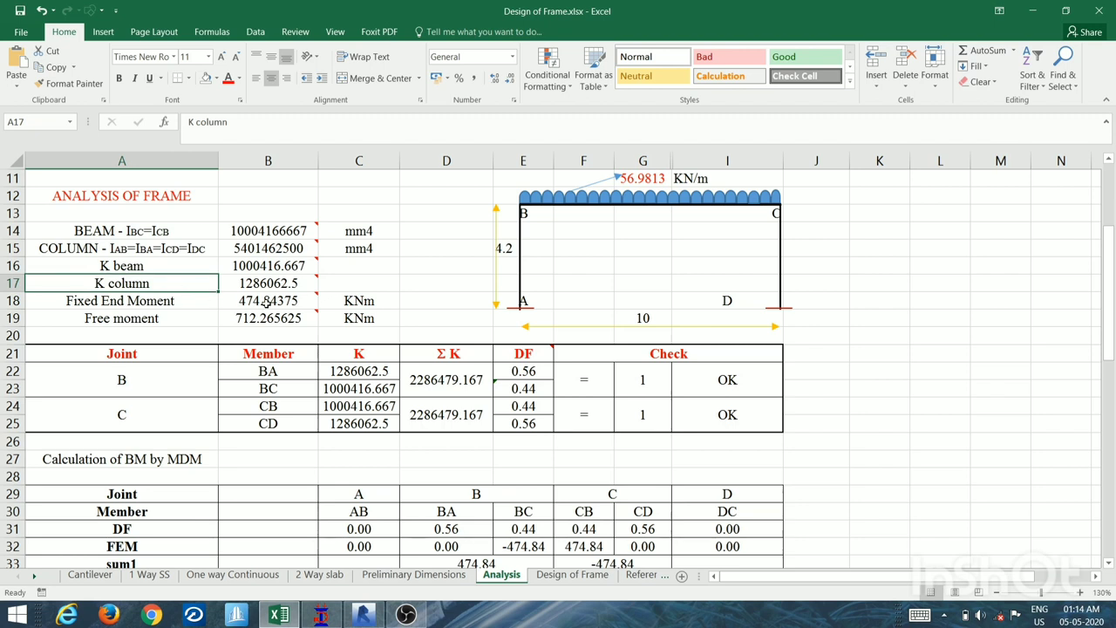
Examine the Fixed End Moment and Free moment formulas for the loaded beam.
left_click(271, 300)
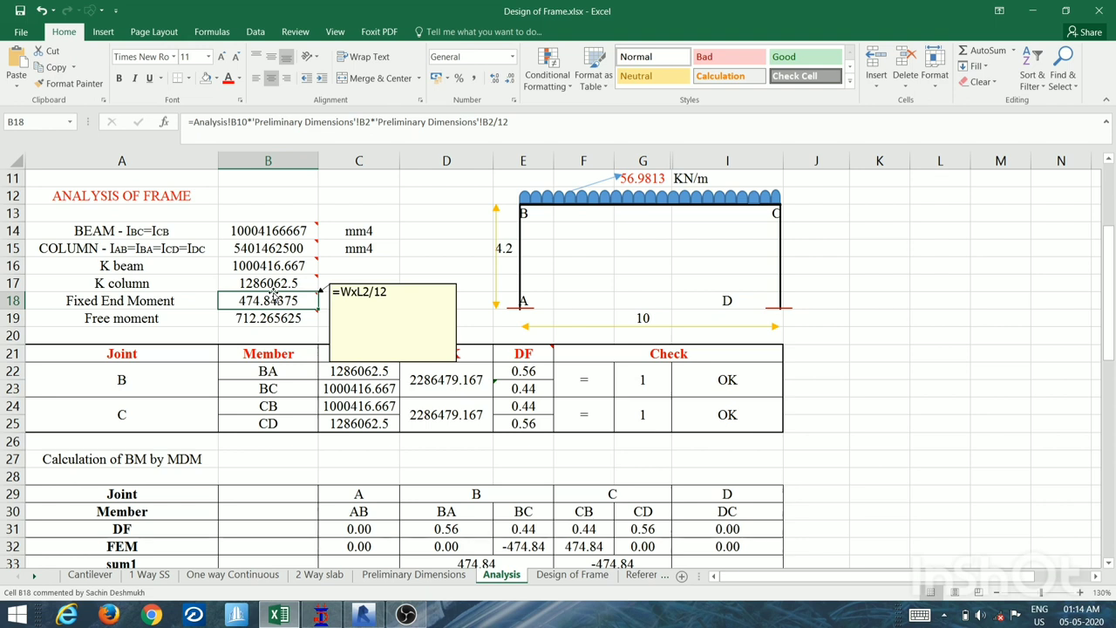
left_click(294, 318)
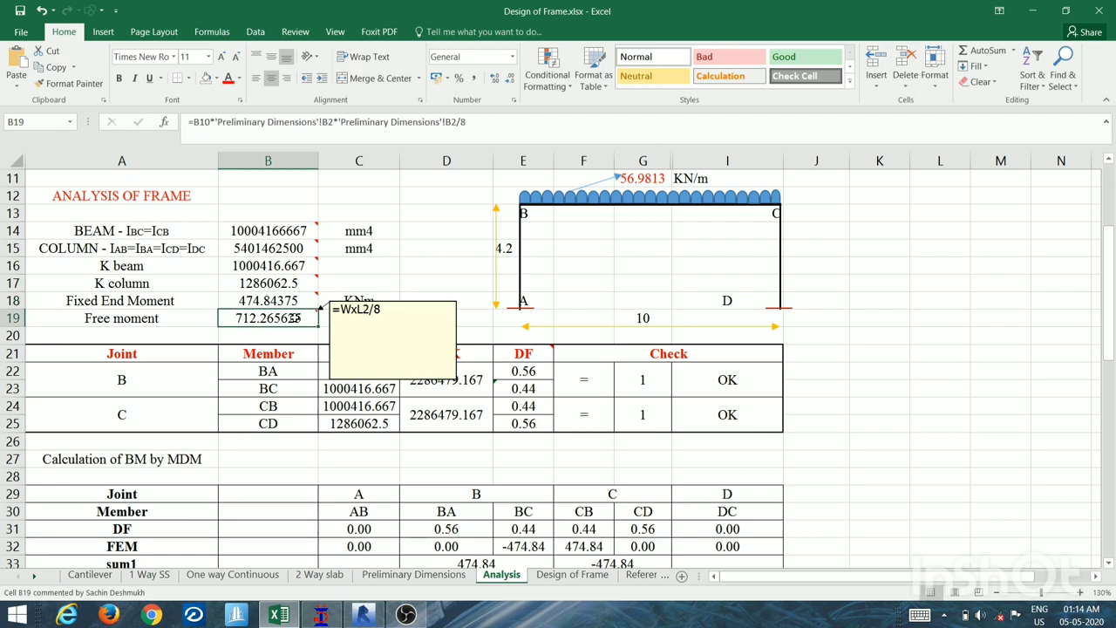
scroll(294, 318, "down", 2)
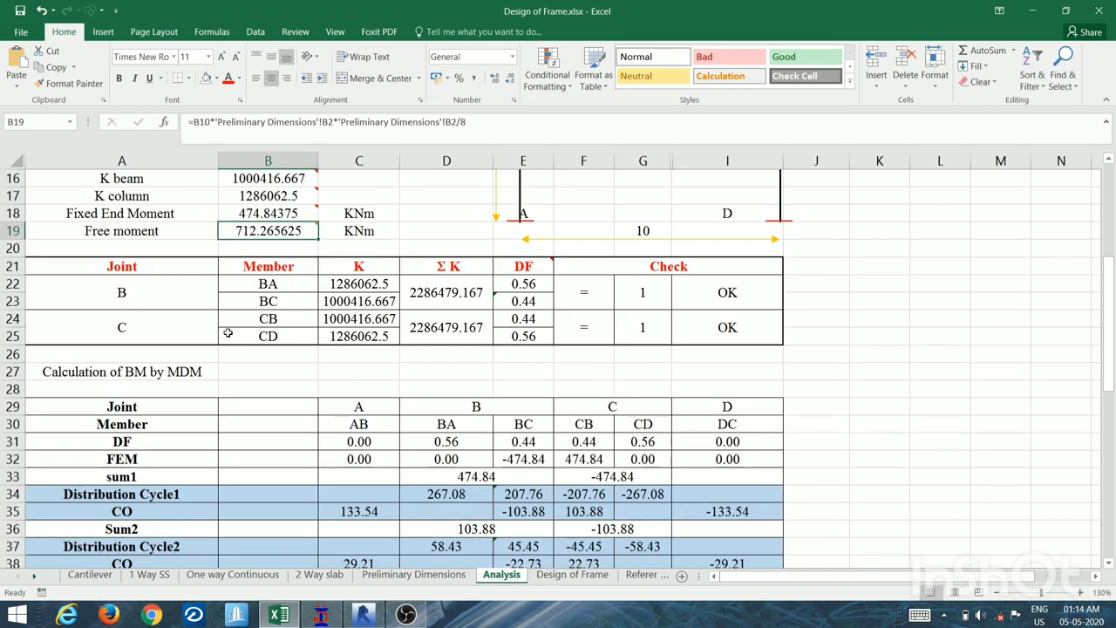
Read the note on the distribution factor formula and identify the members meeting at joint B in the joint table.
left_click(532, 266)
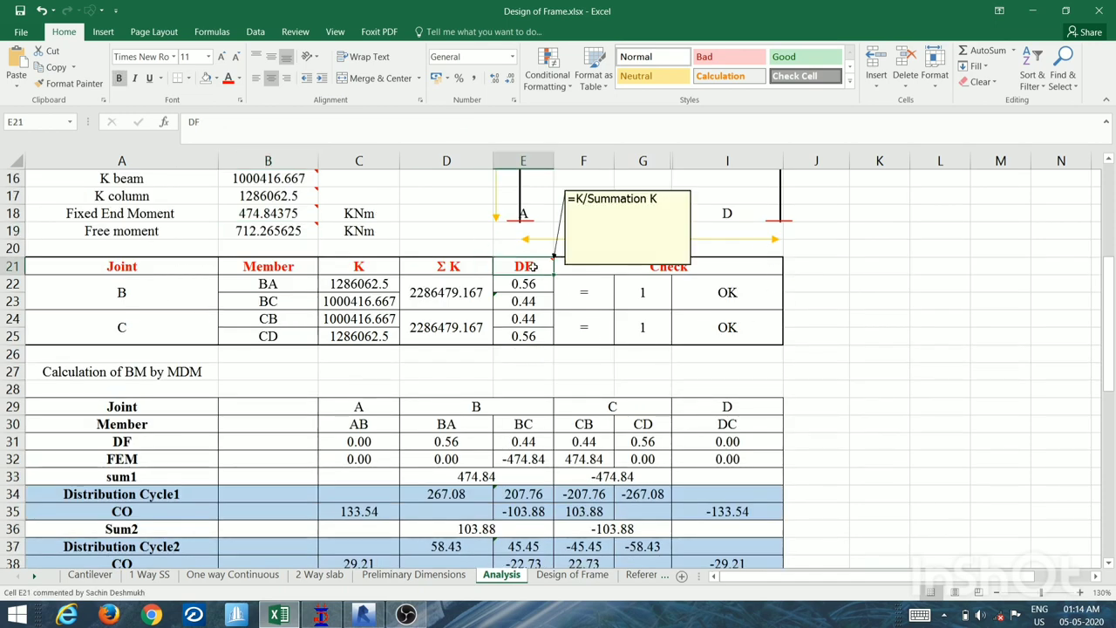
left_click(170, 283)
scroll(171, 285, "up", 3)
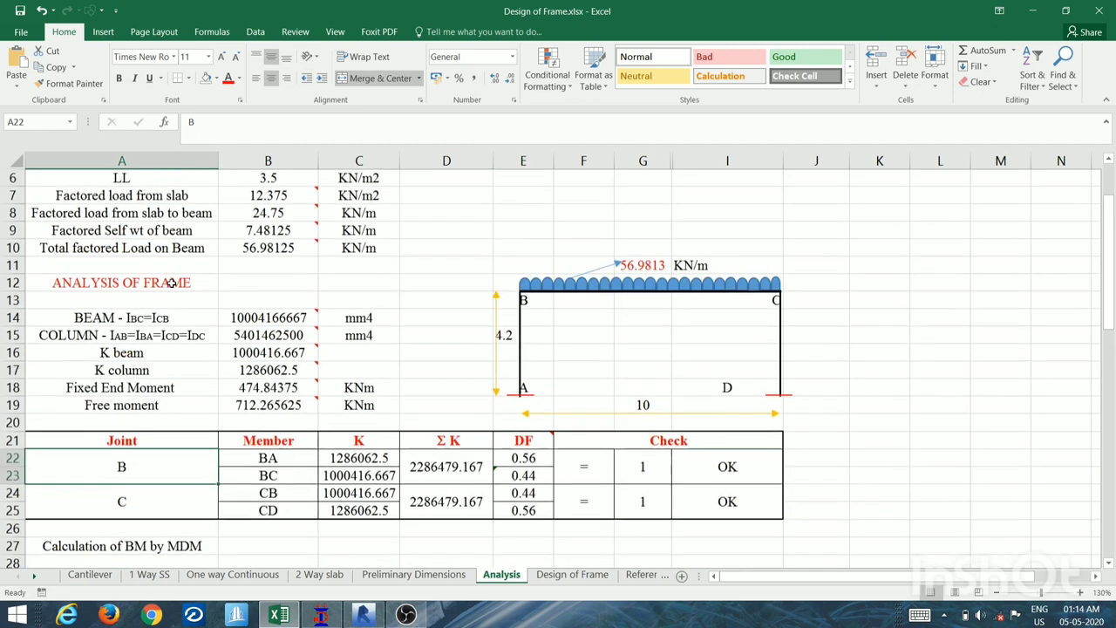
scroll(169, 383, "down", 2)
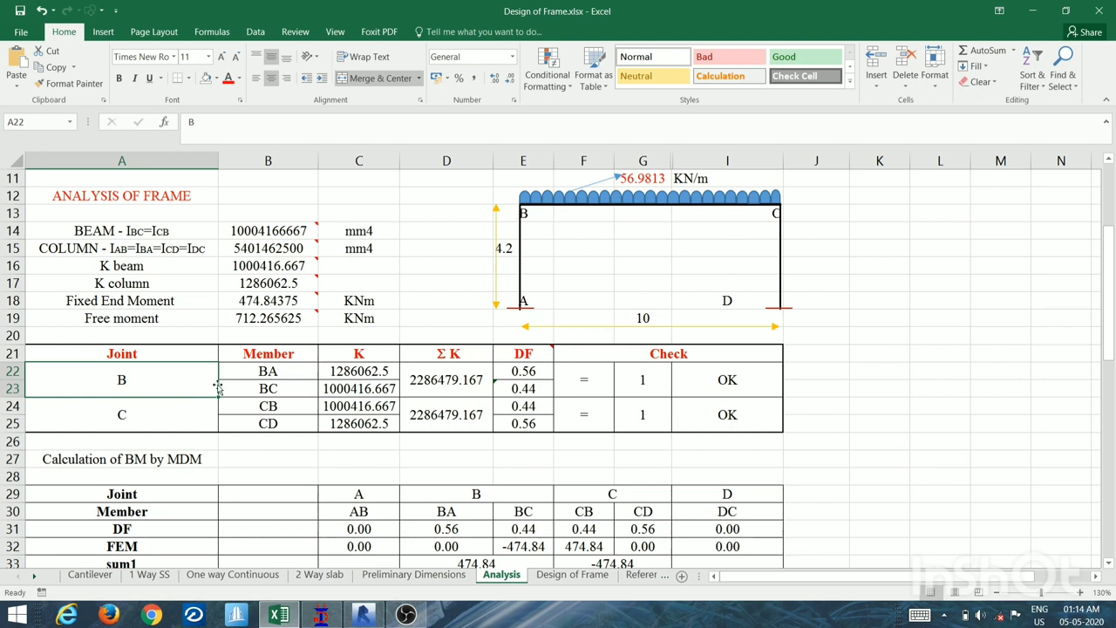
left_click(268, 370)
key("Down")
left_click(277, 369)
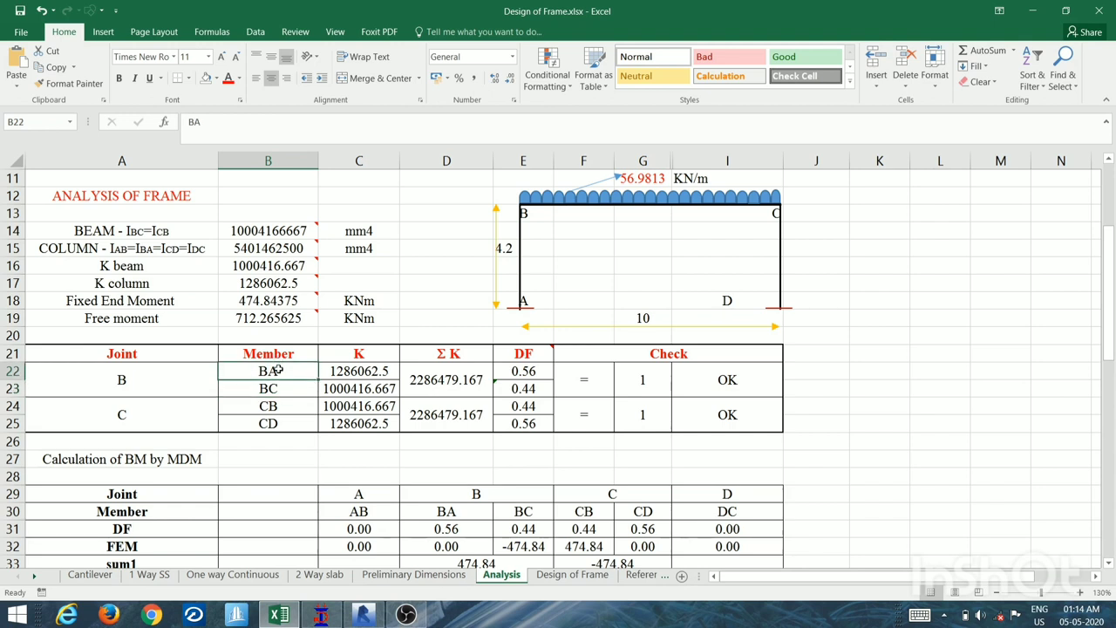
Trace the K values of members BA and BC in the joint table back to K column and K beam.
left_click(279, 269)
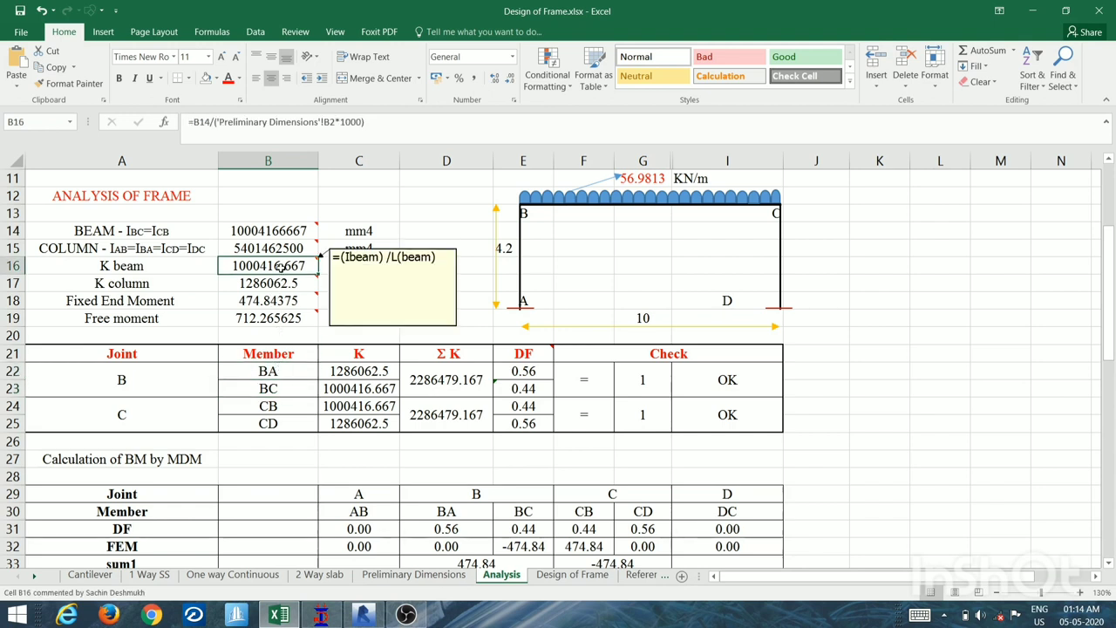
left_click(273, 291)
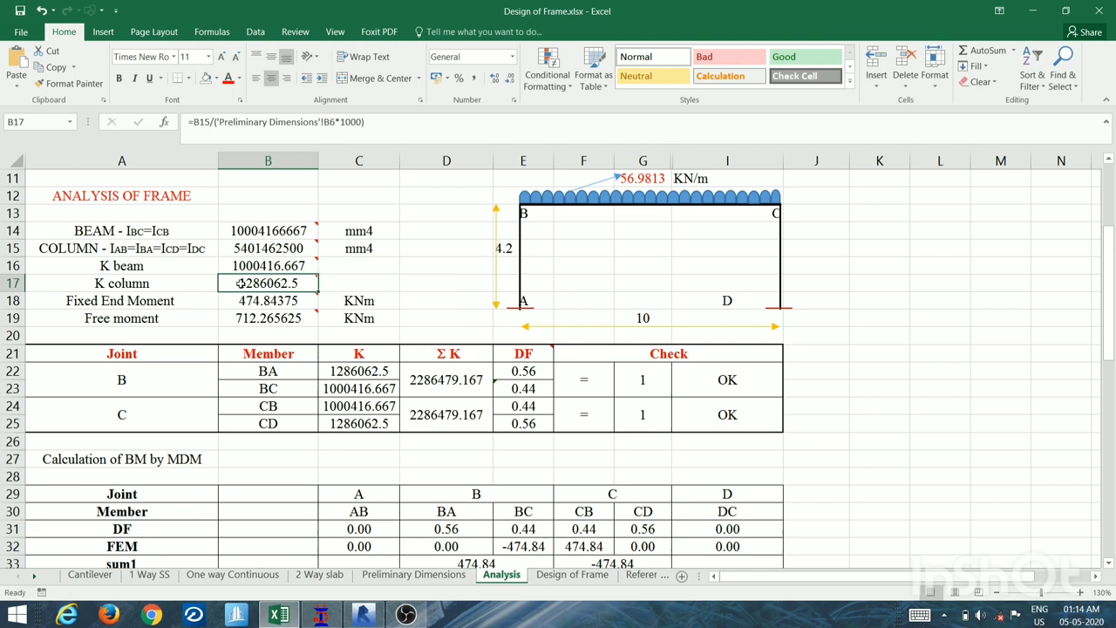
key("Left")
left_click(258, 288)
left_click(347, 374)
left_click(288, 387)
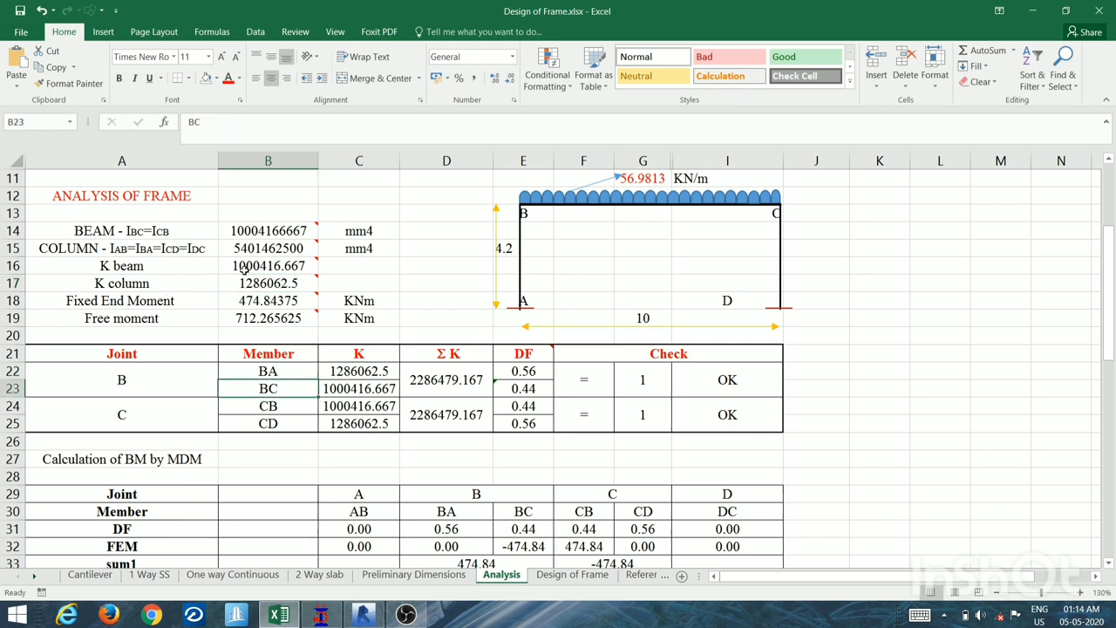
left_click(273, 265)
left_click(367, 389)
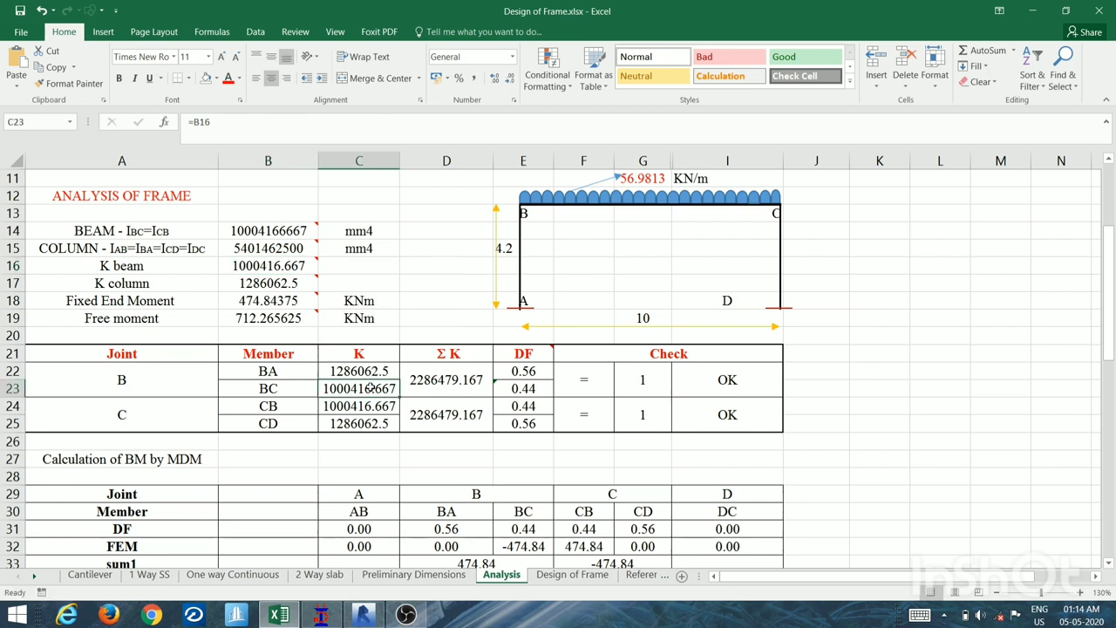
Examine the formulas for joint B's stiffness summation and the distribution factors of members BA and BC.
left_click(433, 387)
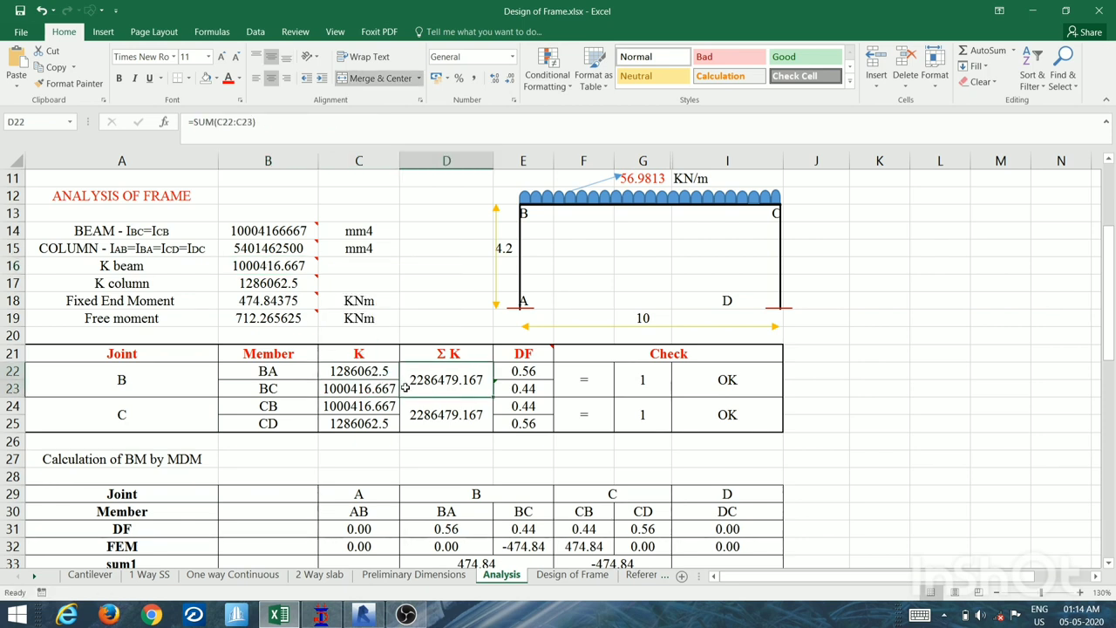
key("ctrl+bracketleft")
left_click(431, 387)
left_click(517, 364)
mouse_move(518, 357)
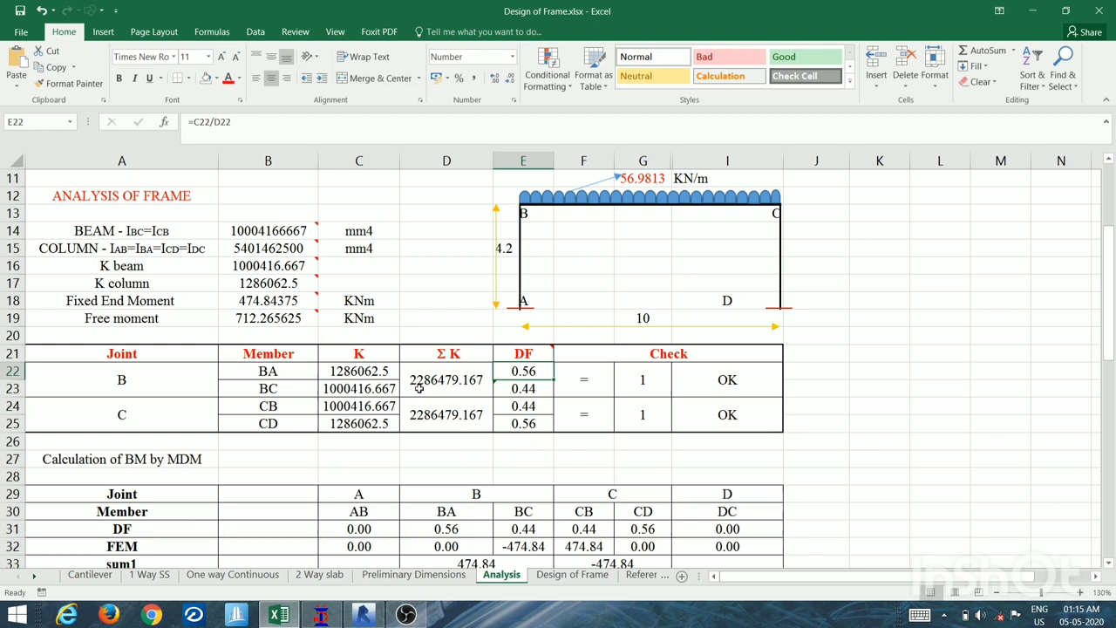
left_click(518, 388)
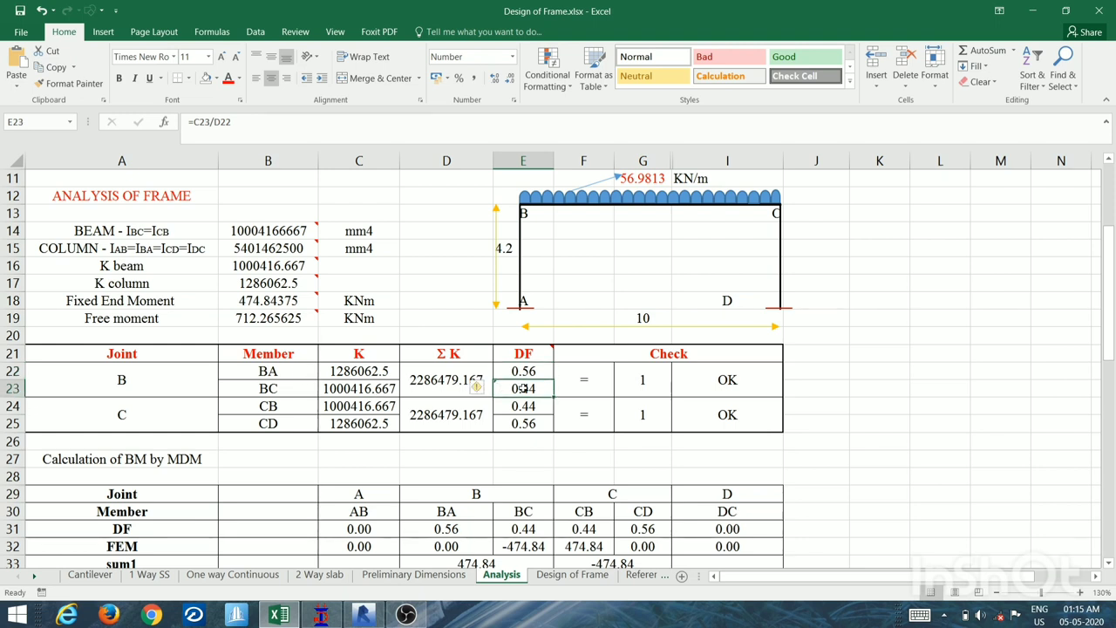
Recheck the K column formula and compare the sum of joint B's distribution factors with its check value.
left_click(294, 285)
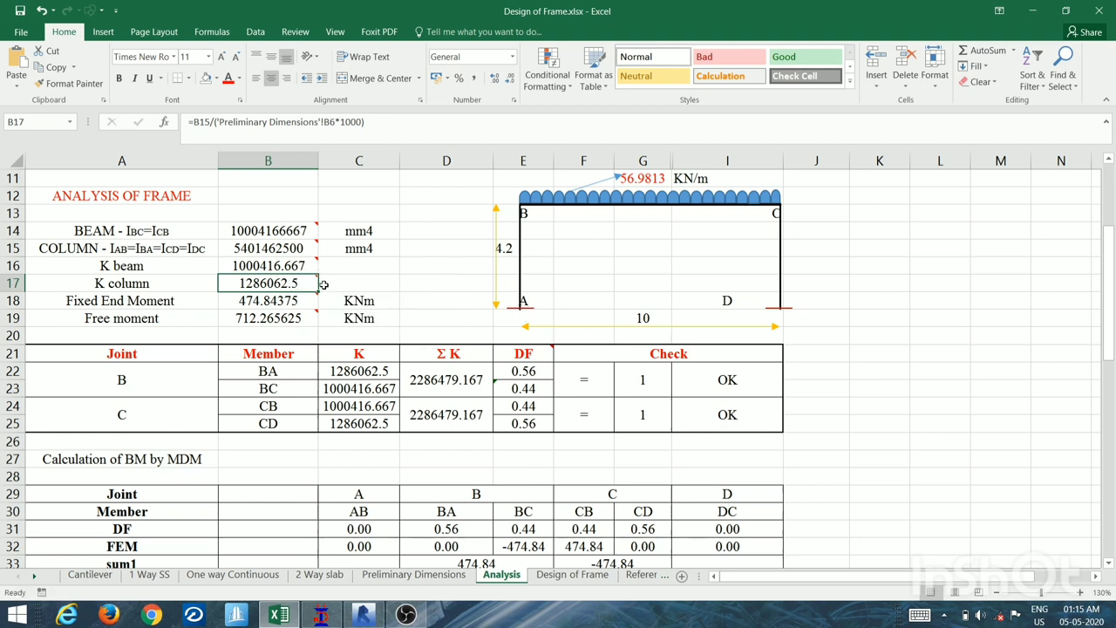
mouse_move(295, 284)
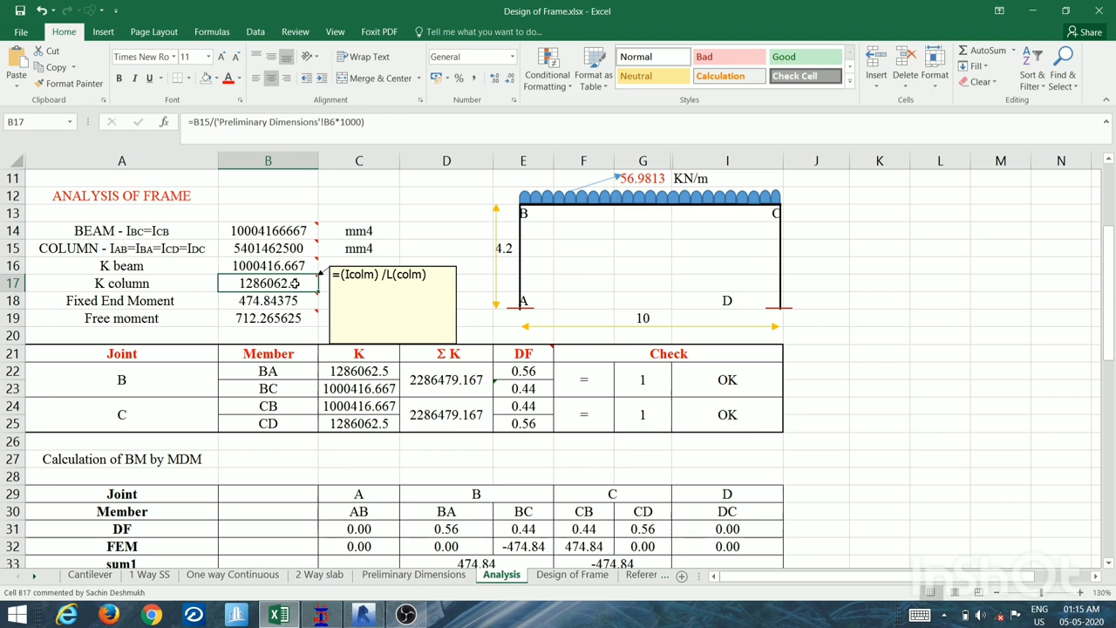
left_click(525, 373)
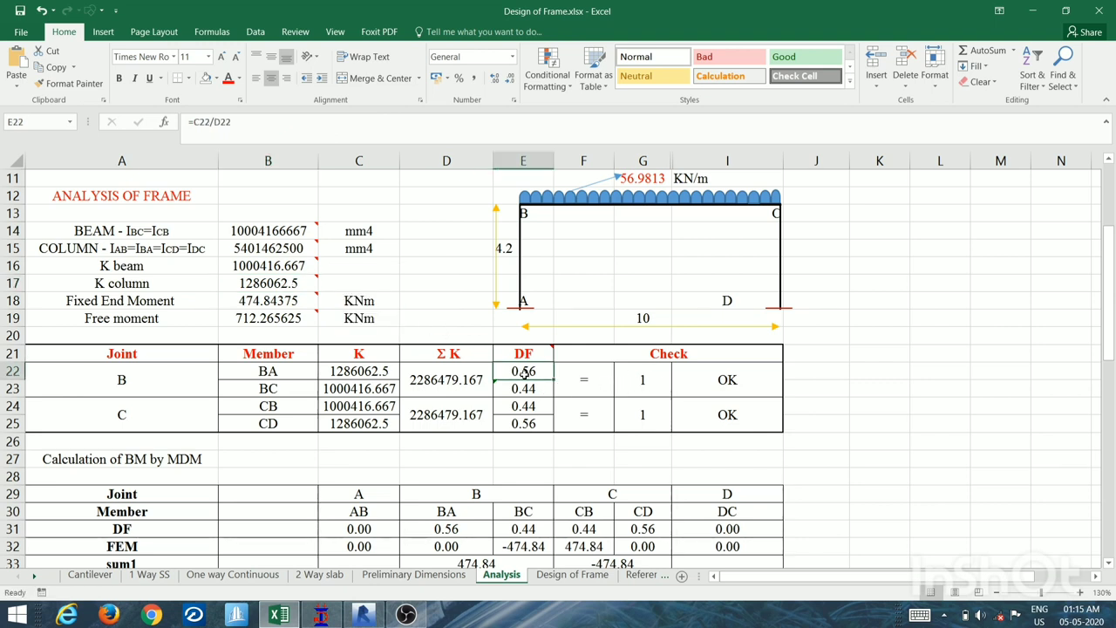
left_click_drag(526, 372, 540, 389)
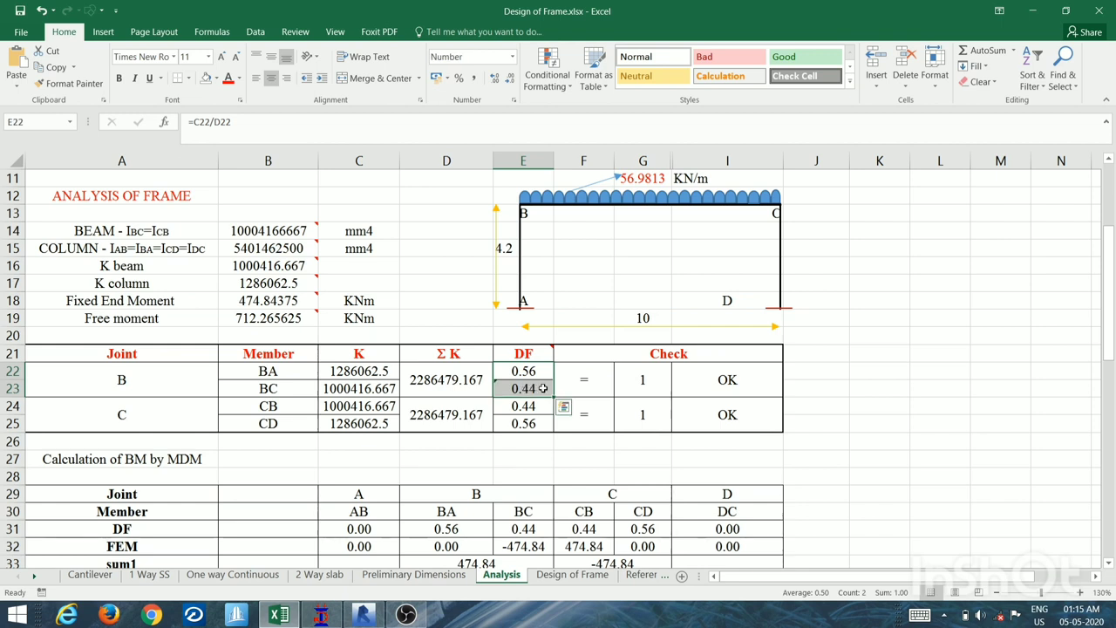
left_click(637, 380)
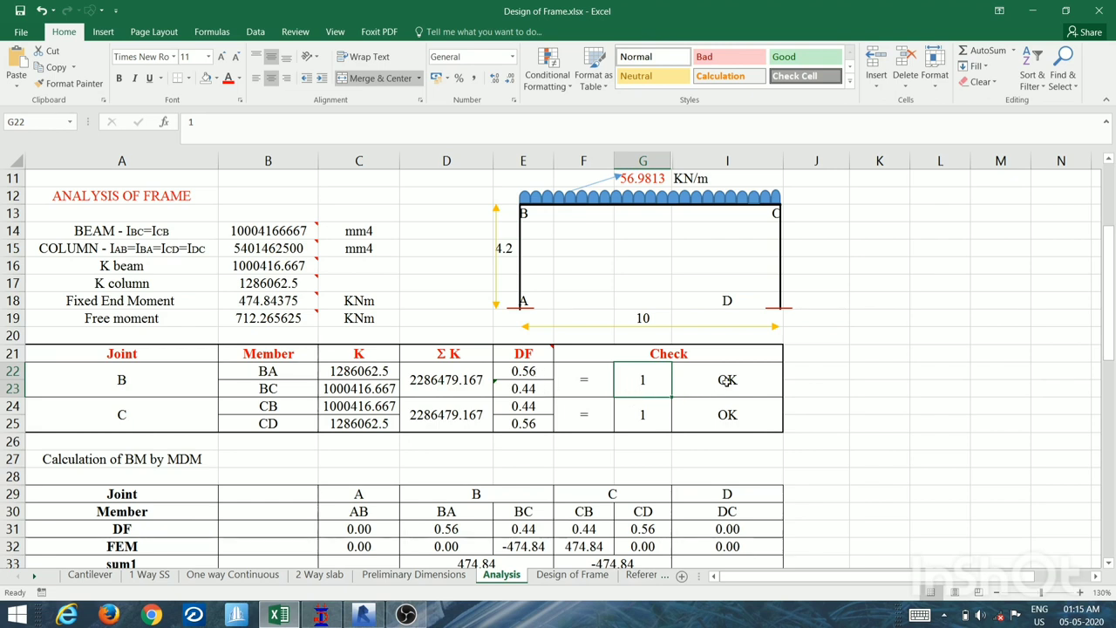
Test joint B's check by setting member BA's distribution factor to 0.8, and undo the change.
left_click(539, 369)
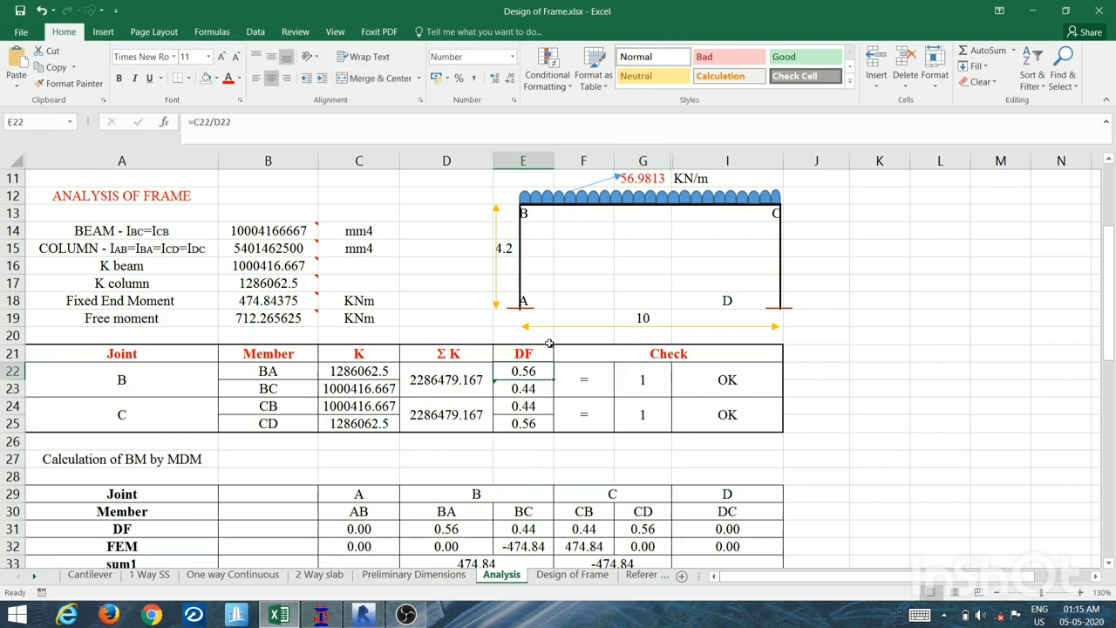
type("0.8")
key("Return")
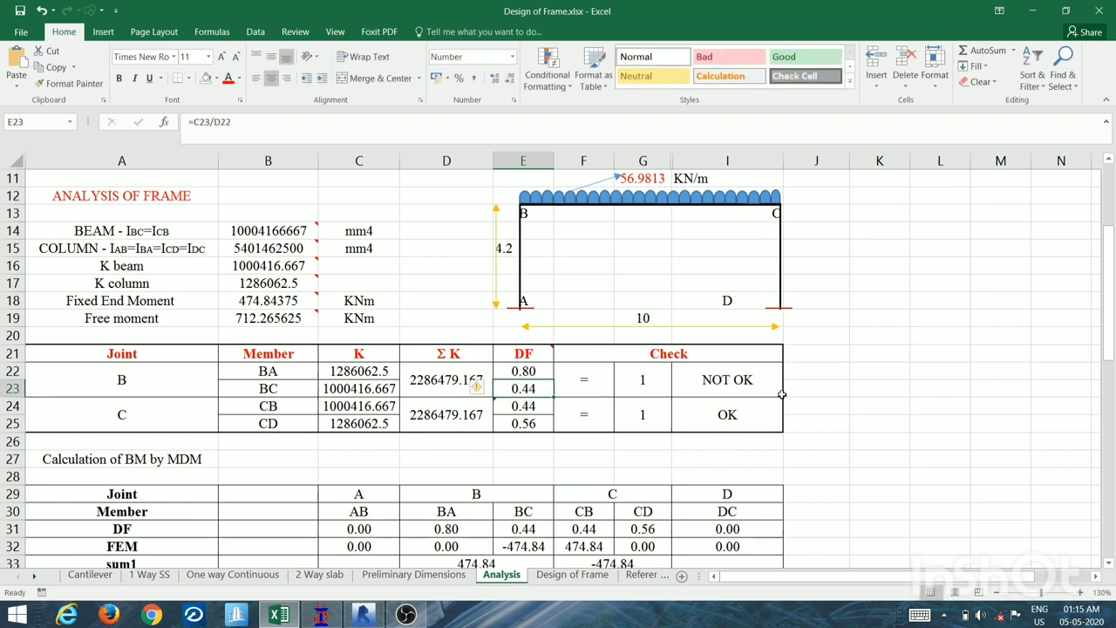
key("Up")
key("ctrl+z")
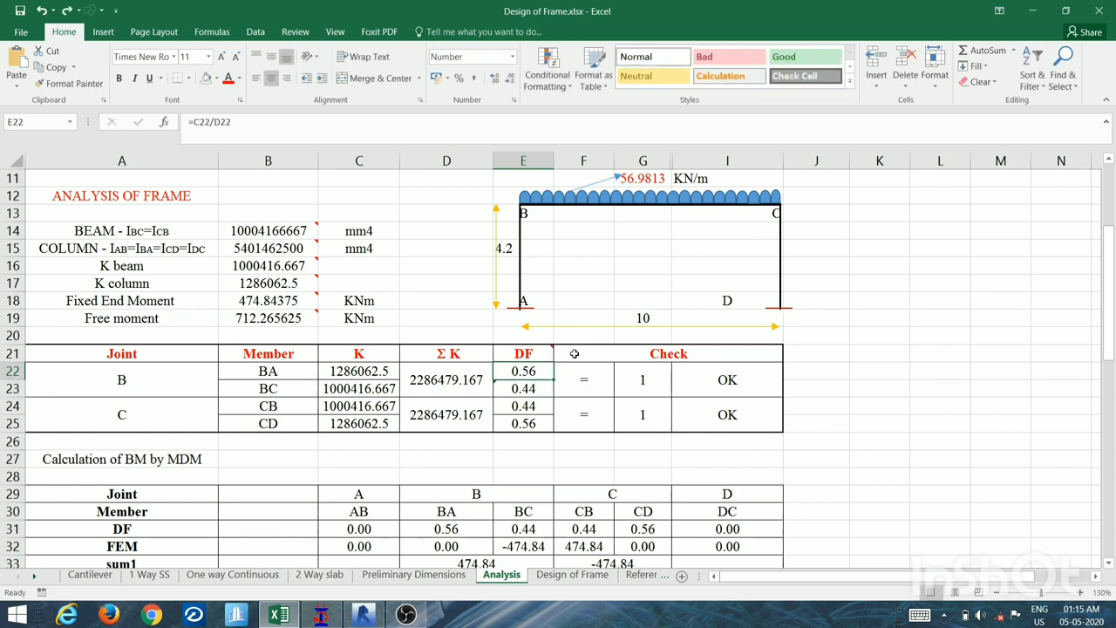
Examine the check formula for the sum of joint B's distribution factors and review joint C's row.
left_click(689, 388)
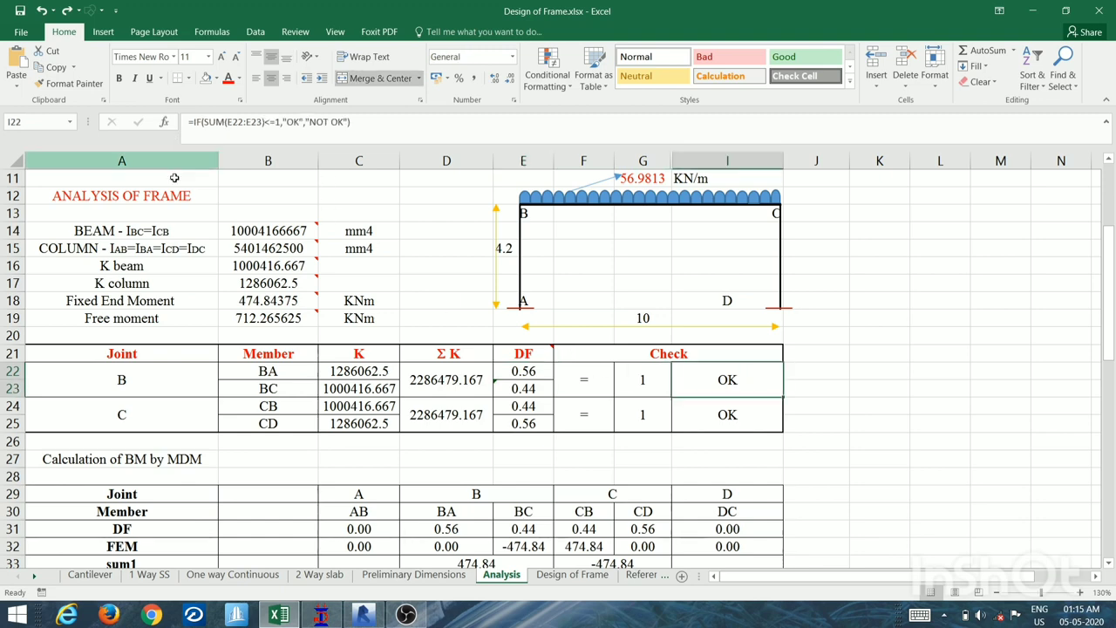
scroll(877, 449, "down", 2)
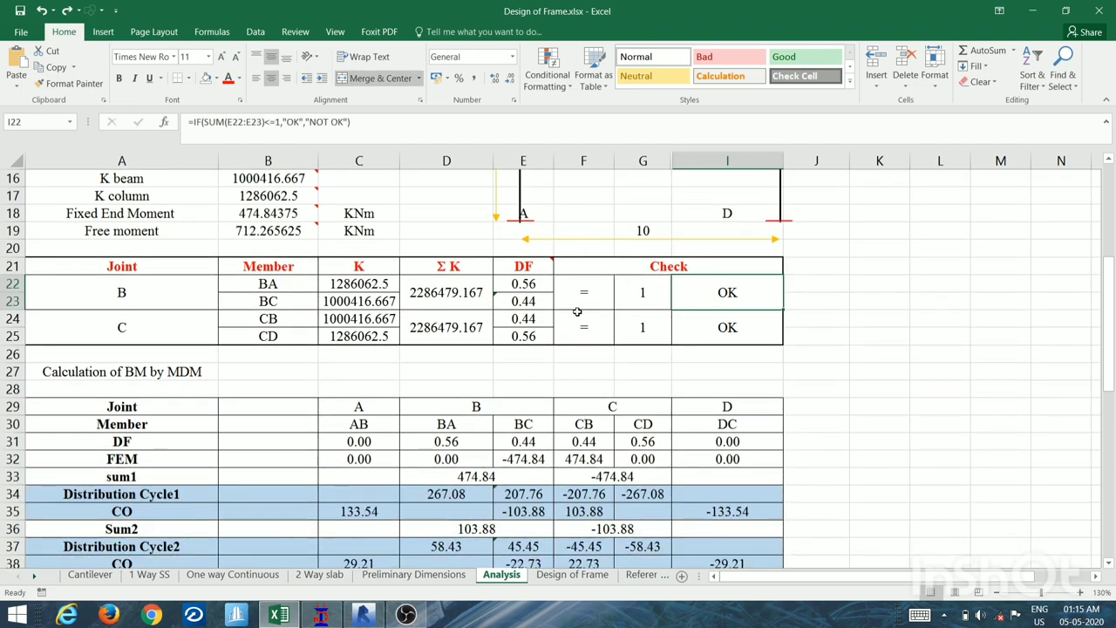
scroll(584, 305, "up", 1)
scroll(581, 314, "up", 1)
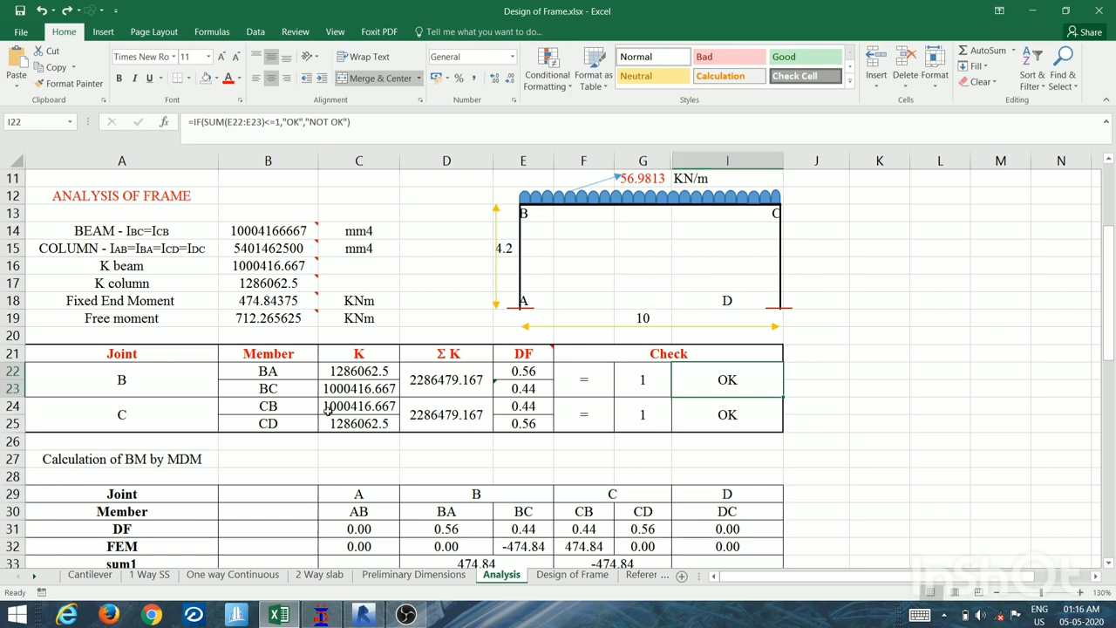
Read through the layout of the moment distribution table, from its joints and members down to the final moments.
scroll(309, 409, "down", 3)
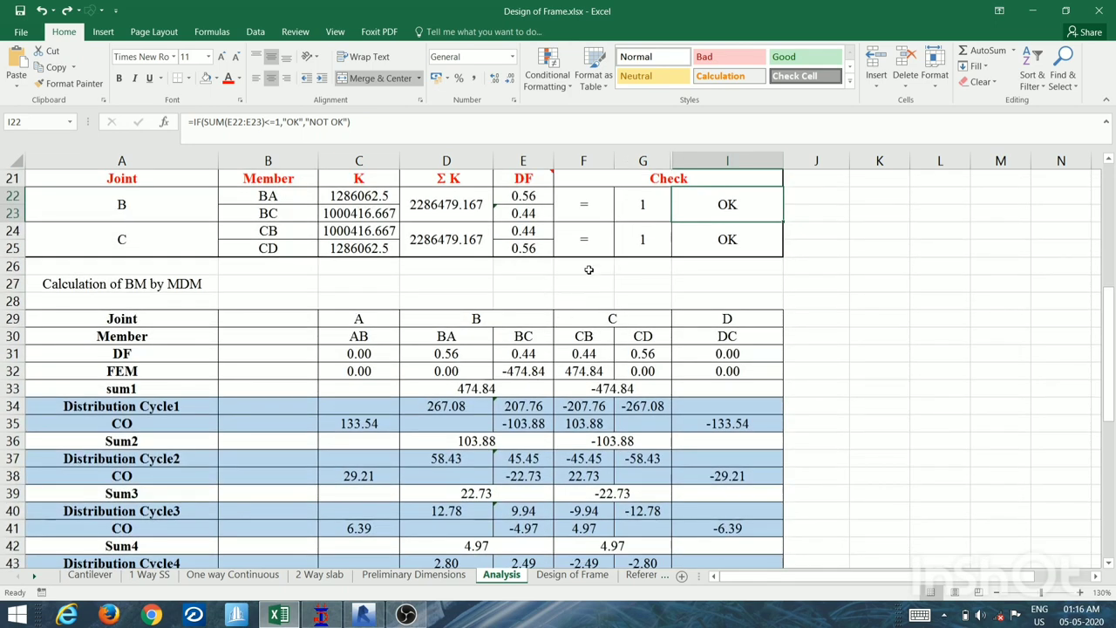
scroll(224, 323, "down", 2)
scroll(219, 286, "up", 2)
scroll(181, 344, "down", 2)
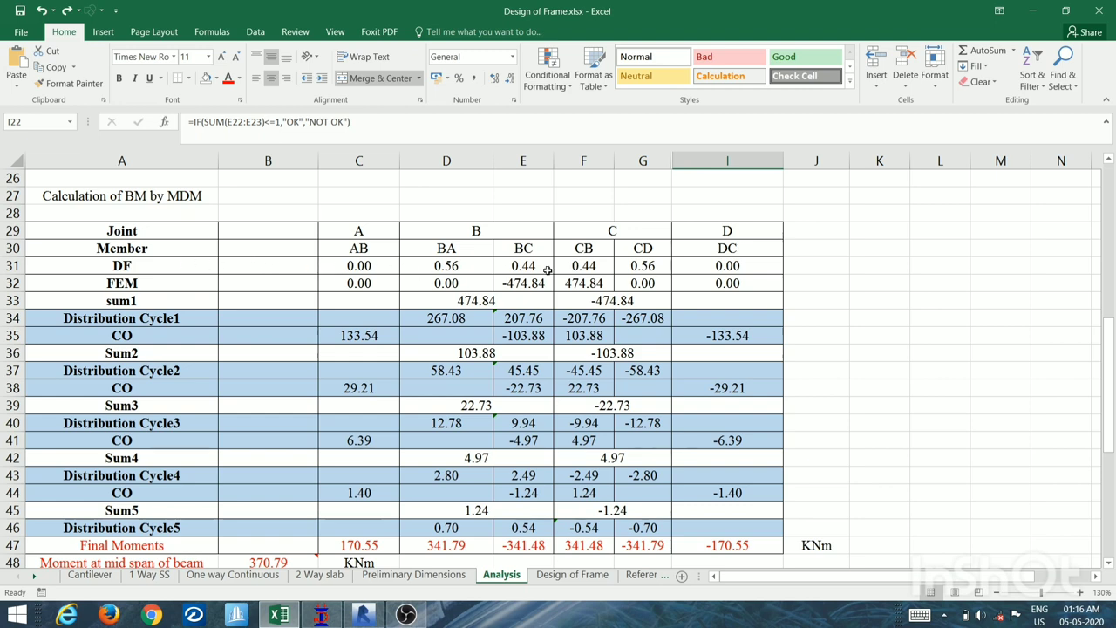
Compare member AB's distribution factor in the moment distribution table with fixed support A in the frame diagram.
left_click(358, 267)
scroll(358, 269, "up", 6)
scroll(357, 267, "up", 1)
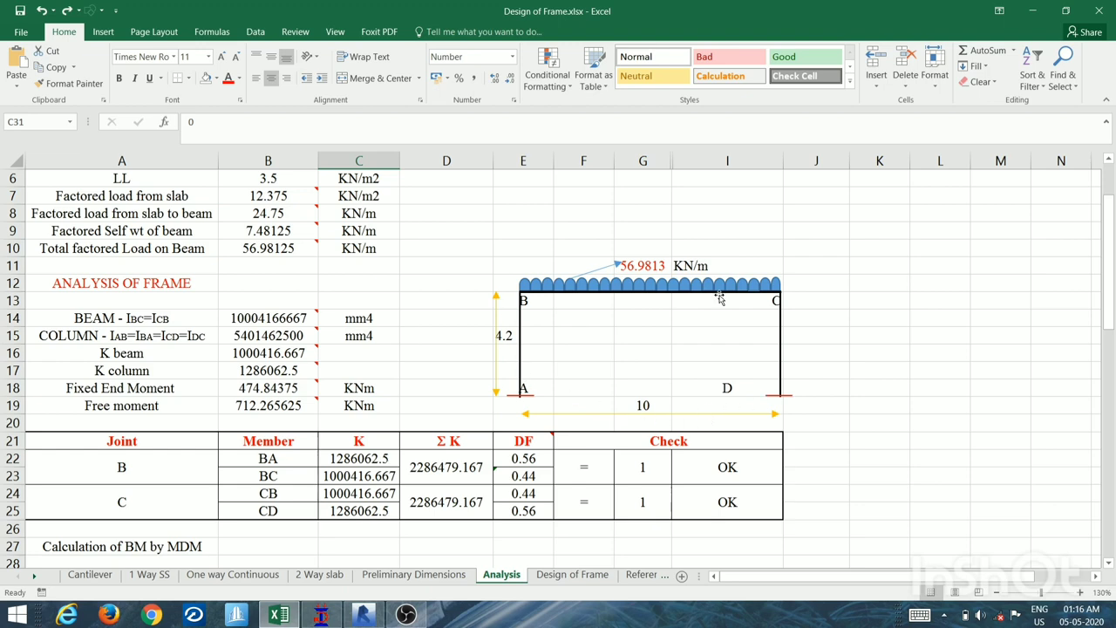
scroll(642, 381, "down", 3)
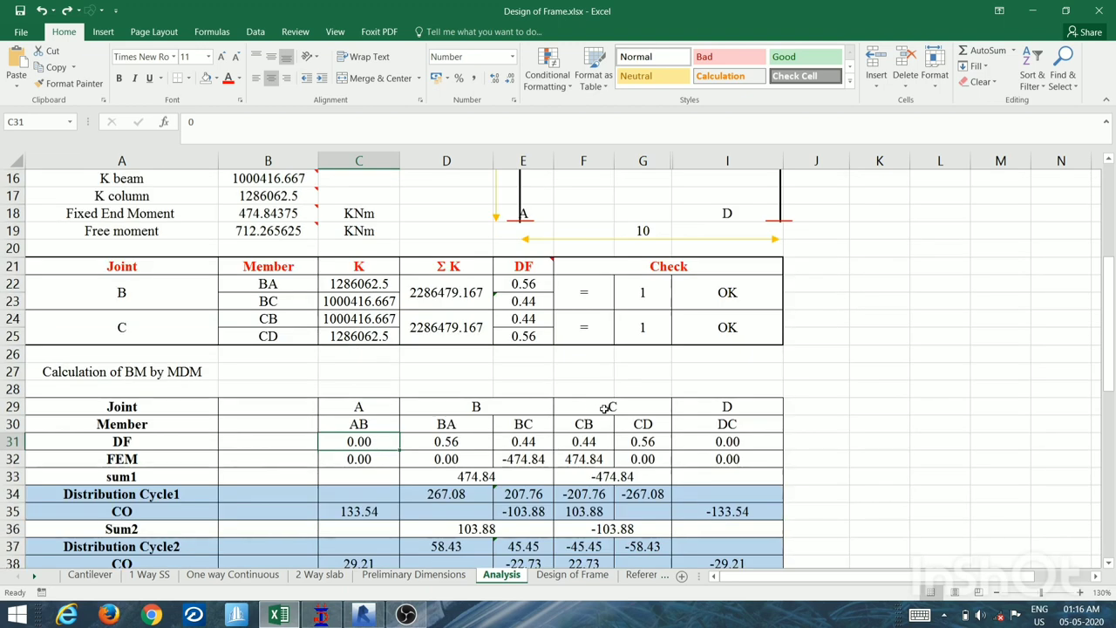
scroll(352, 367, "down", 2)
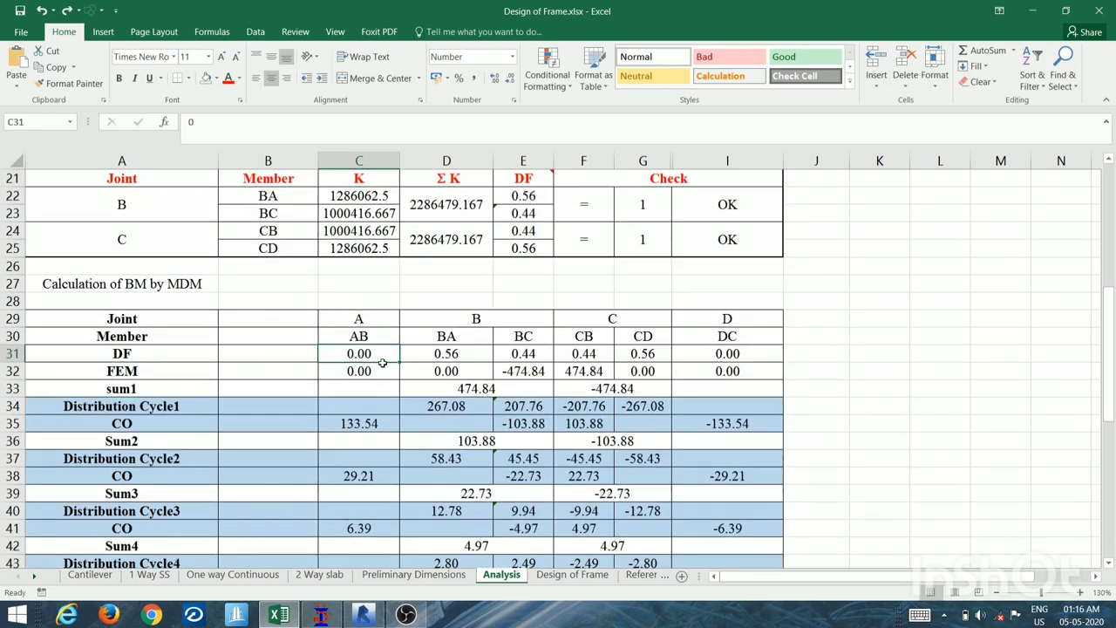
Examine the FEM row entries of columns AB and DC and of beam ends BC and CB.
left_click(753, 367)
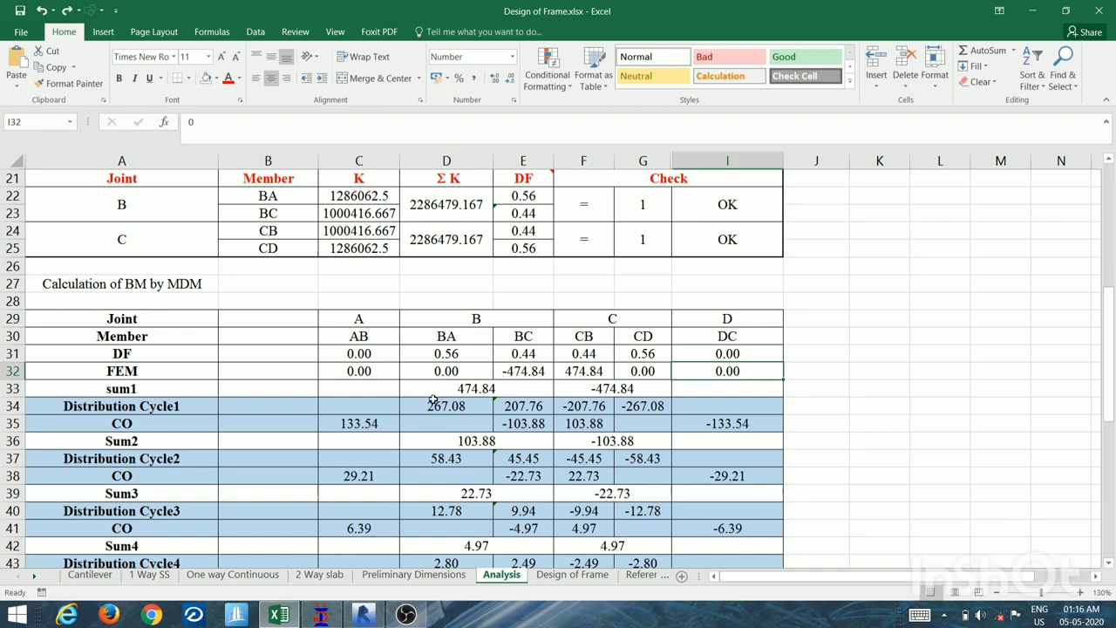
left_click(392, 373)
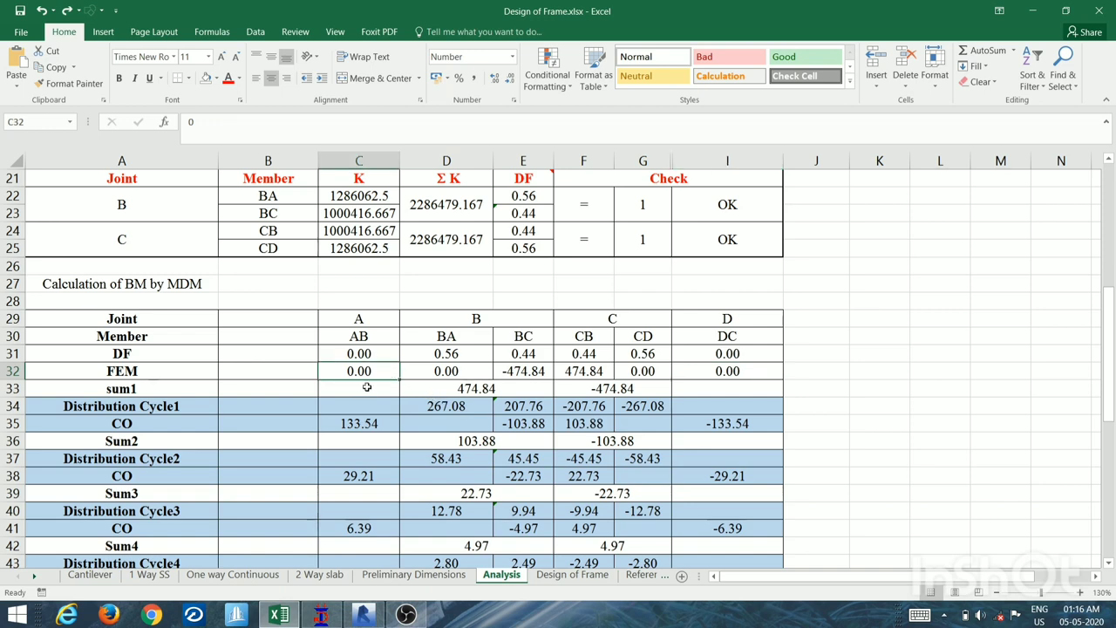
left_click(525, 377)
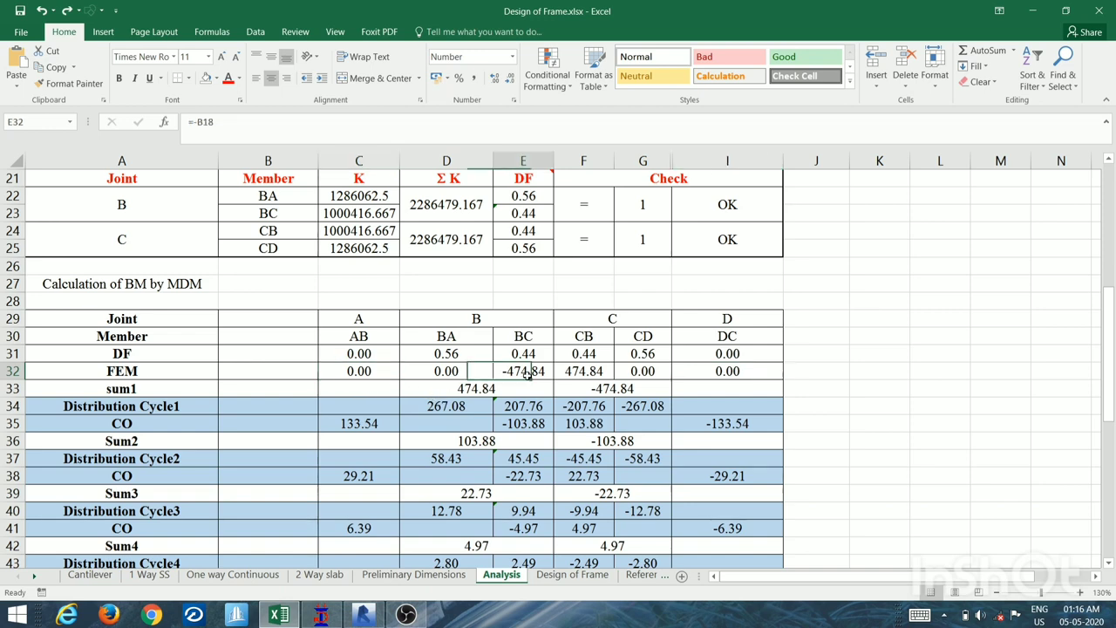
left_click(582, 371)
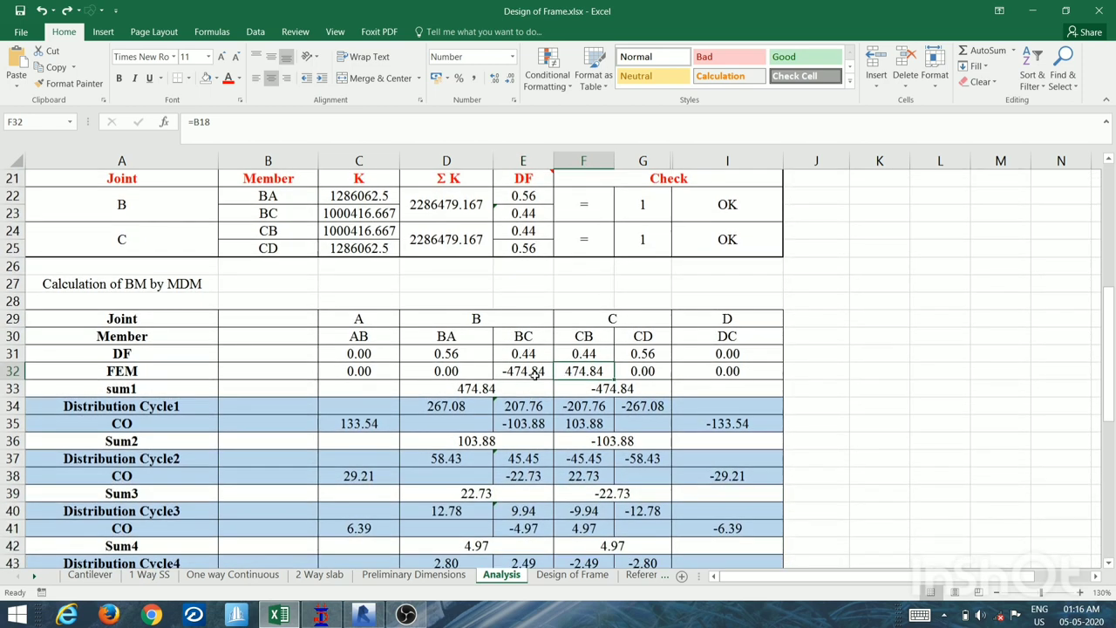
Relate the signs of the fixed end moments at BC and CB to the loaded beam in the frame diagram.
scroll(534, 377, "up", 1)
scroll(534, 376, "up", 4)
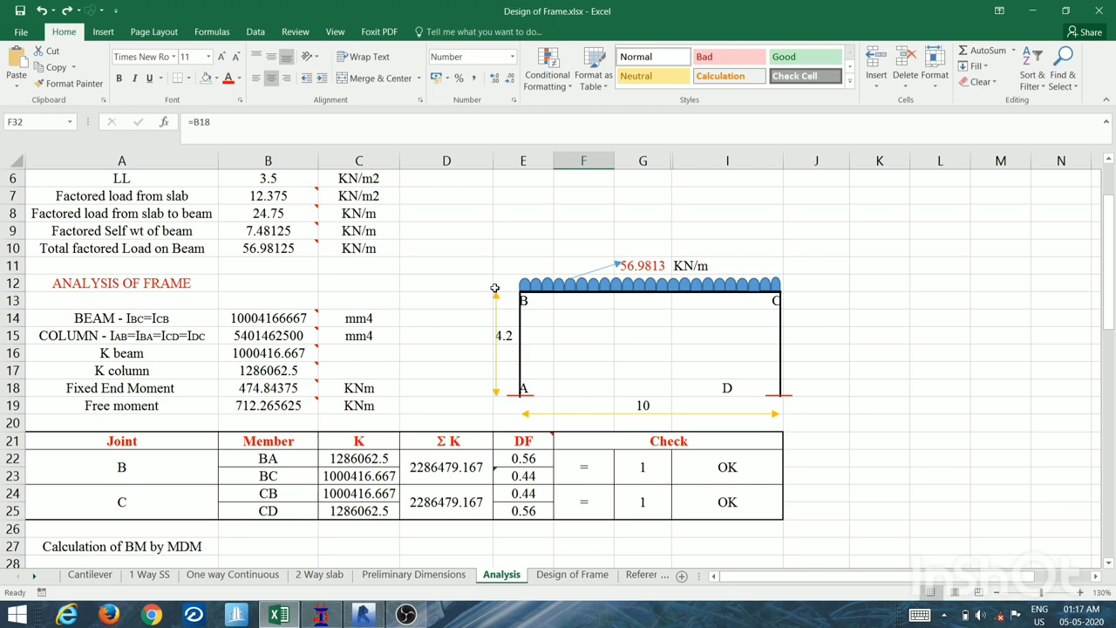
scroll(523, 251, "down", 3)
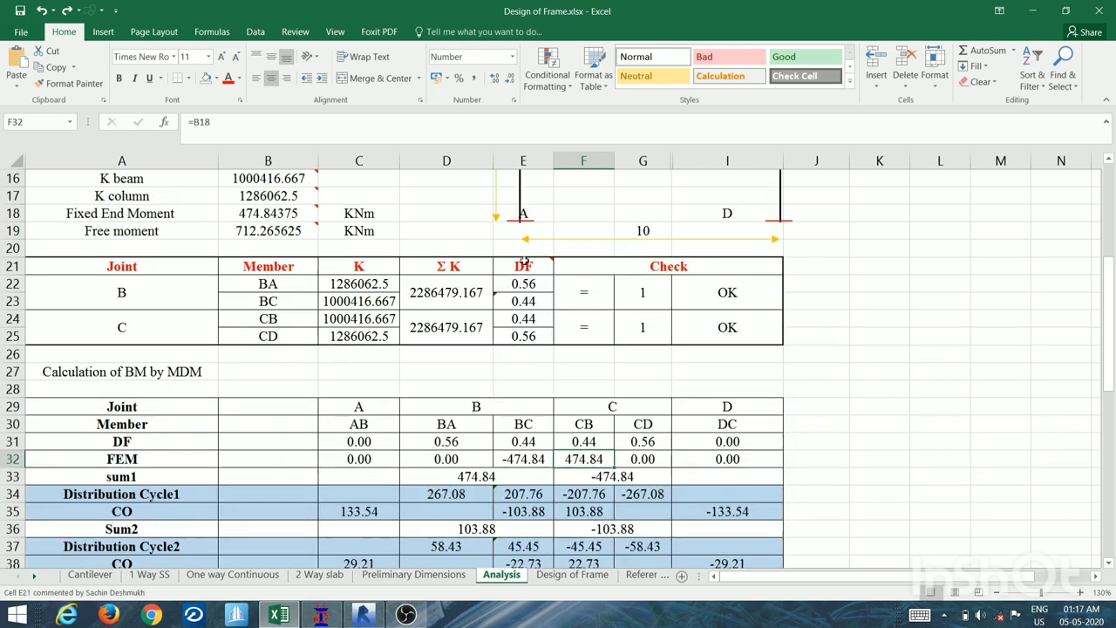
left_click(519, 463)
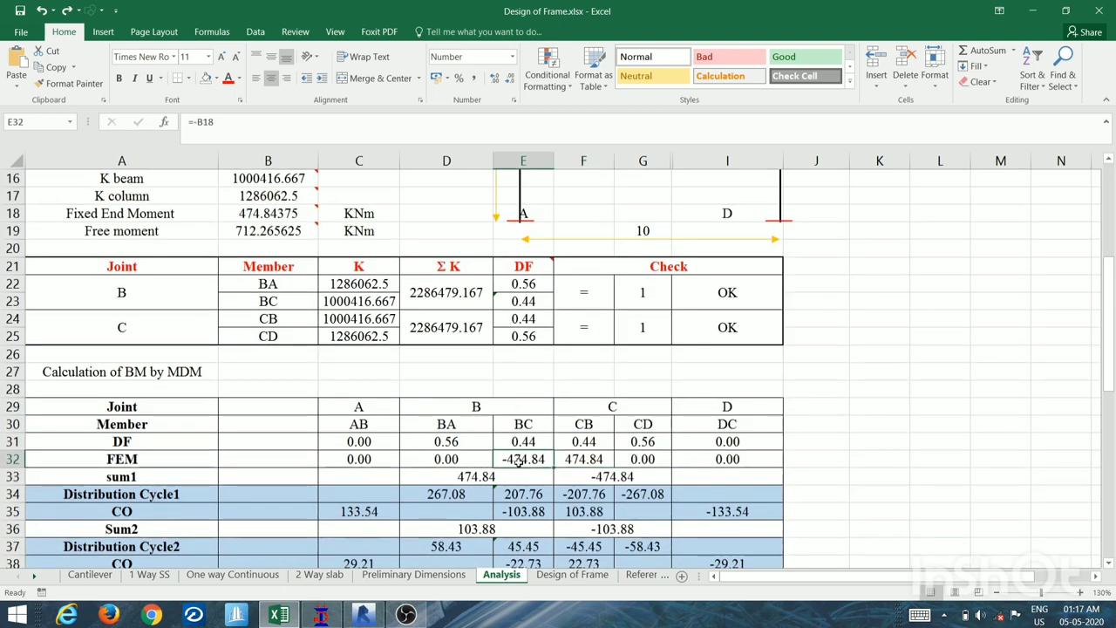
scroll(576, 367, "up", 2)
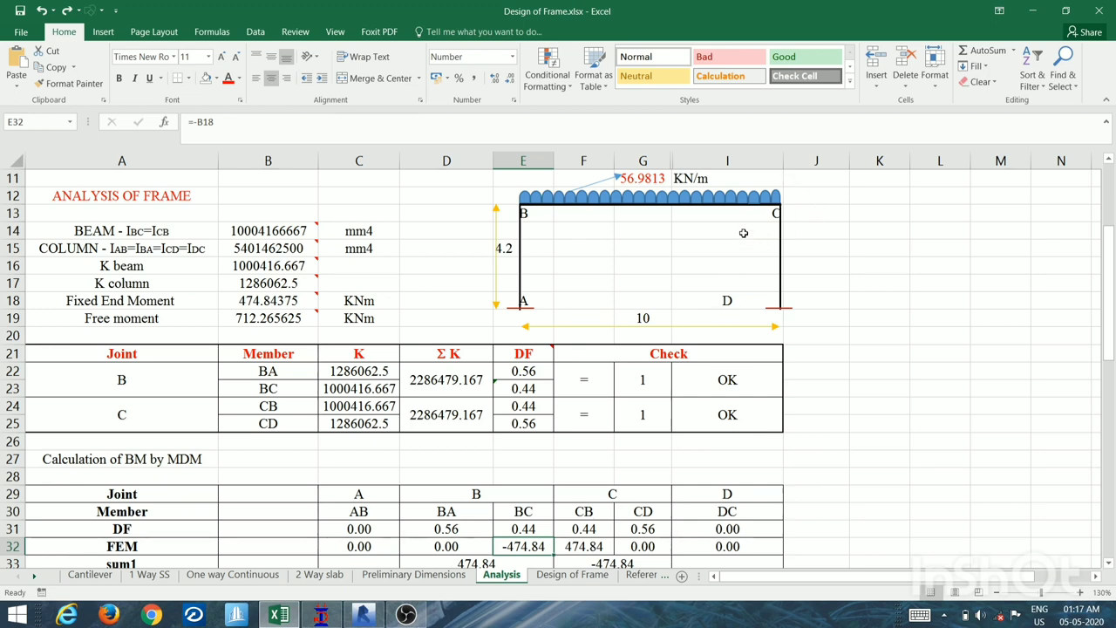
scroll(743, 235, "down", 4)
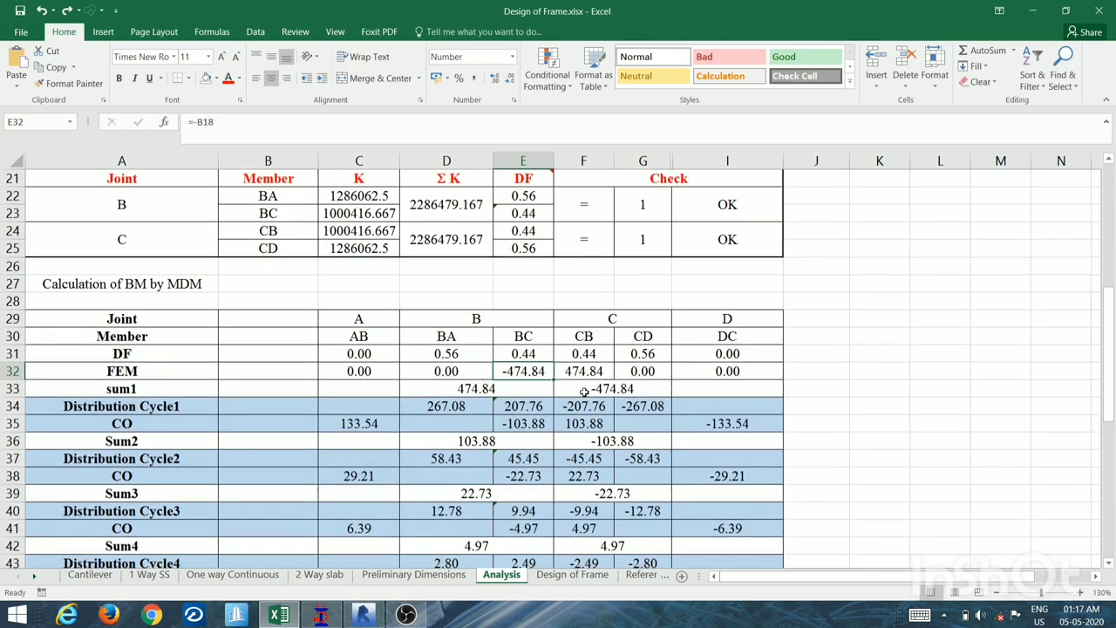
left_click(593, 373)
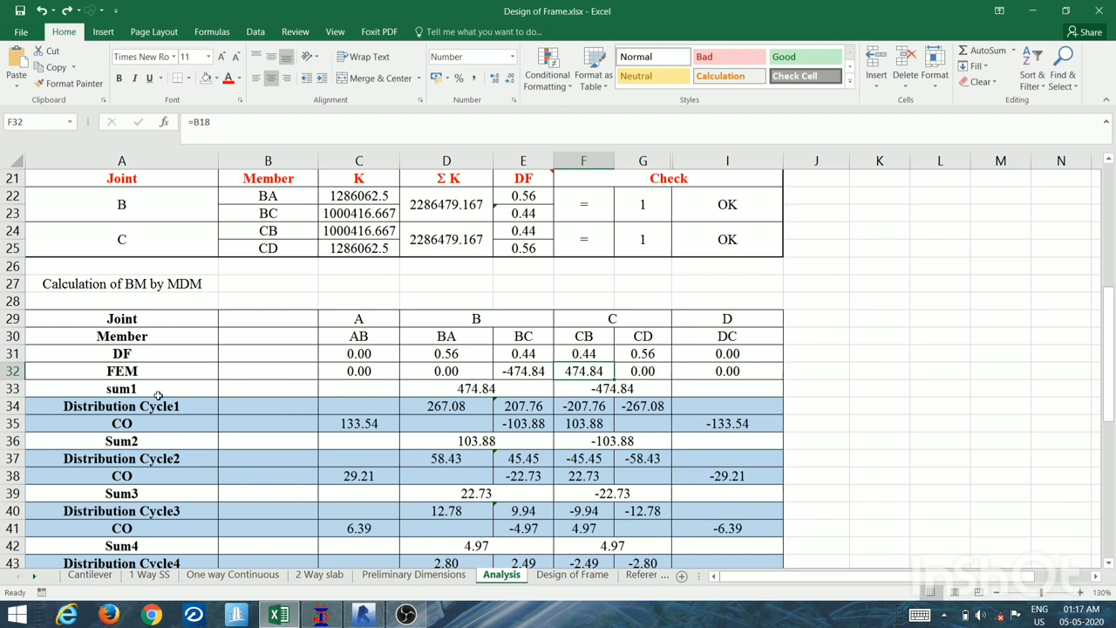
Trace the sum1 formulas of joints B and C back to their fixed end moments.
left_click(451, 390)
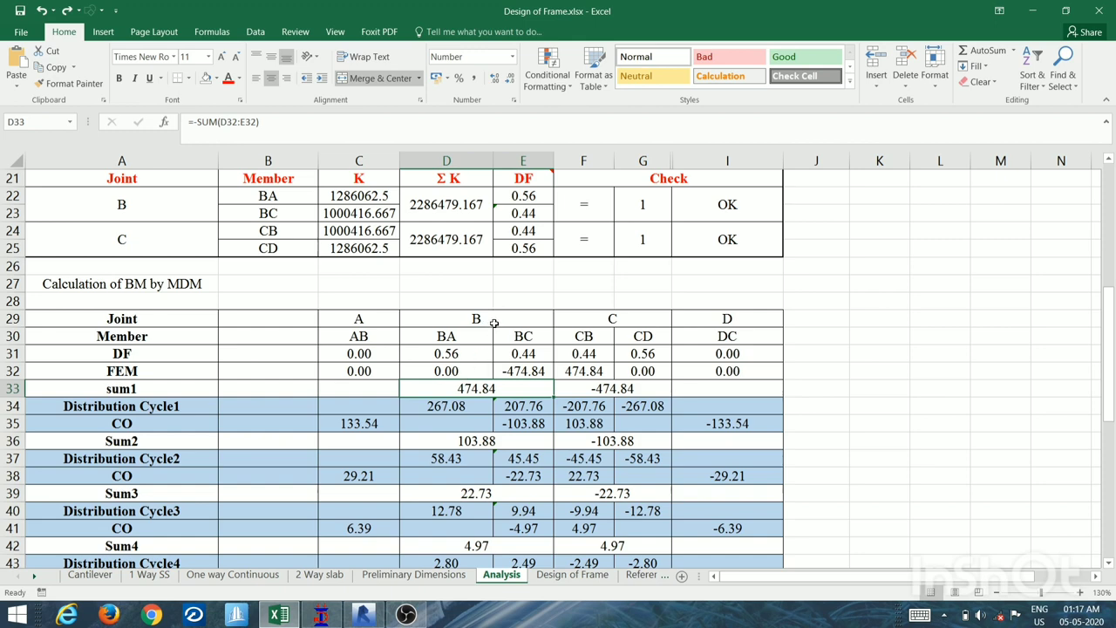
left_click_drag(523, 373, 471, 373)
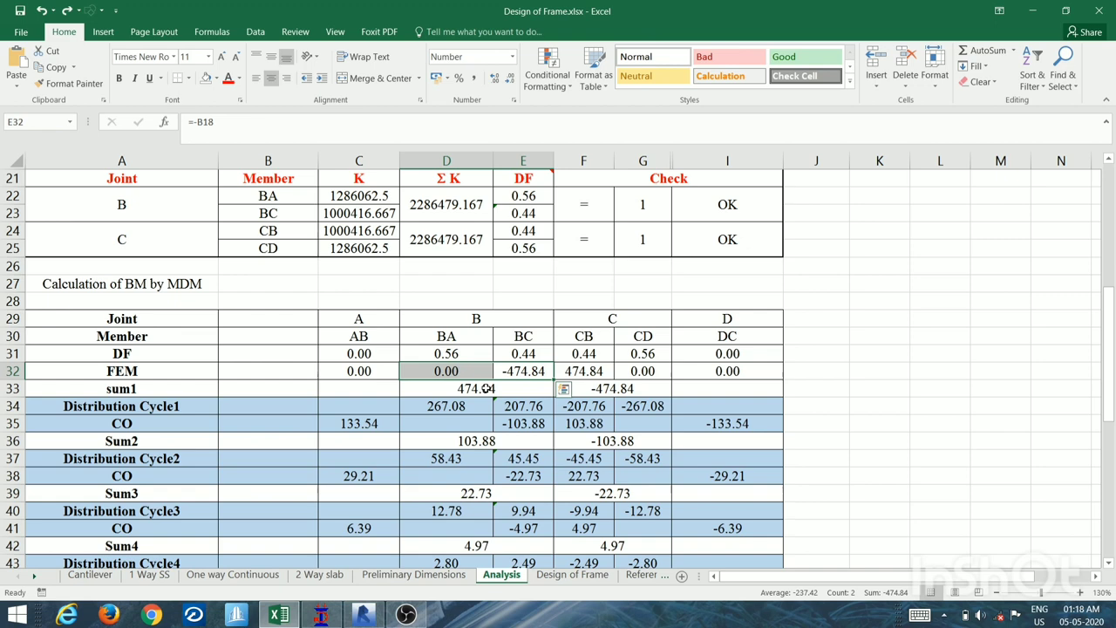
left_click(610, 390)
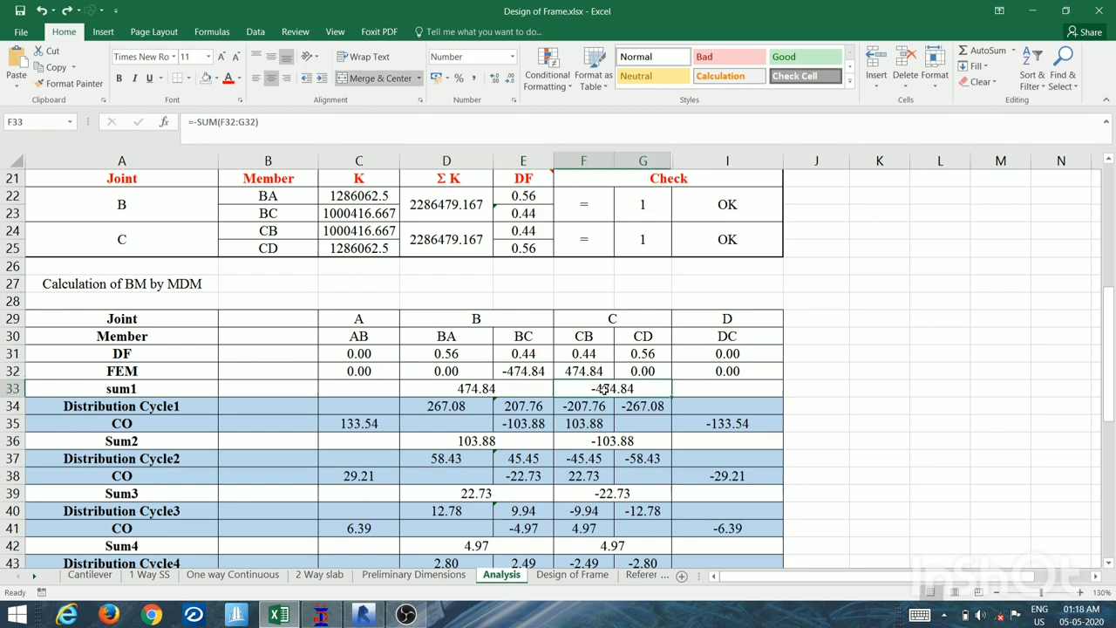
Examine how Distribution Cycle1 multiplies joint B's sum1 by the distribution factors of members BA and BC.
scroll(607, 397, "down", 2)
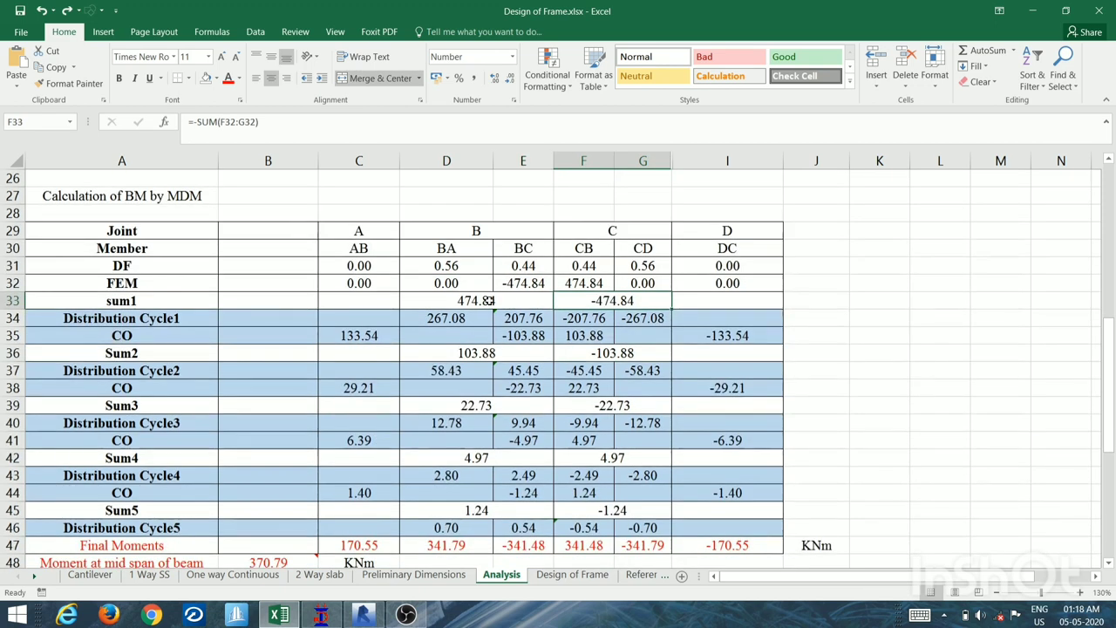
left_click(506, 301)
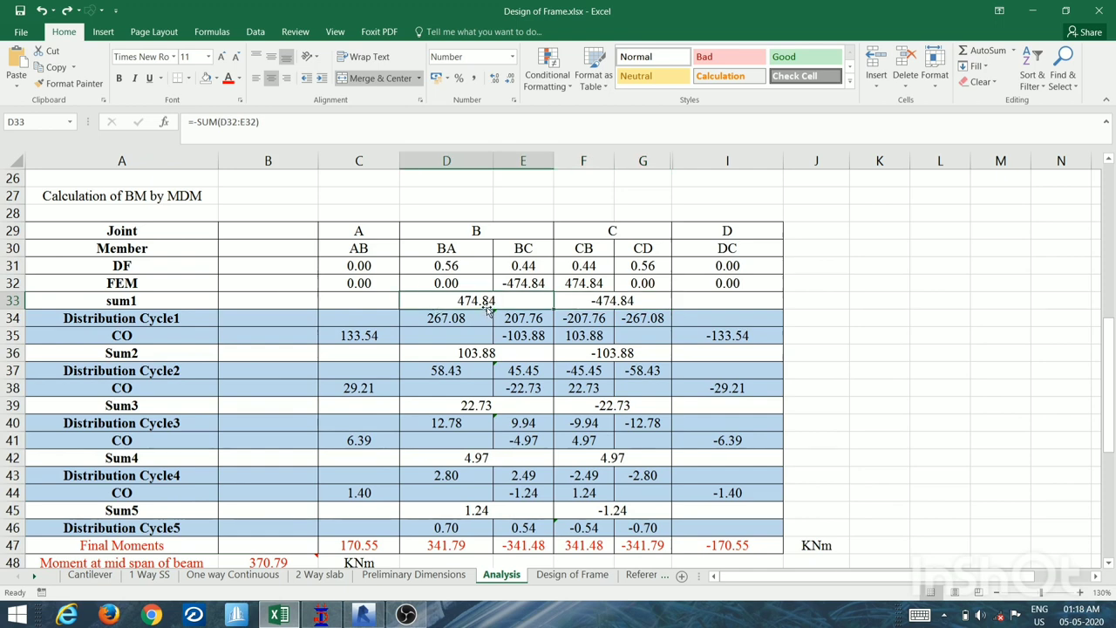
left_click(468, 321)
key("Right")
left_click(471, 300)
left_click(457, 265)
left_click(456, 319)
left_click(493, 298)
left_click(531, 319)
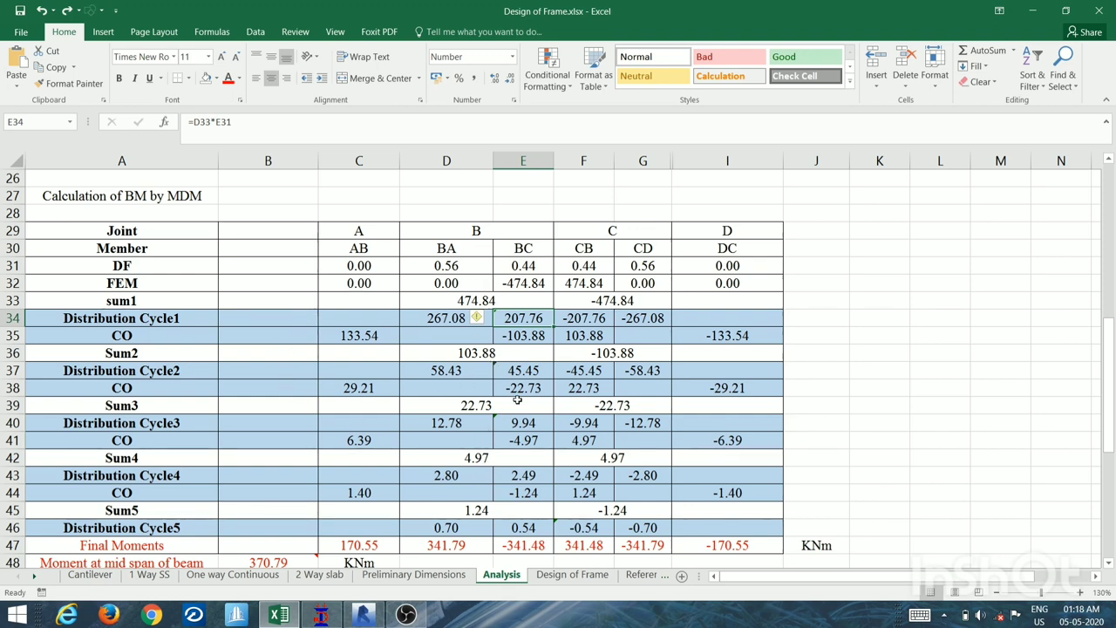
Follow the remaining distribution cycles and inspect member BA's Distribution Cycle5 formula.
scroll(492, 375, "down", 2)
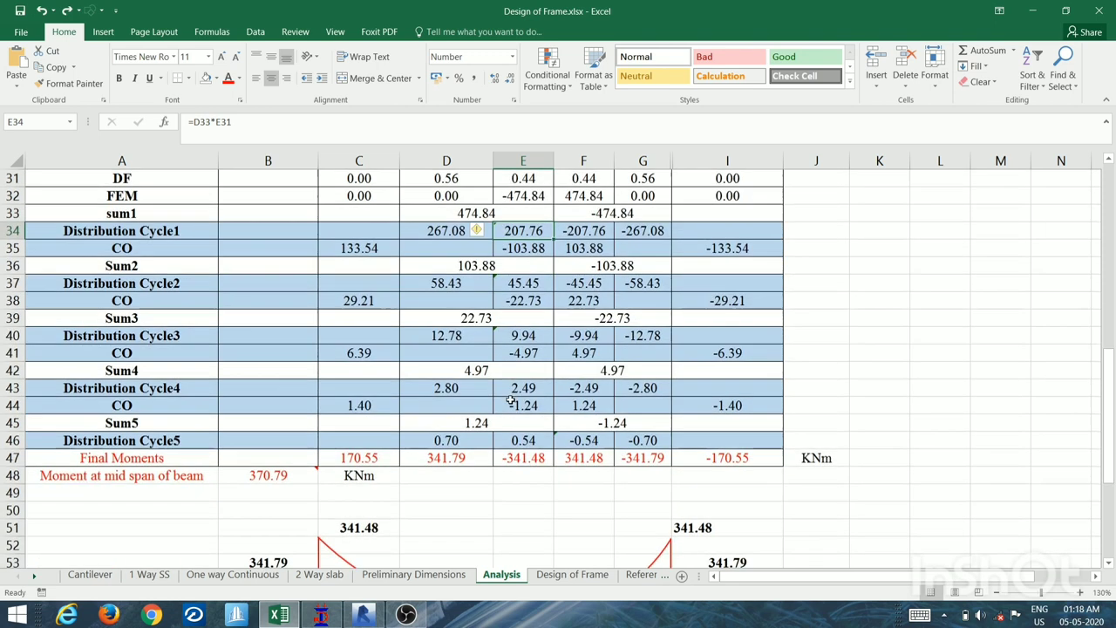
left_click(453, 443)
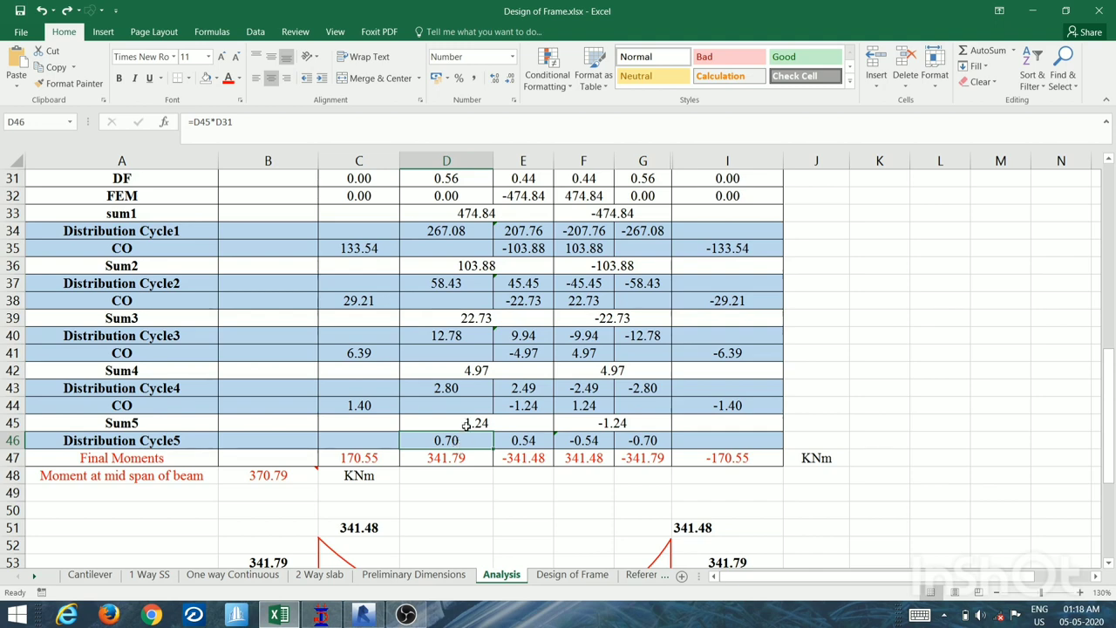
scroll(467, 432, "up", 2)
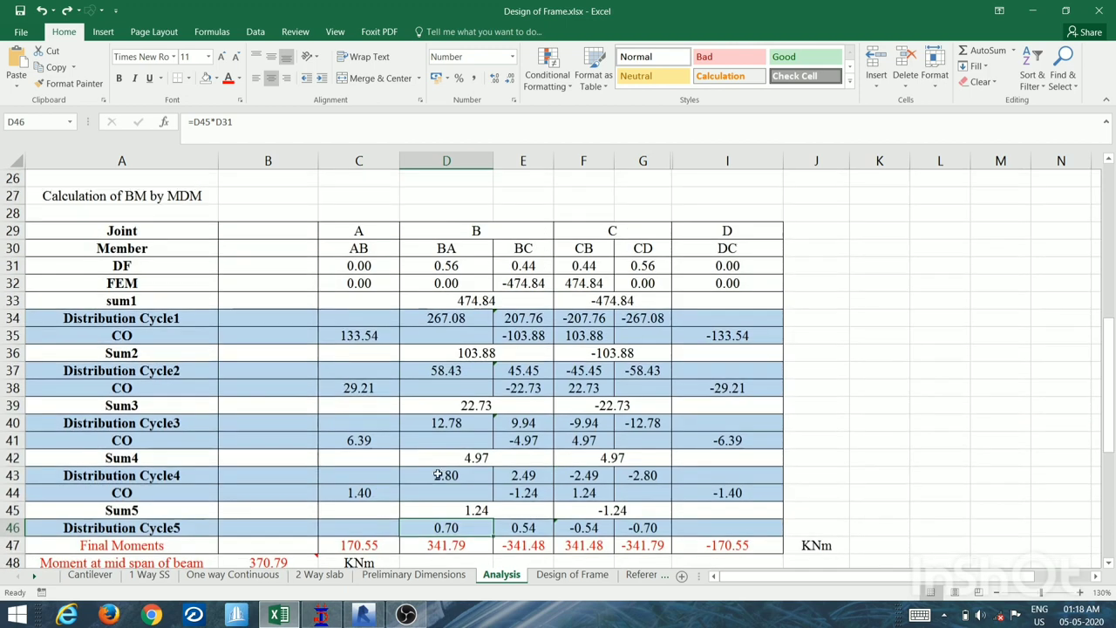
scroll(175, 442, "down", 2)
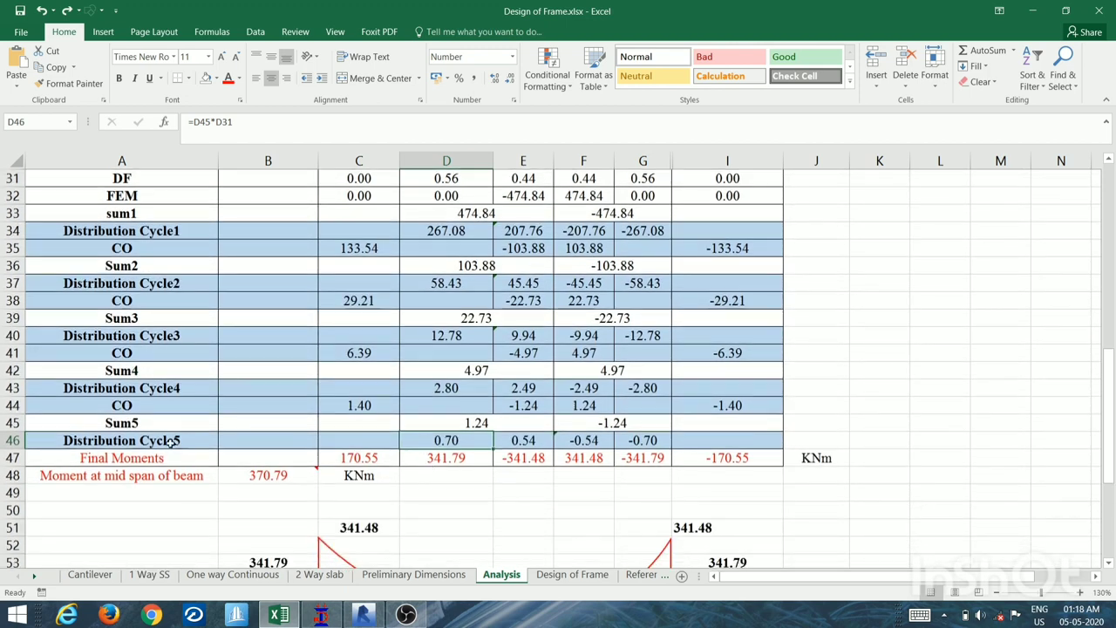
Trace member AB's carry-over moments from each cycle to its final moment formula.
left_click(375, 252)
left_click(371, 300)
left_click(373, 350)
left_click(372, 404)
left_click(361, 472)
left_click(361, 461)
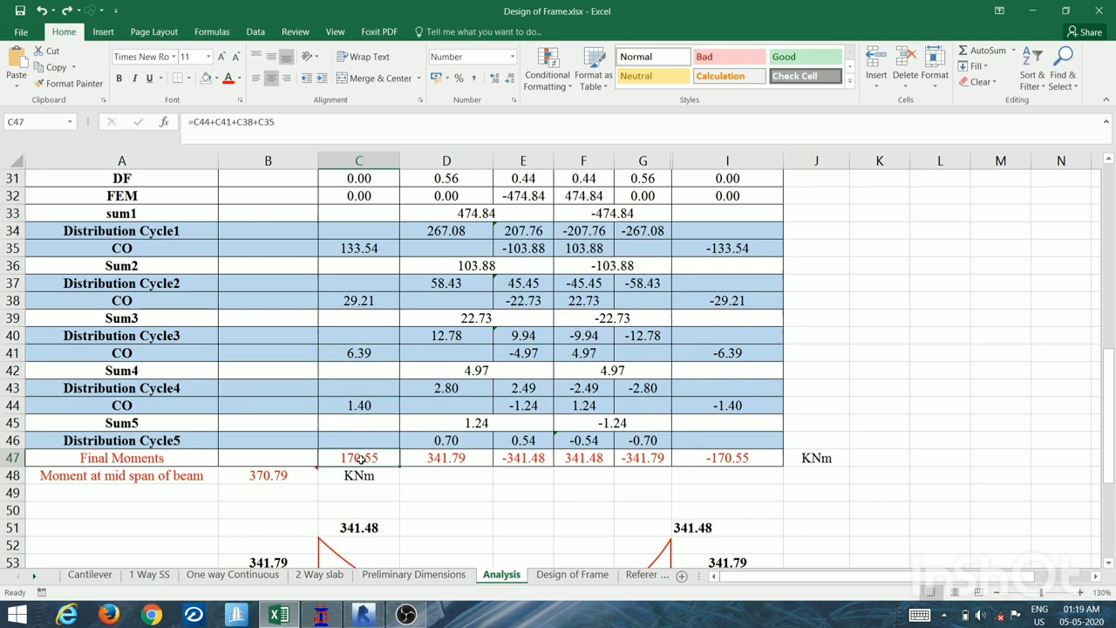
Inspect member BA's distributed moments in Distribution Cycle1 through Distribution Cycle4 that make up its final moment.
left_click(452, 233)
left_click(445, 284)
left_click(449, 331)
left_click(446, 388)
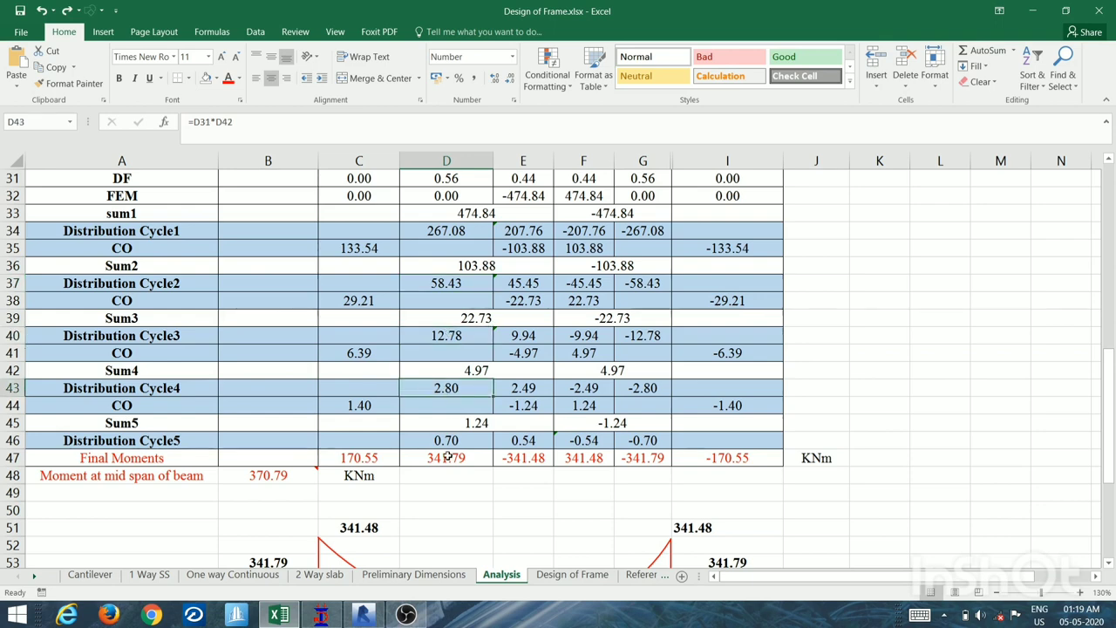
Select the Sum2 row across the moment distribution table and view the final moments and bending moment diagram.
scroll(447, 456, "up", 2)
left_click_drag(144, 356, 680, 353)
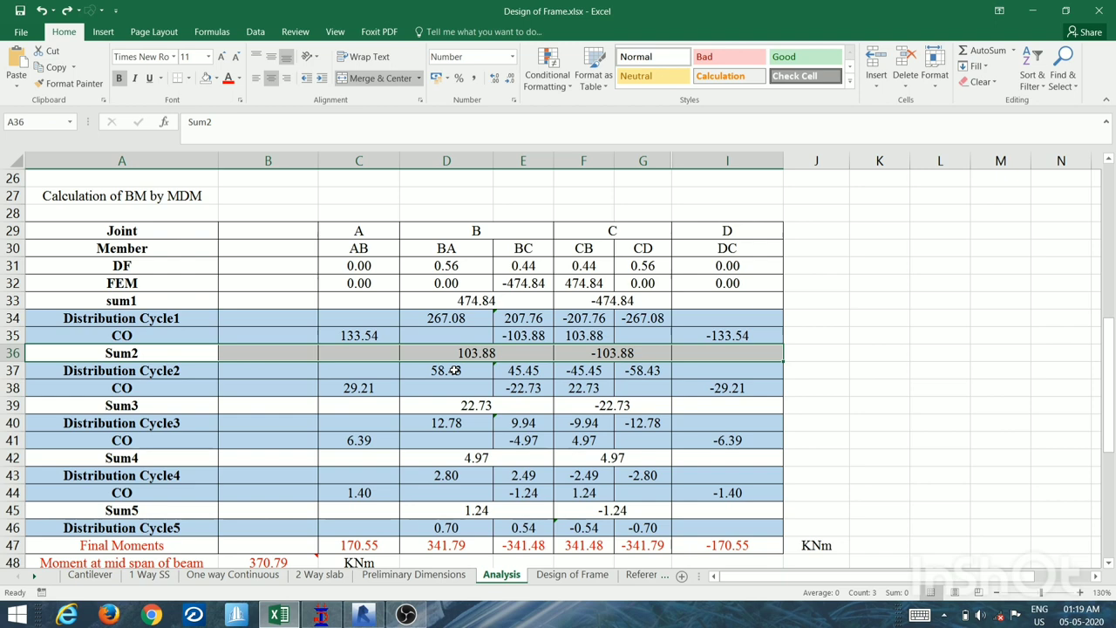
scroll(454, 370, "down", 3)
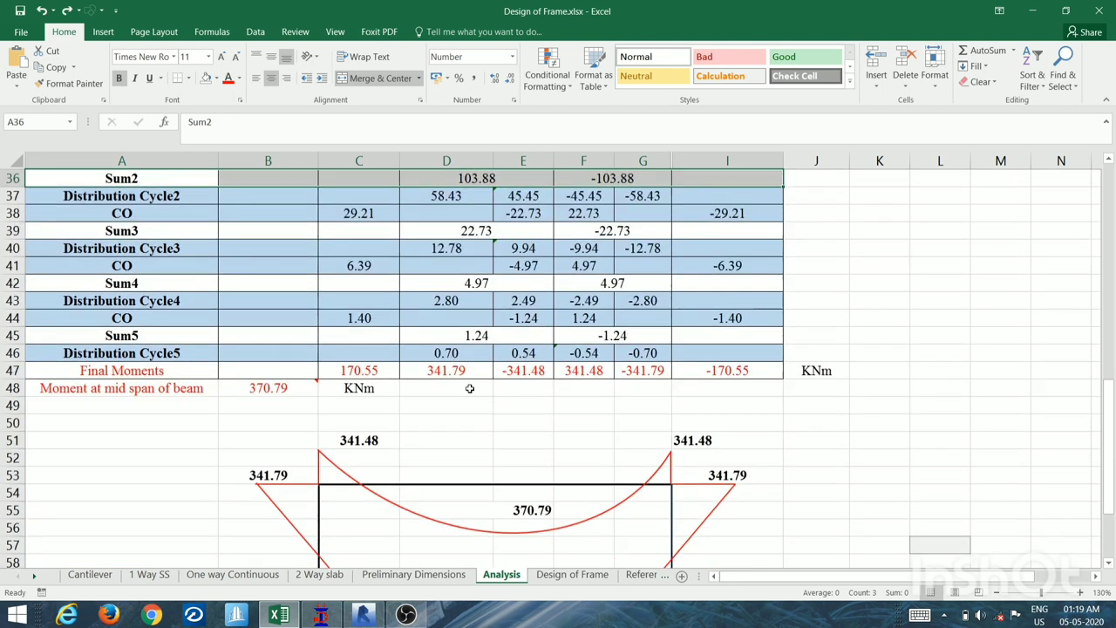
Inspect the formula for the beam's mid-span moment and the Free moment formula it refers to.
left_click(271, 392)
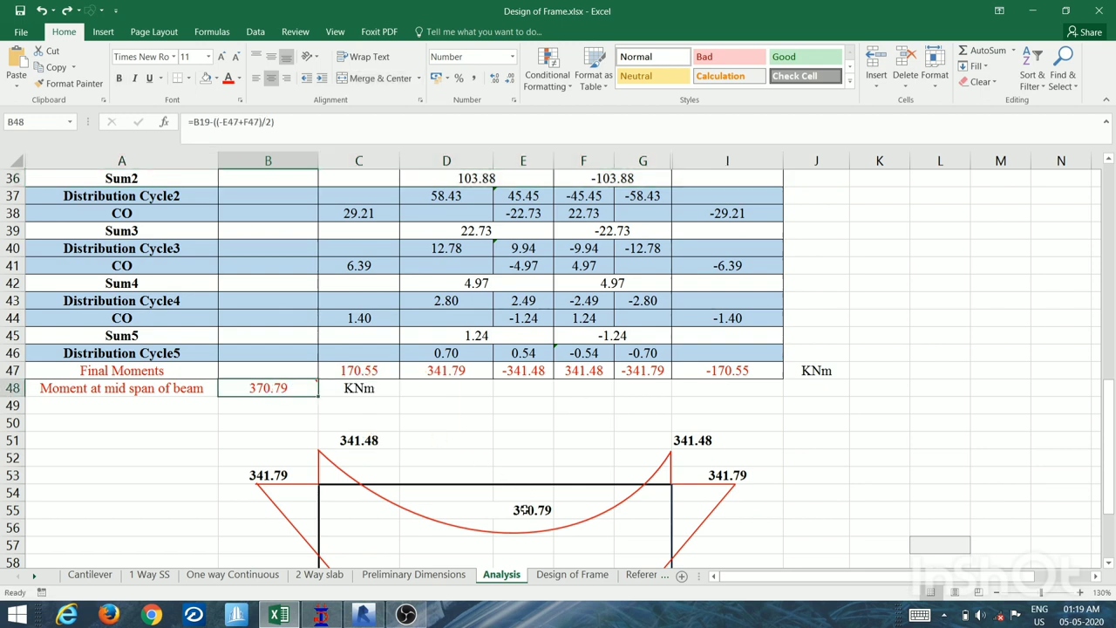
mouse_move(272, 390)
scroll(332, 437, "up", 7)
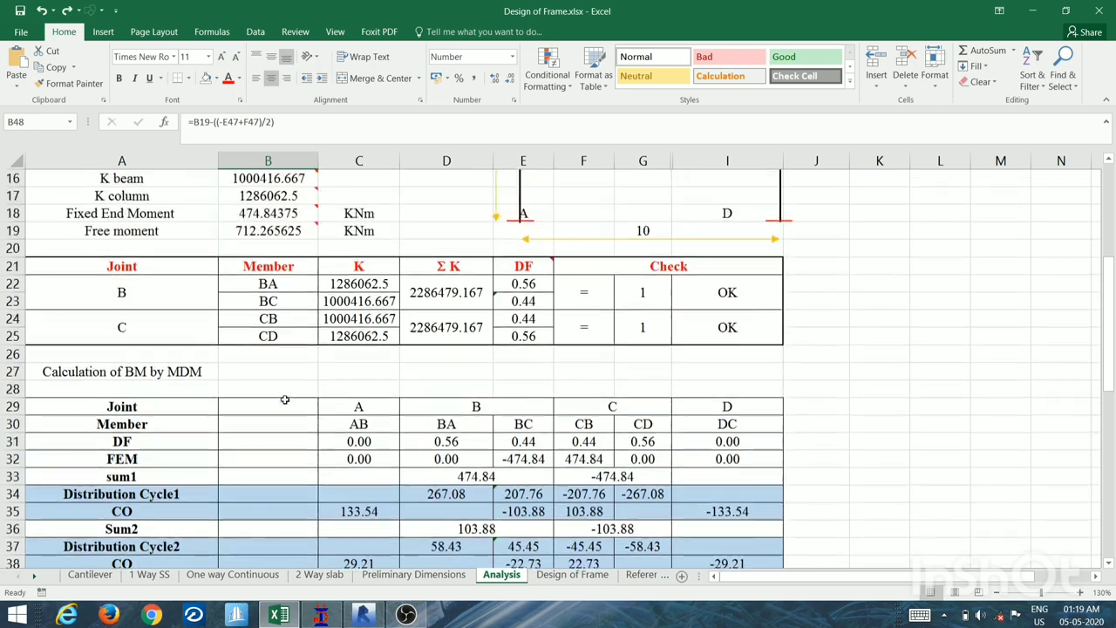
scroll(281, 394, "up", 1)
left_click(268, 318)
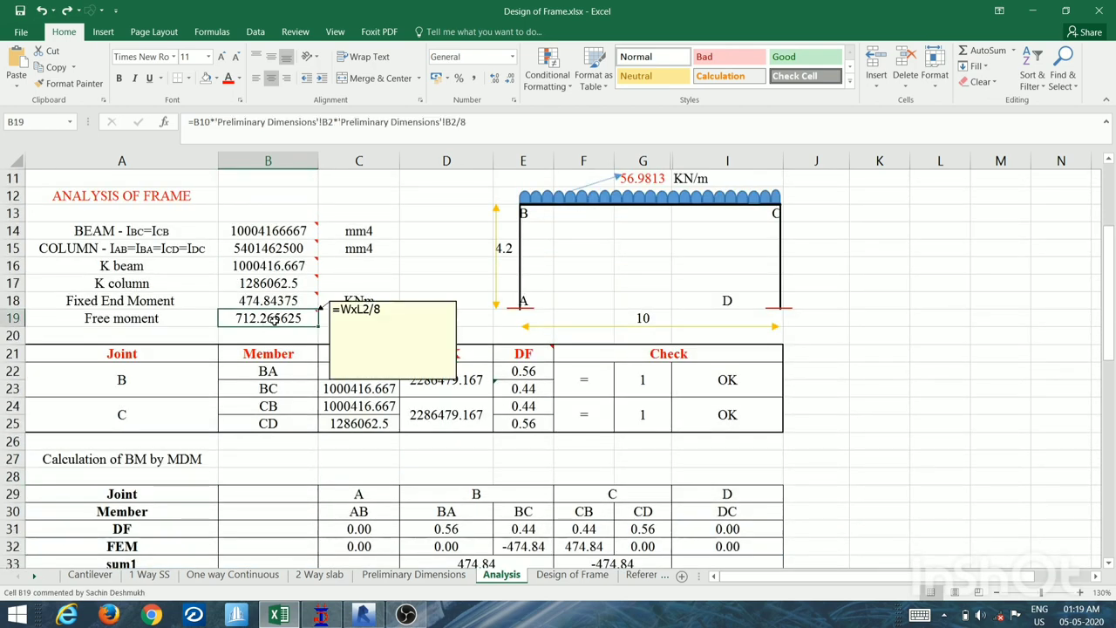
Compare the two beam-end moment labels on the final bending moment diagram with their source cells, and view the whole diagram.
scroll(357, 440, "down", 8)
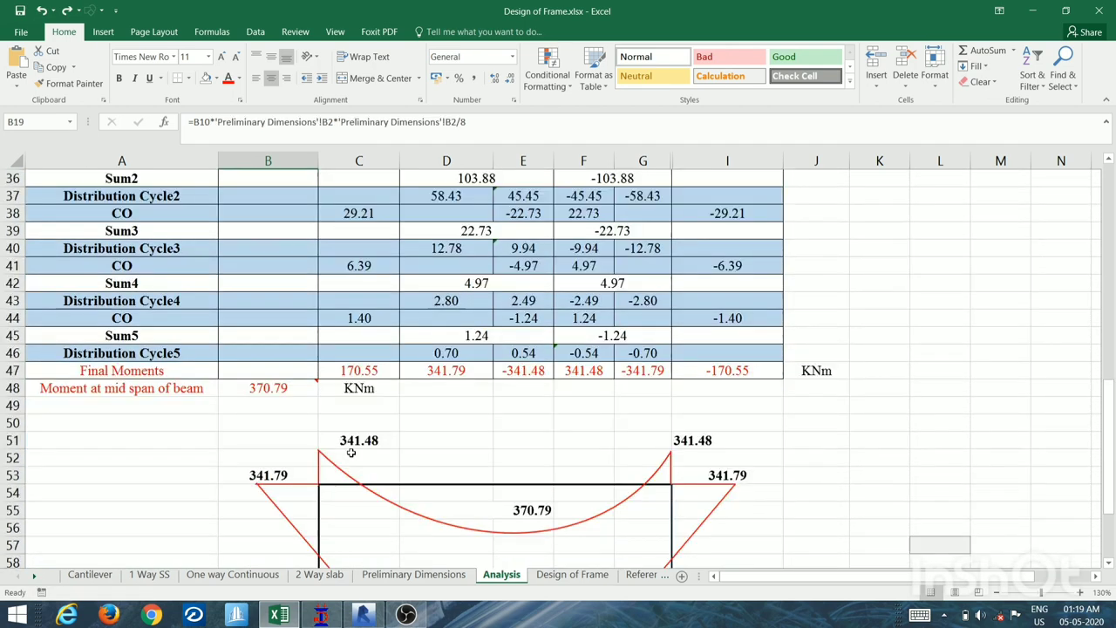
left_click(371, 440)
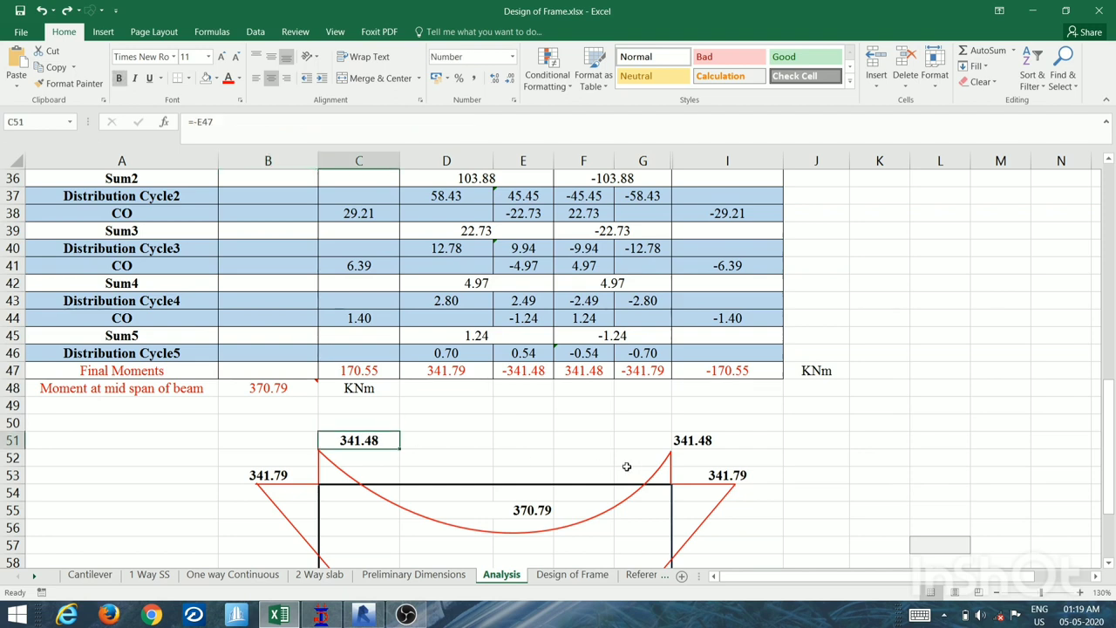
left_click(684, 448)
left_click(384, 449)
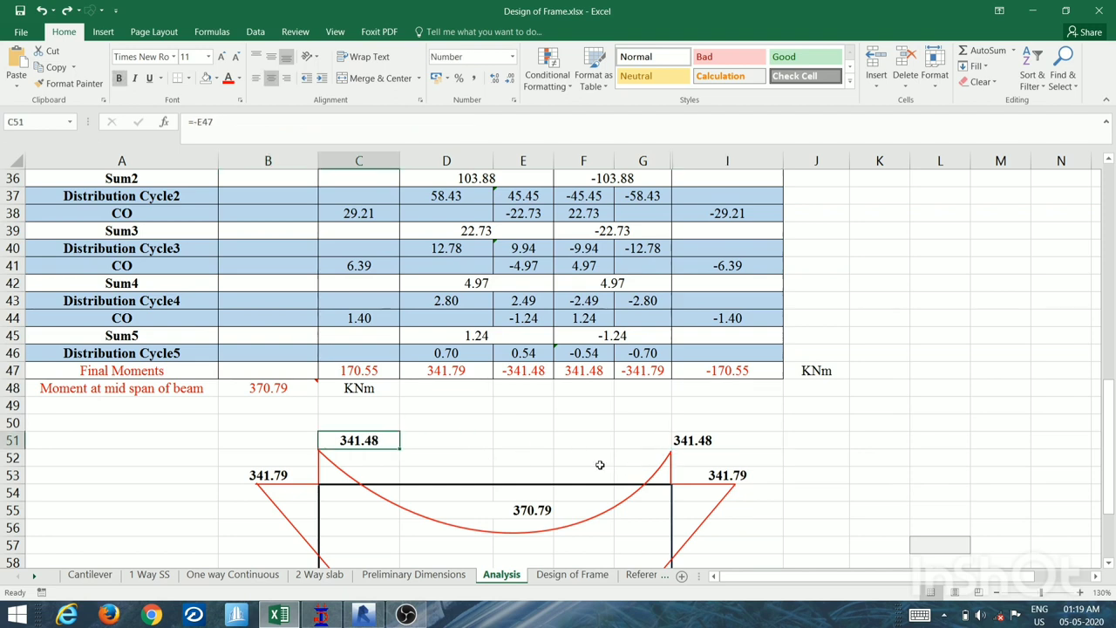
left_click(692, 449)
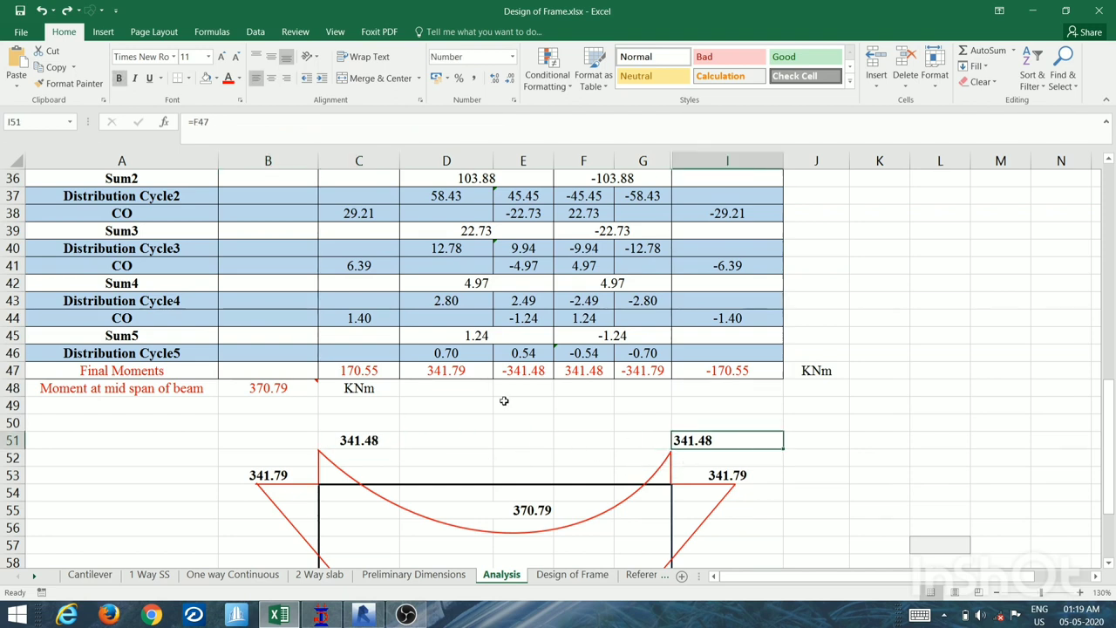
left_click(382, 441)
left_click(698, 440)
left_click(361, 443)
left_click(689, 442)
scroll(441, 370, "down", 2)
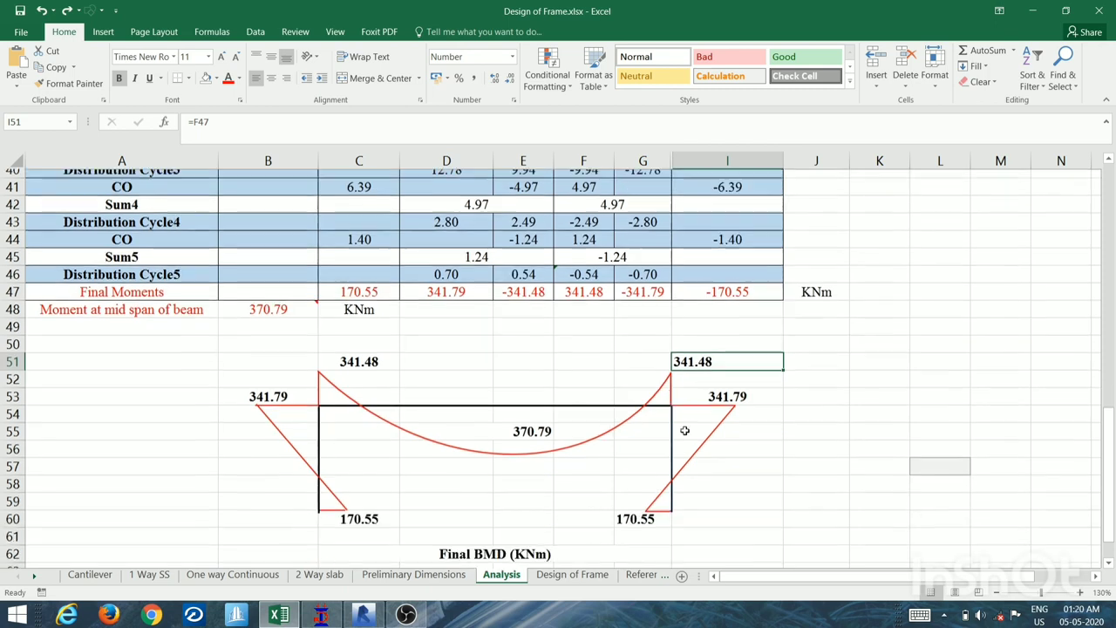
scroll(560, 414, "down", 2)
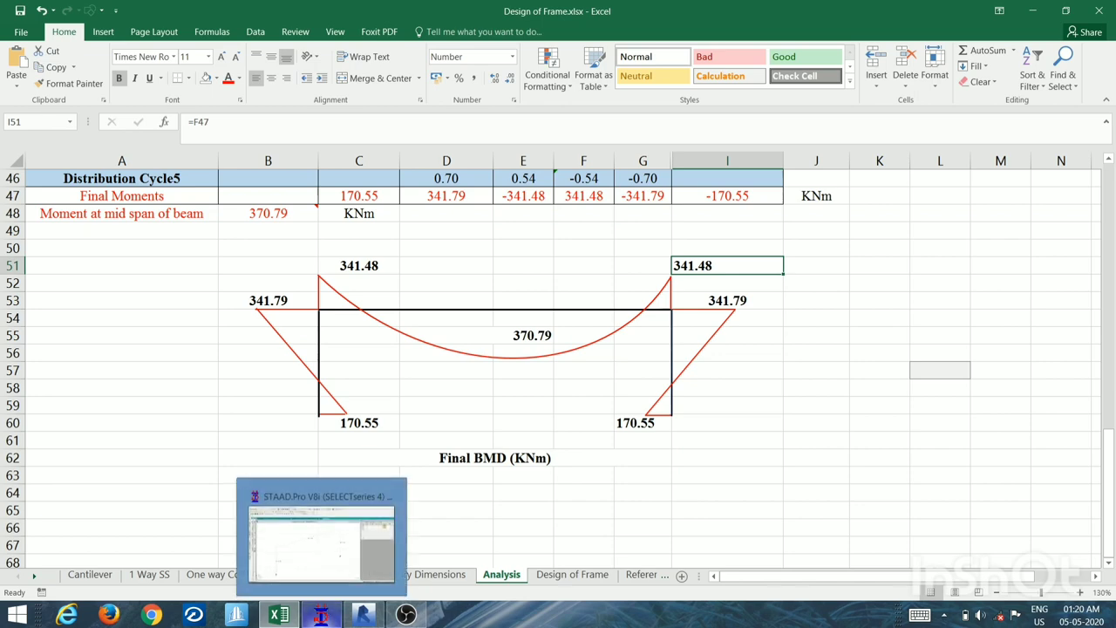
Switch to STAAD.Pro and accept the auto save of the Analysis of Frame model, overwriting the existing file.
left_click(321, 615)
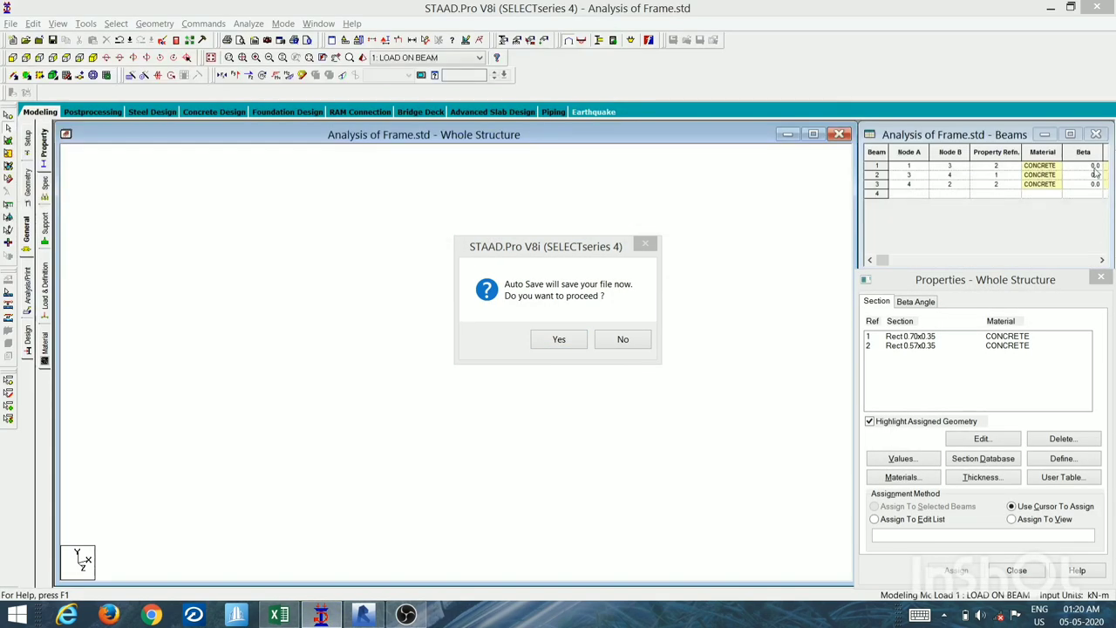
left_click(559, 339)
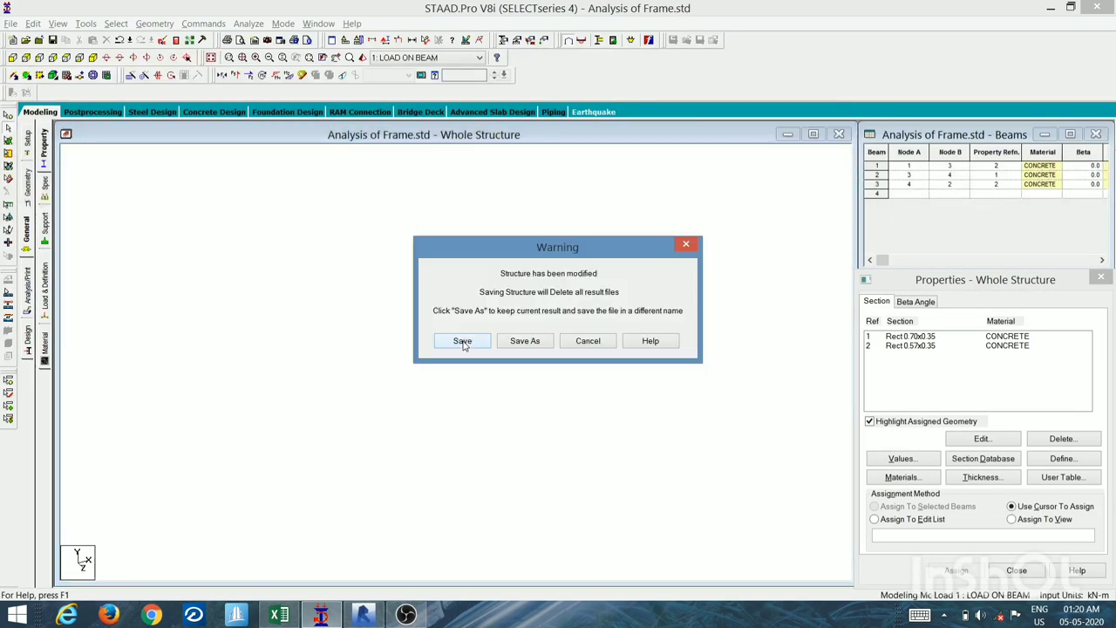
key("Return")
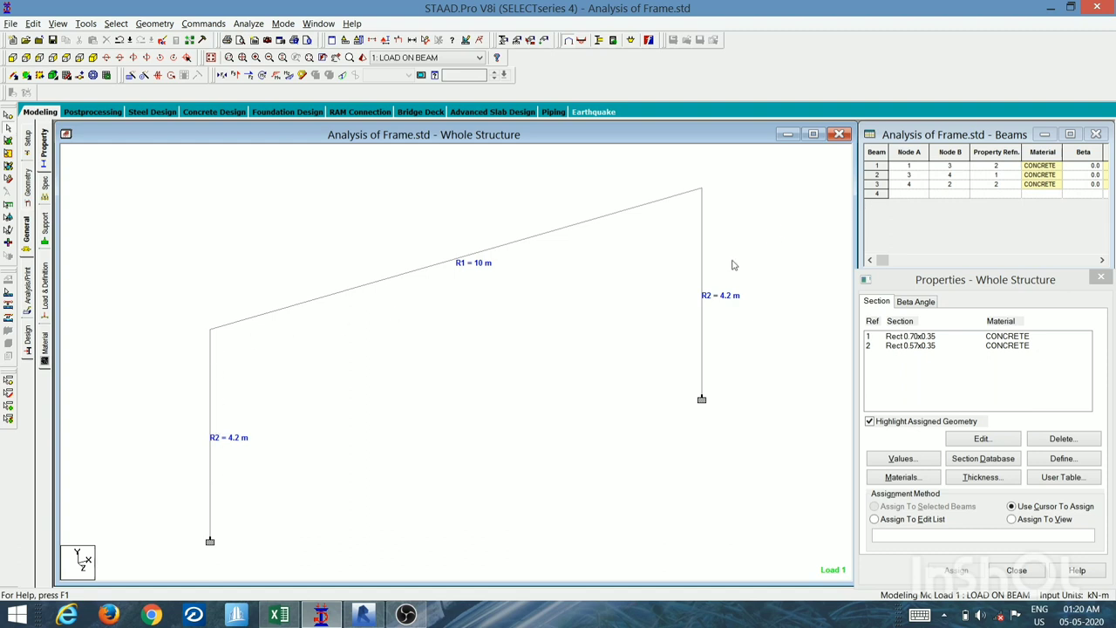
Check which members use the Rect 0.70x0.35 and Rect 0.57x0.35 sections, and clear the member selection.
left_click(911, 336)
left_click(908, 346)
left_click(912, 336)
left_click(908, 346)
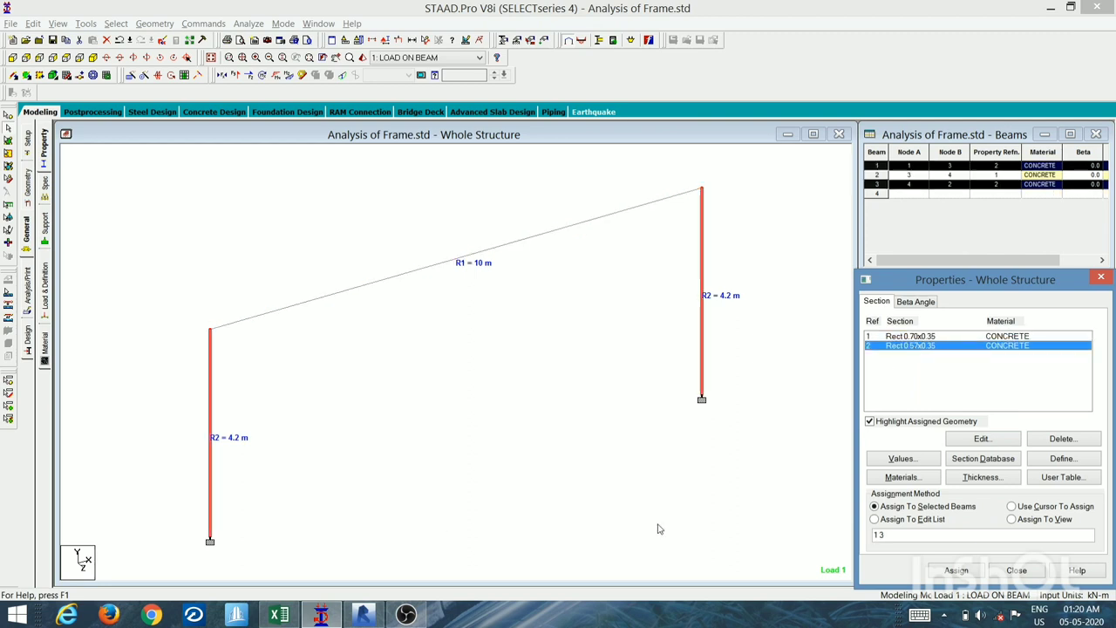
left_click(929, 337)
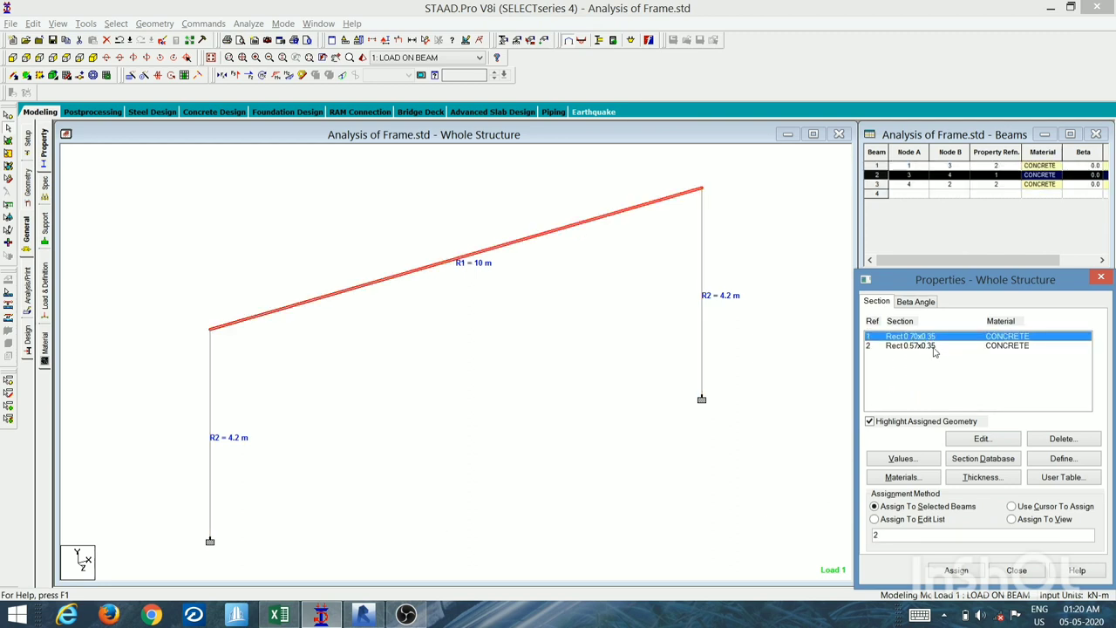
left_click(934, 346)
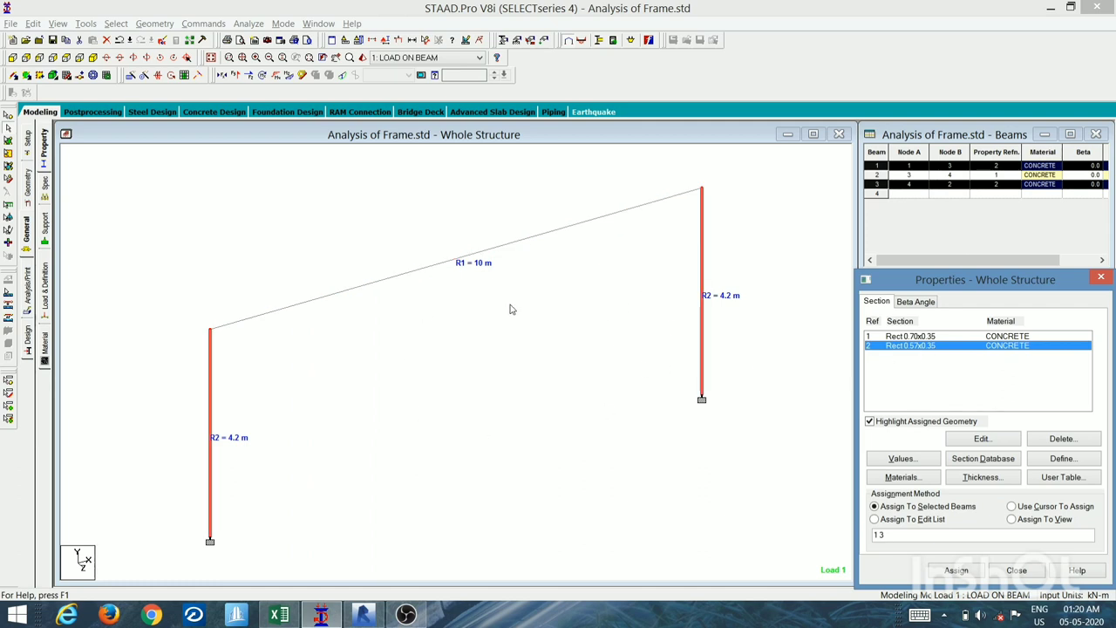
left_click(632, 325)
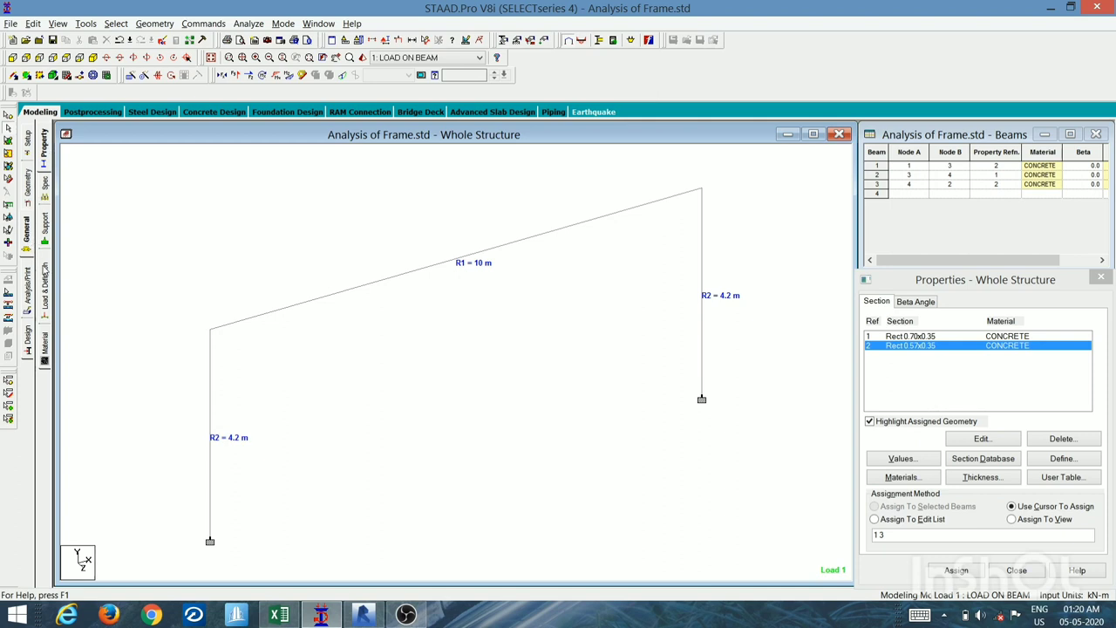
Show the uniform load of the LOAD ON BEAM case and examine its value on the 10 m beam.
left_click(44, 277)
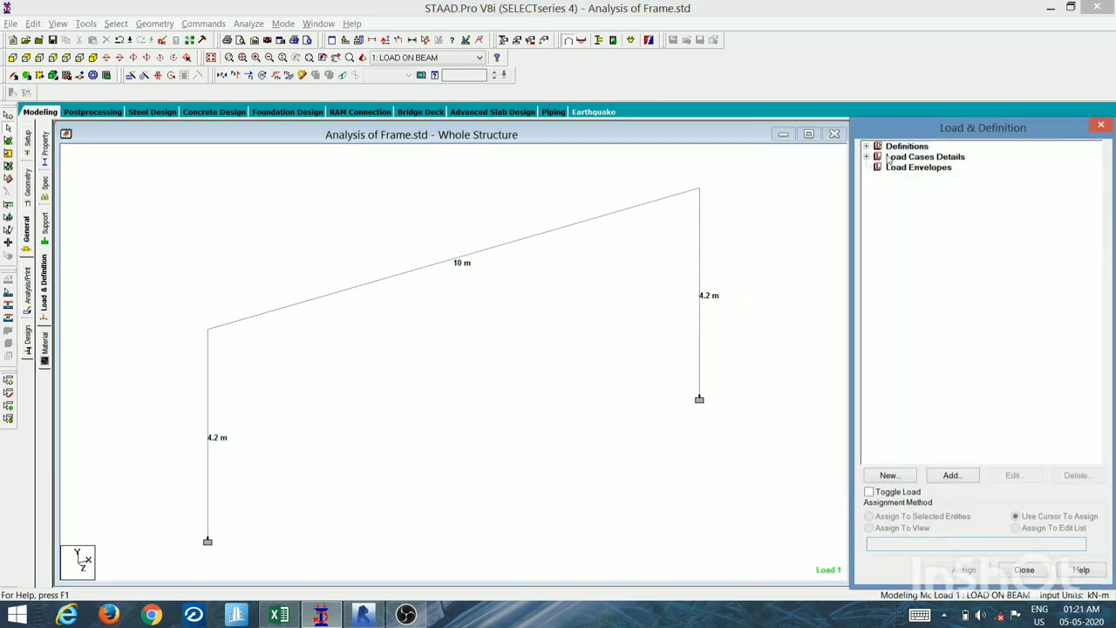
left_click(866, 157)
left_click(878, 166)
left_click(909, 179)
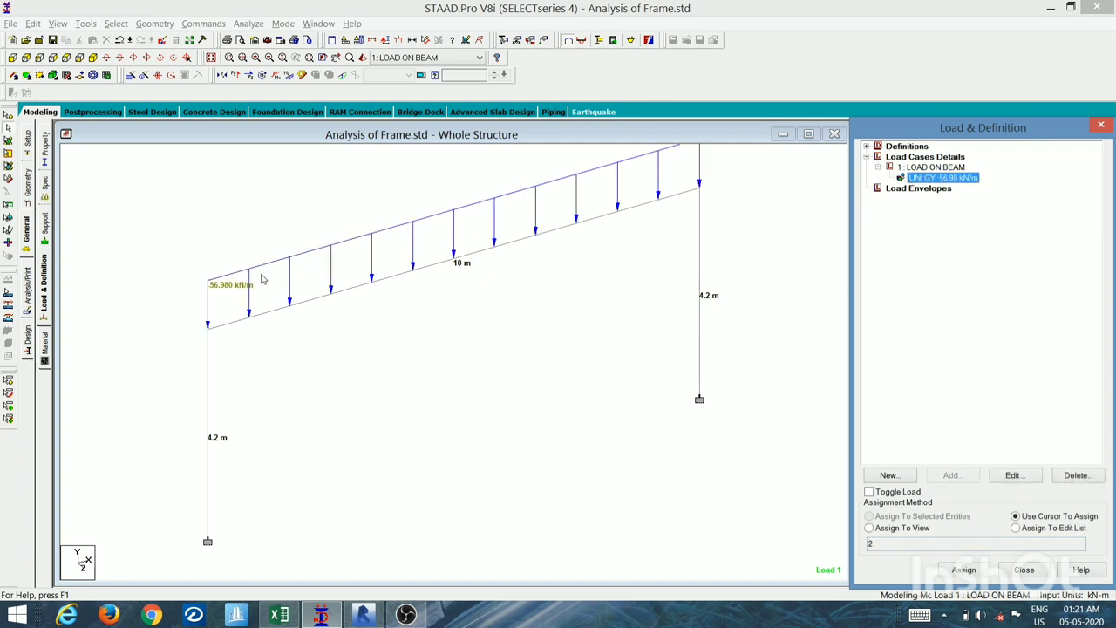
left_click(232, 317)
scroll(219, 311, "up", 1)
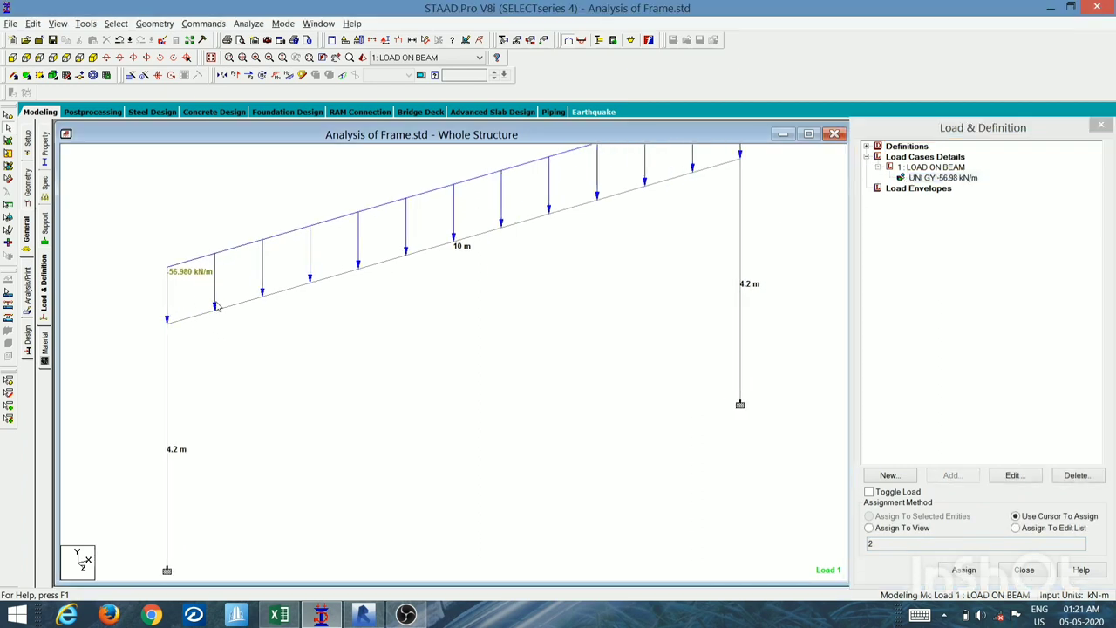
scroll(209, 275, "down", 2)
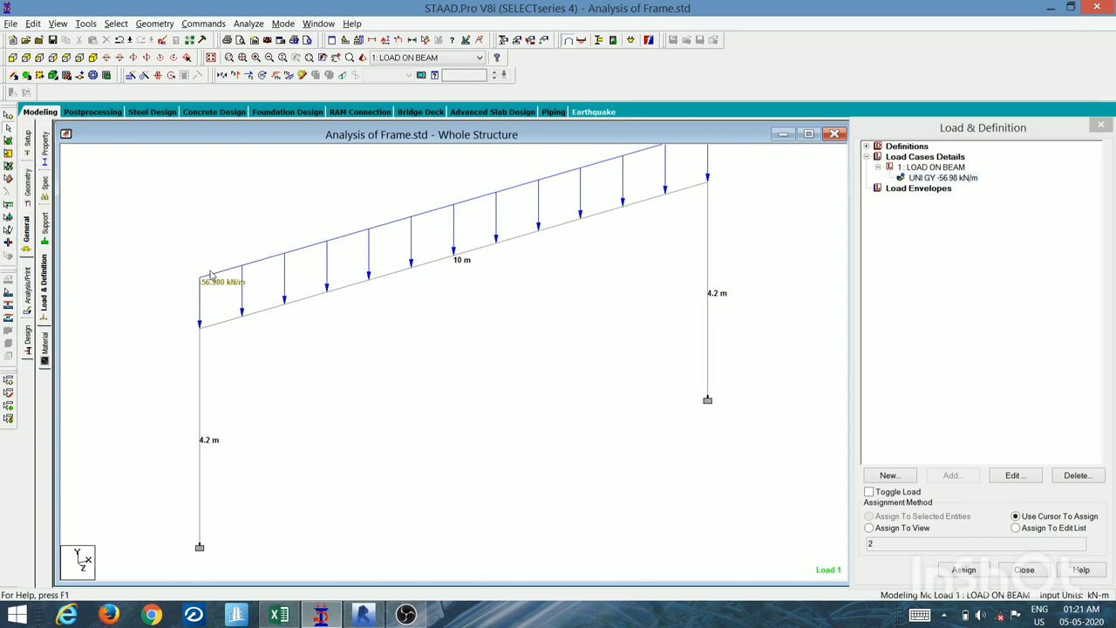
Switch to the Excel Analysis sheet and check the total factored load on the beam against the frame sketch's load label.
mouse_move(279, 616)
left_click(293, 531)
scroll(386, 393, "up", 15)
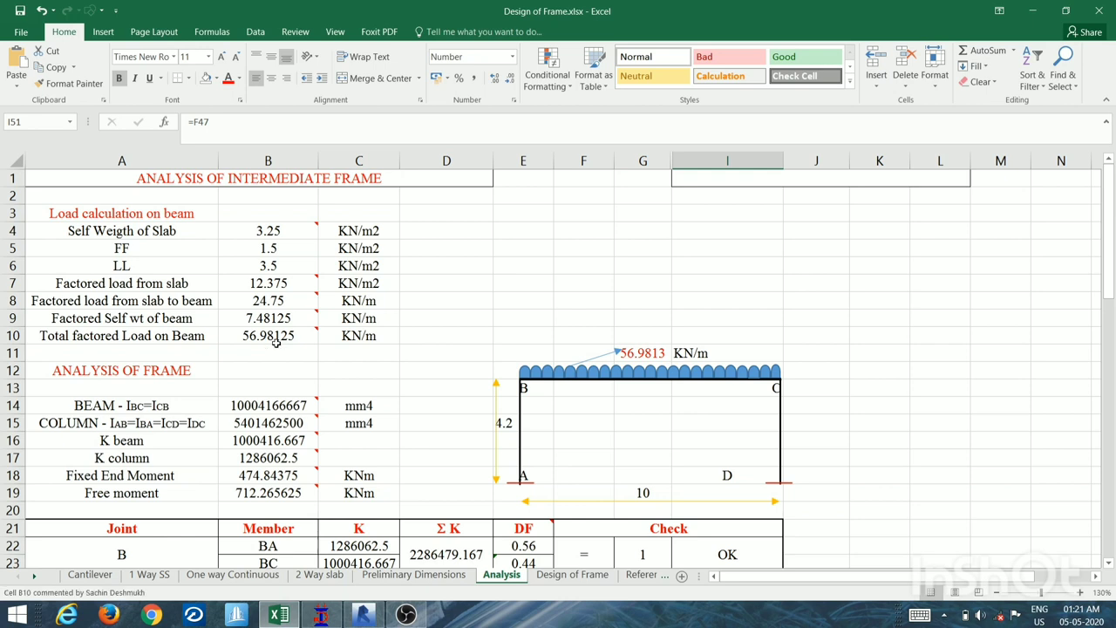
mouse_move(275, 342)
left_click(640, 354)
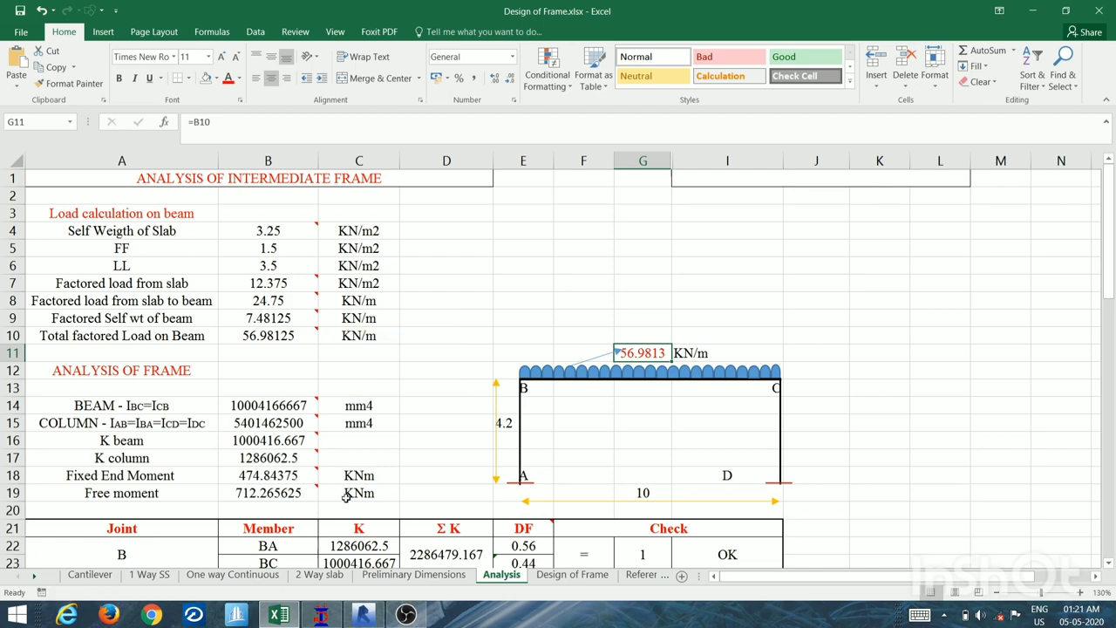
Return to STAAD.Pro and add a Perform Analysis command with the No Print option.
mouse_move(321, 614)
left_click(330, 562)
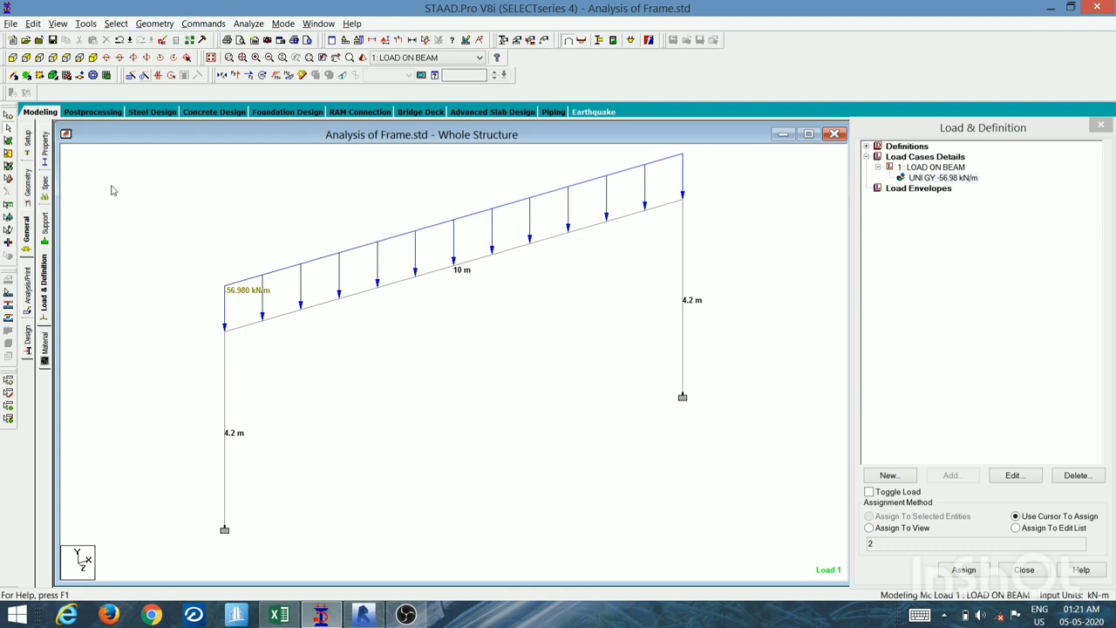
left_click(32, 300)
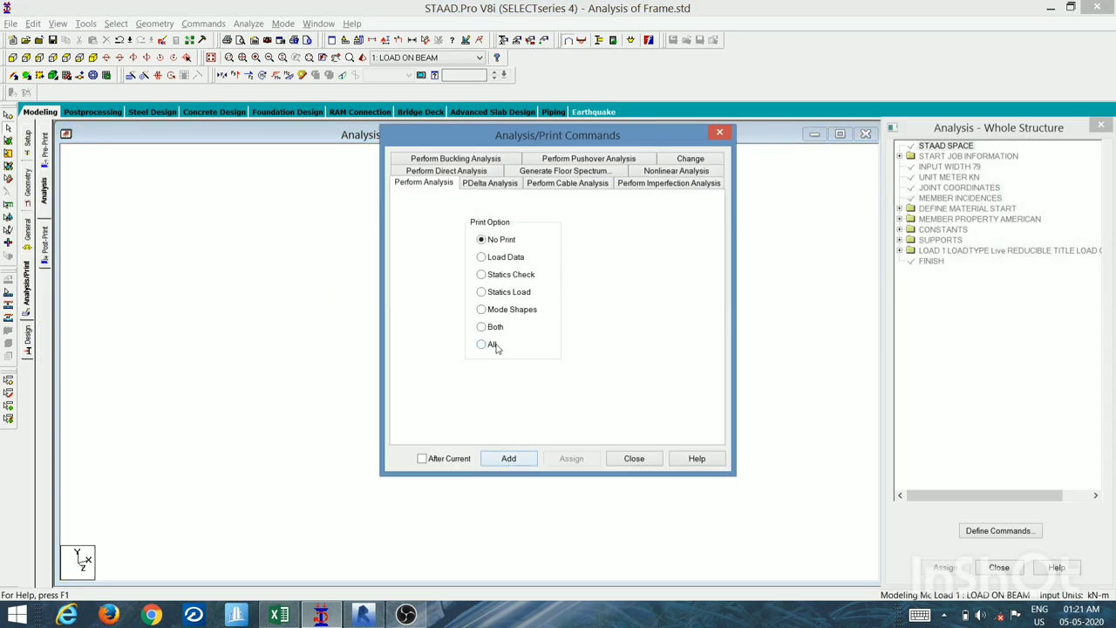
left_click(528, 462)
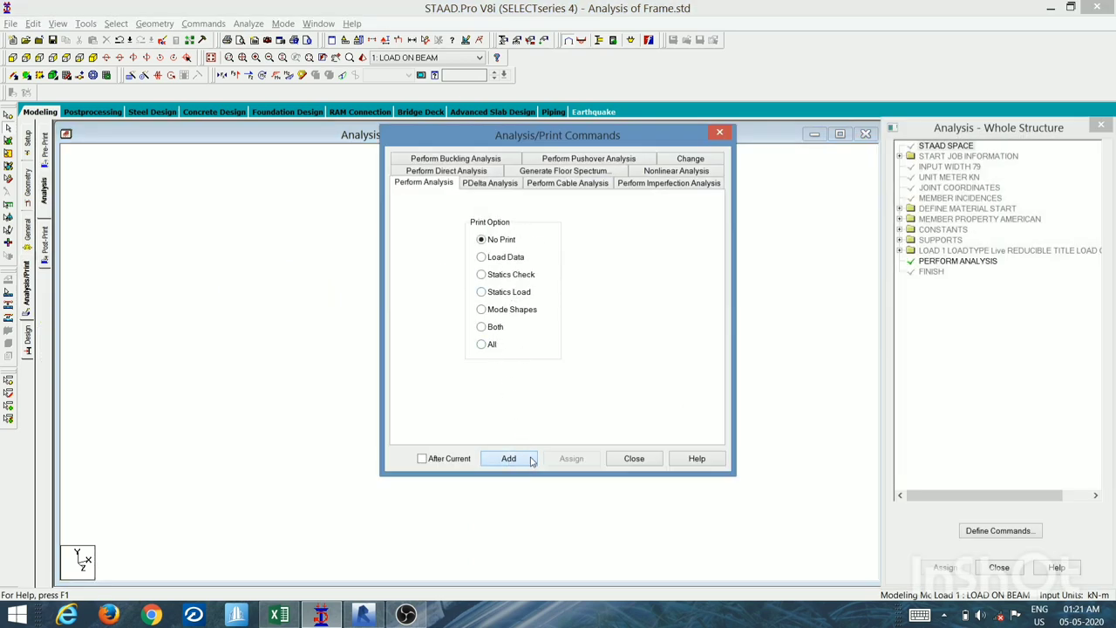
left_click(634, 458)
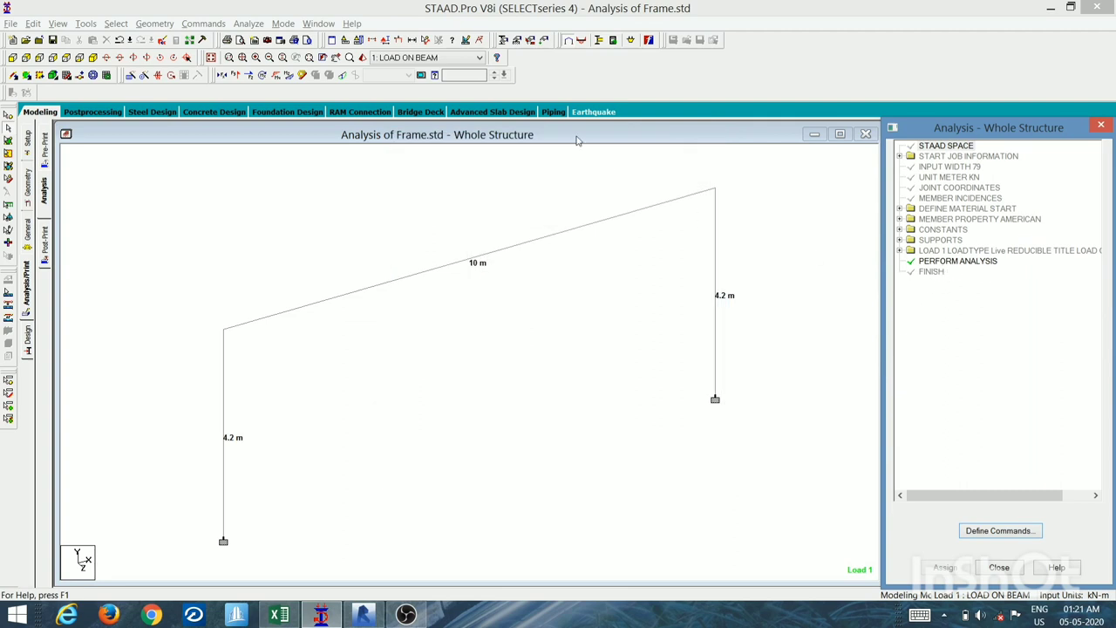
Save the structure, run the analysis and go to Post Processing Mode.
left_click(244, 23)
left_click(261, 40)
left_click(463, 340)
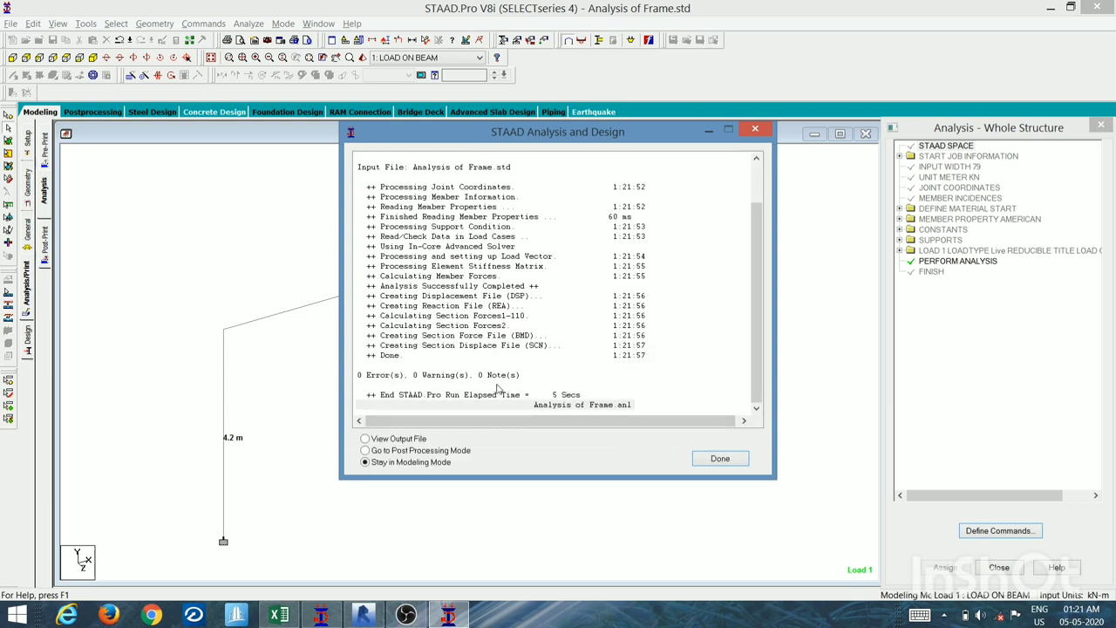
left_click(408, 450)
left_click(717, 460)
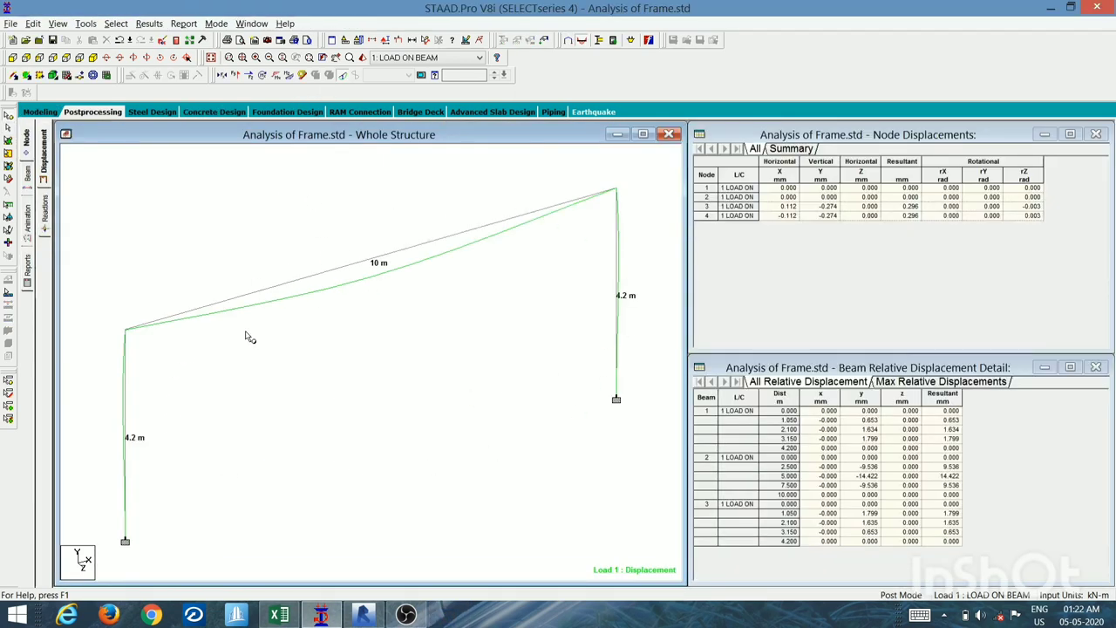
Hide the displaced shape, set the view to the frame's front elevation and display the bending moment diagram.
left_click(343, 77)
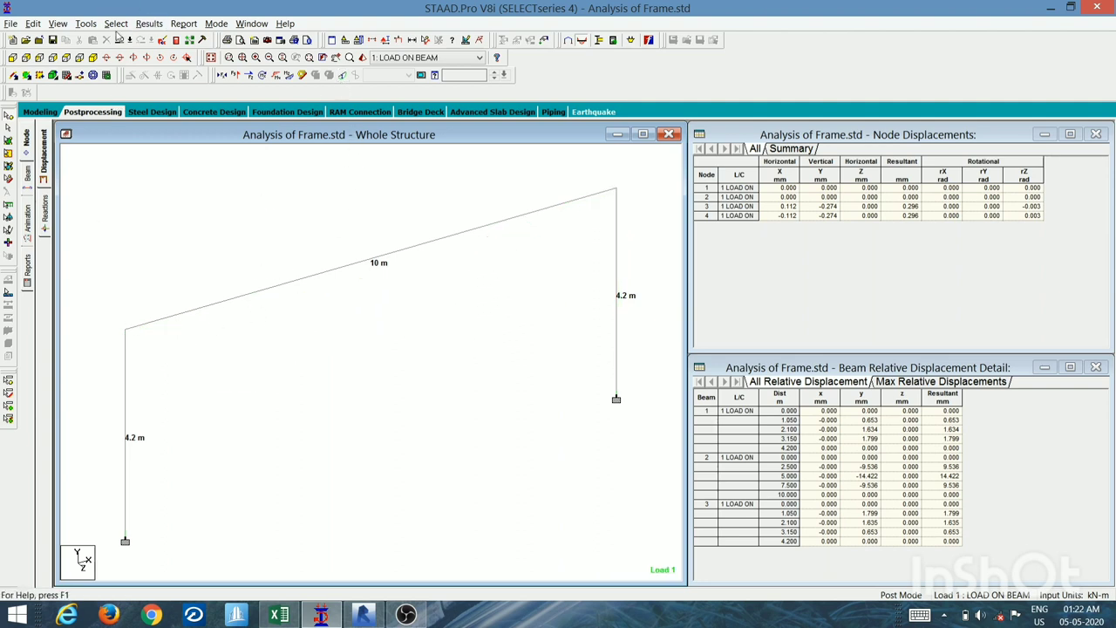
left_click(12, 57)
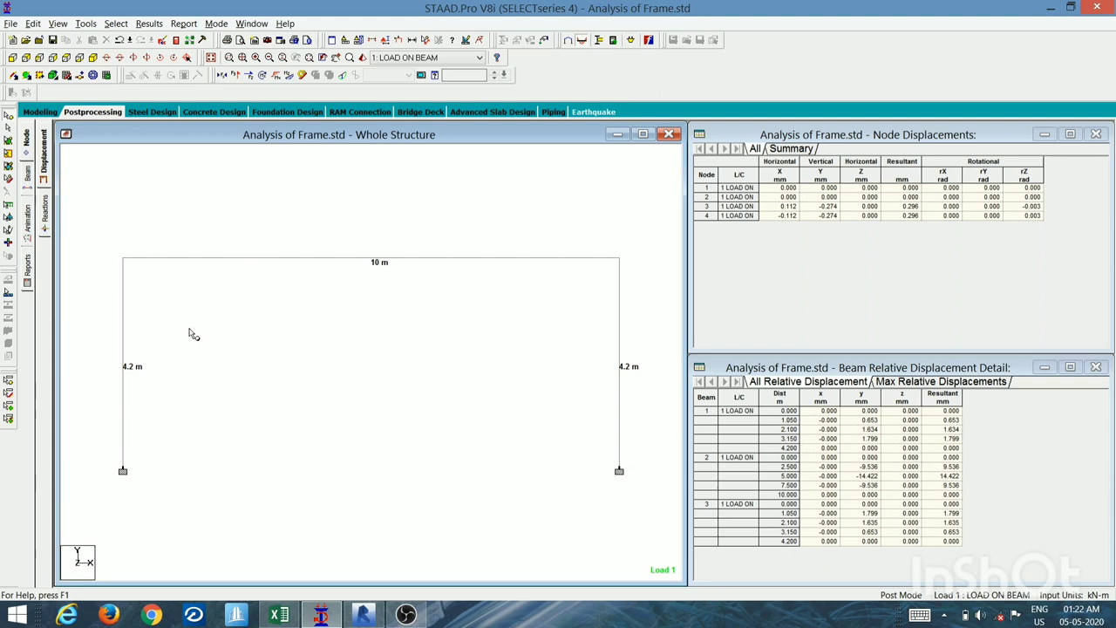
left_click(154, 29)
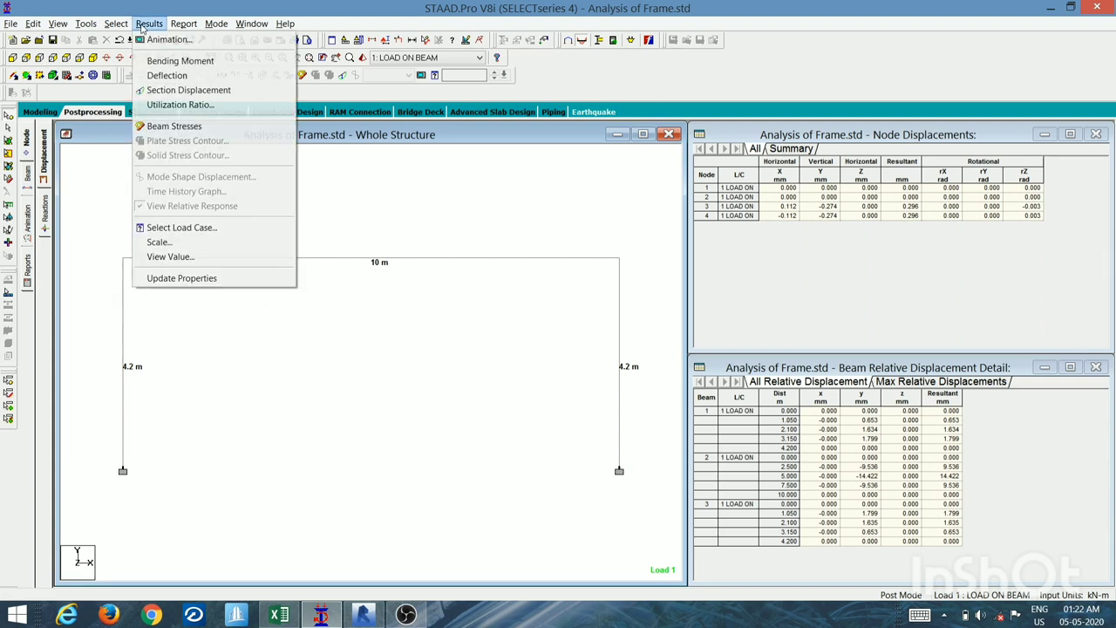
left_click(158, 62)
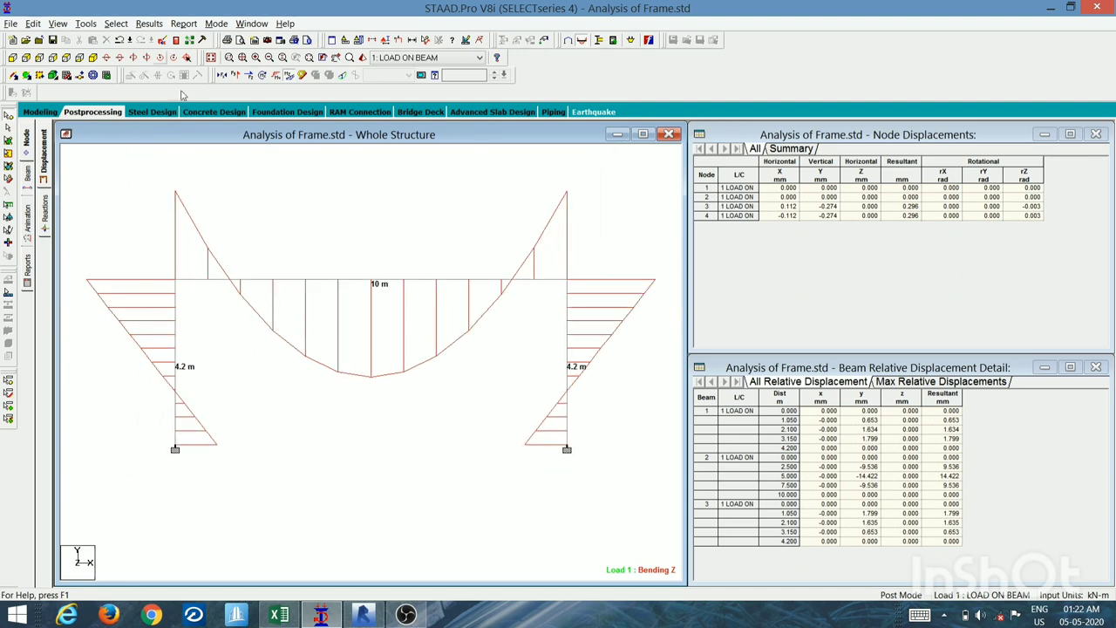
Annotate the bending moment diagram with the Ends and Maximum bending values of the beam results.
left_click(155, 24)
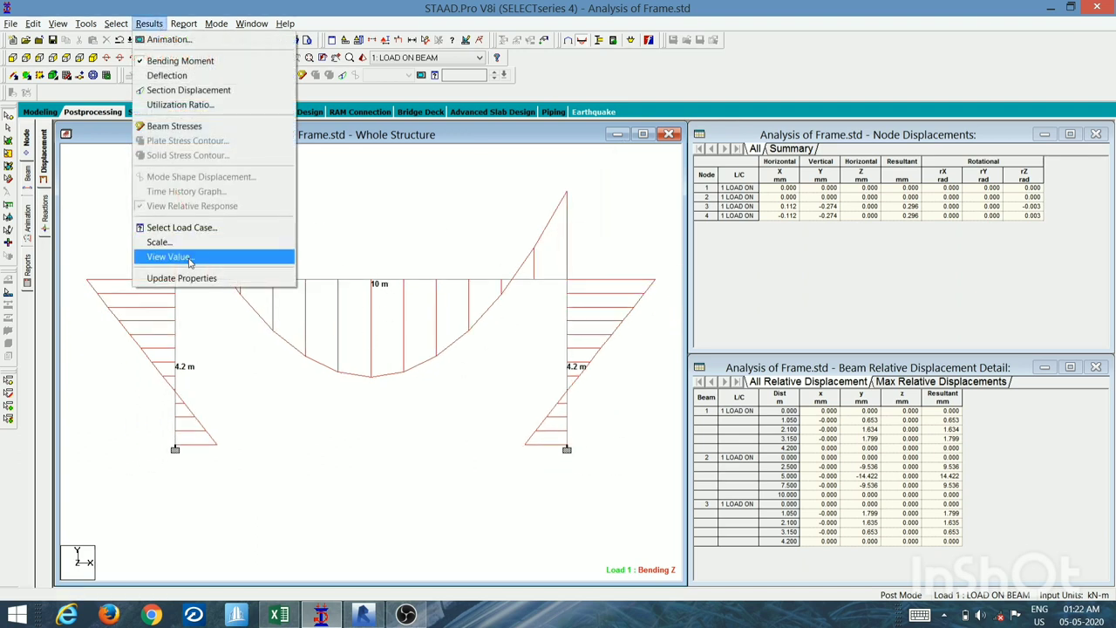
left_click(200, 258)
left_click(492, 196)
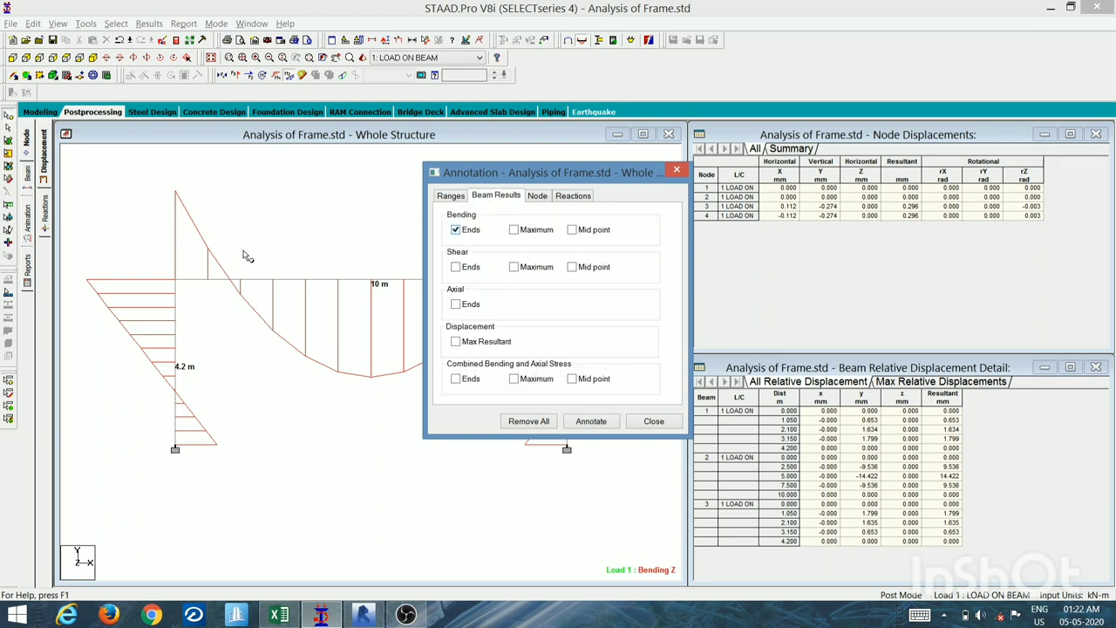
left_click(532, 232)
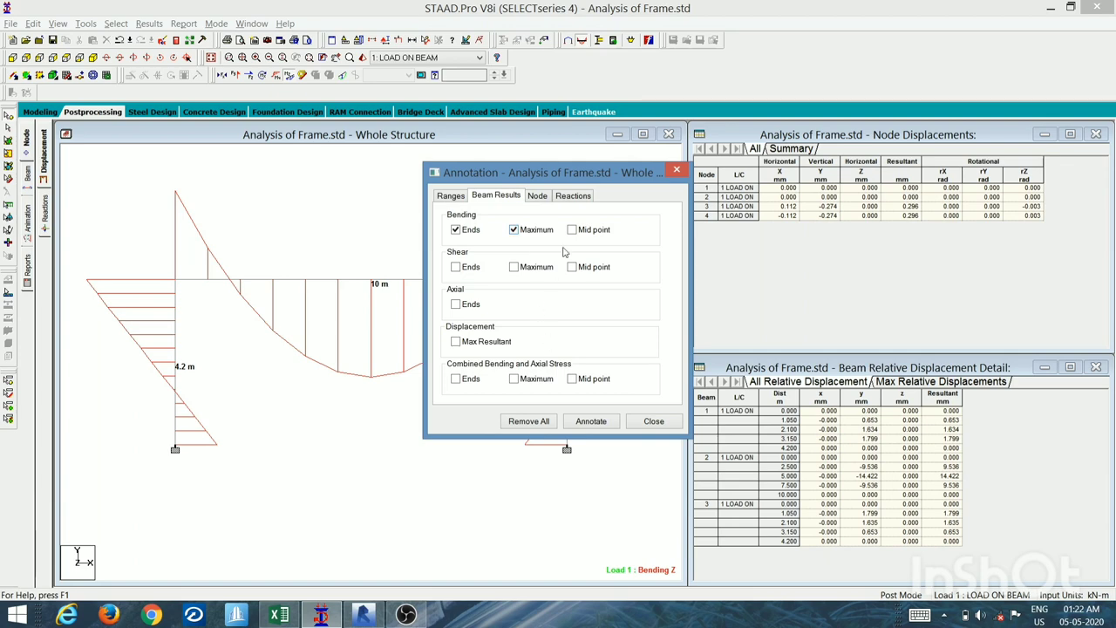
left_click(591, 421)
left_click(654, 421)
scroll(419, 358, "down", 1)
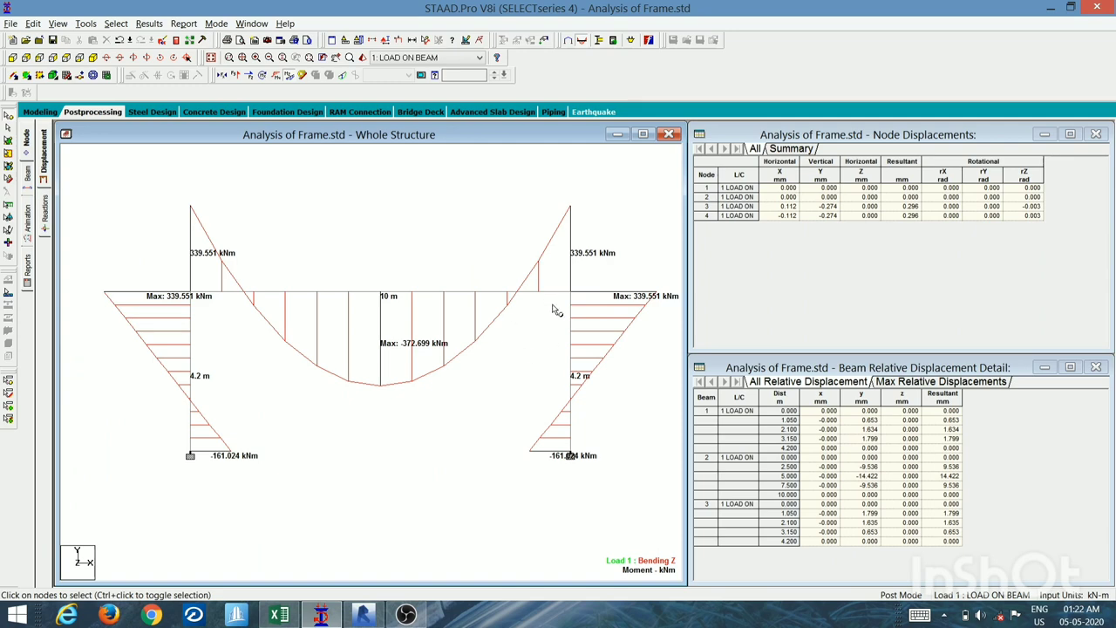
Restore STAAD.Pro to a smaller window and bring up the Final BMD at the end of the Excel Analysis sheet.
left_click(1070, 7)
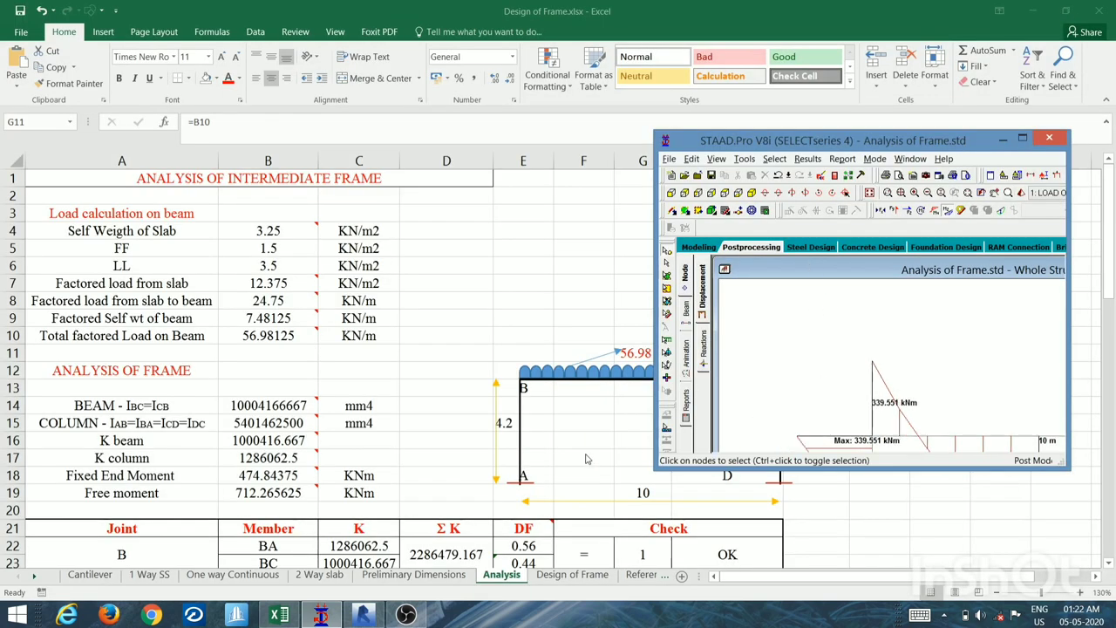
left_click(583, 469)
scroll(576, 471, "down", 7)
left_click(558, 575)
left_click(501, 574)
scroll(408, 485, "down", 4)
scroll(409, 486, "down", 5)
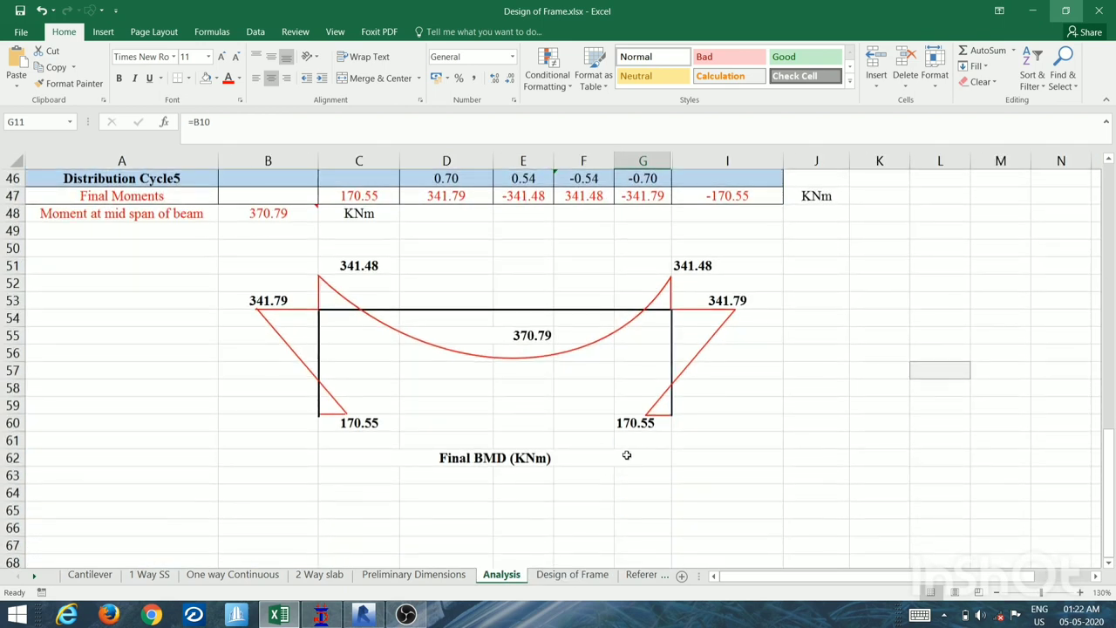
left_click(829, 358)
left_click(779, 367)
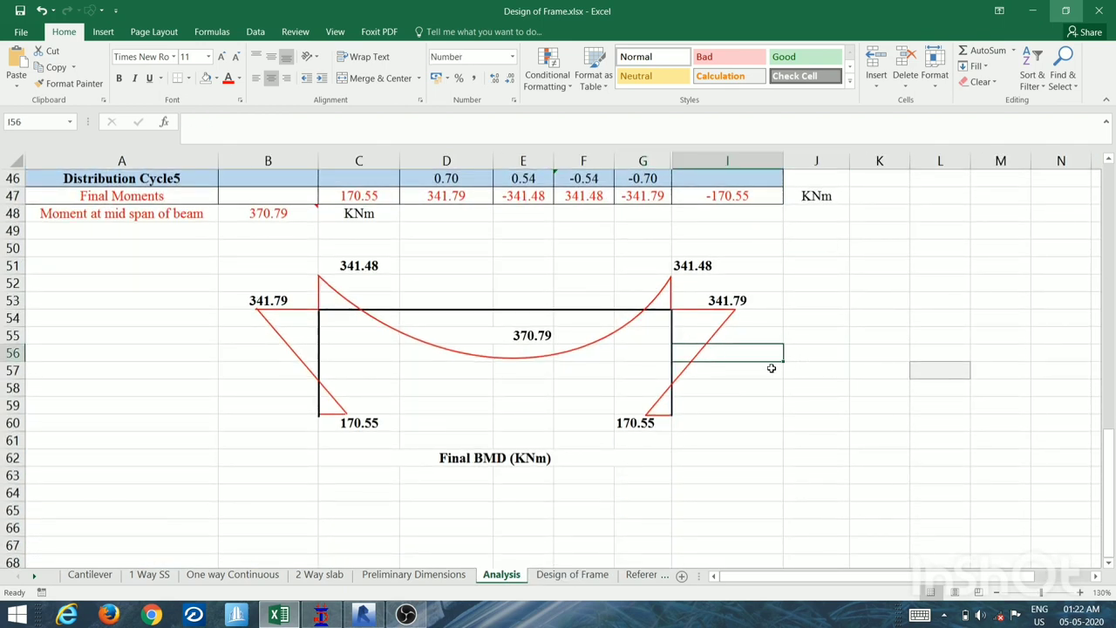
type("0000000")
key("BackSpace")
key("BackSpace")
key("BackSpace")
key("BackSpace")
key("BackSpace")
key("BackSpace")
key("BackSpace")
Place the STAAD.Pro bending moment diagram beside the Excel Final BMD and compare the end, midspan and base moments.
left_click(805, 393)
key("Right")
key("Right")
key("Right")
key("Right")
key("Right")
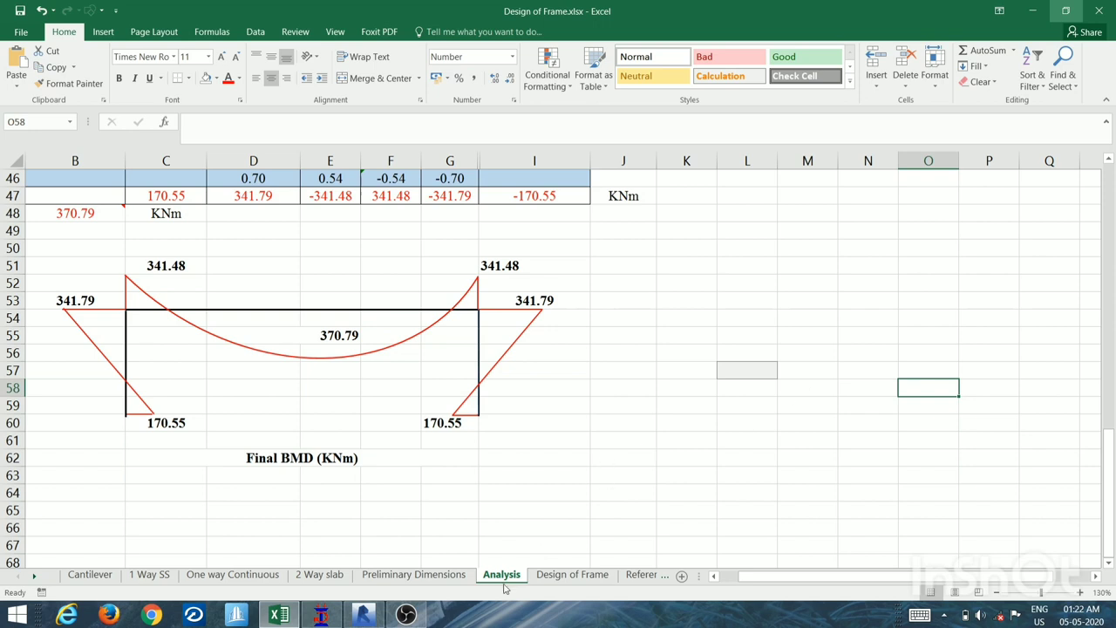
left_click(321, 615)
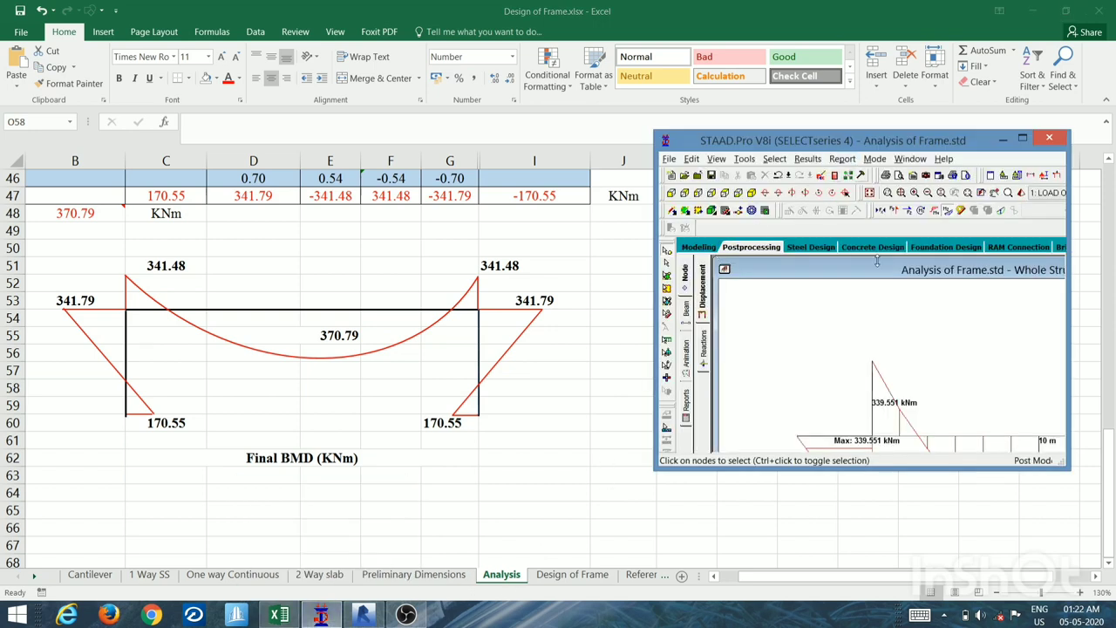
scroll(935, 403, "down", 5)
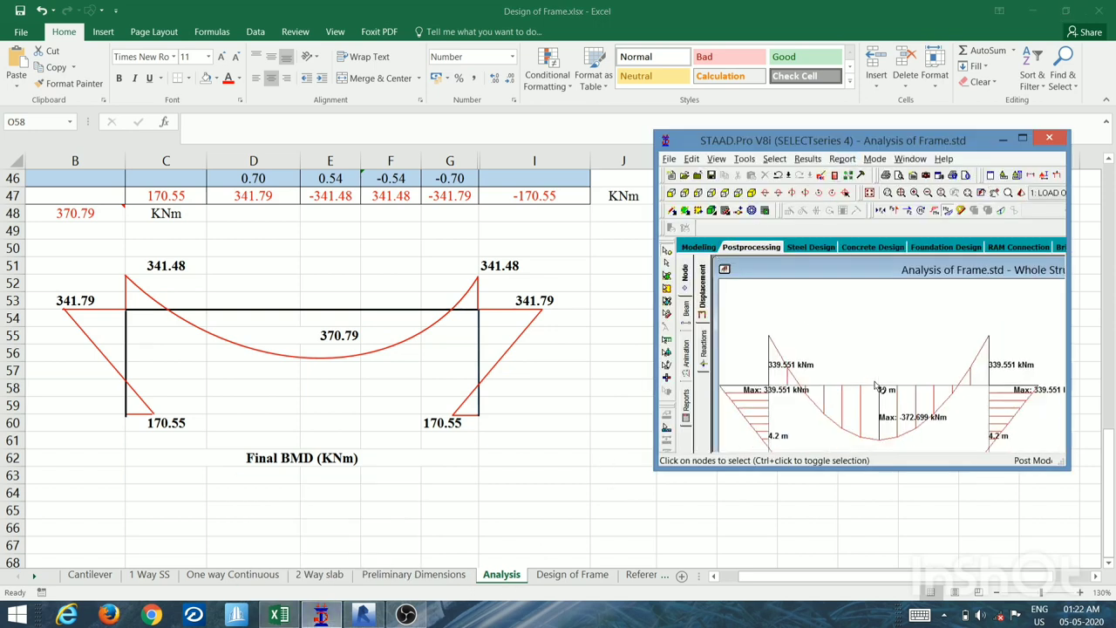
scroll(896, 336, "up", 3)
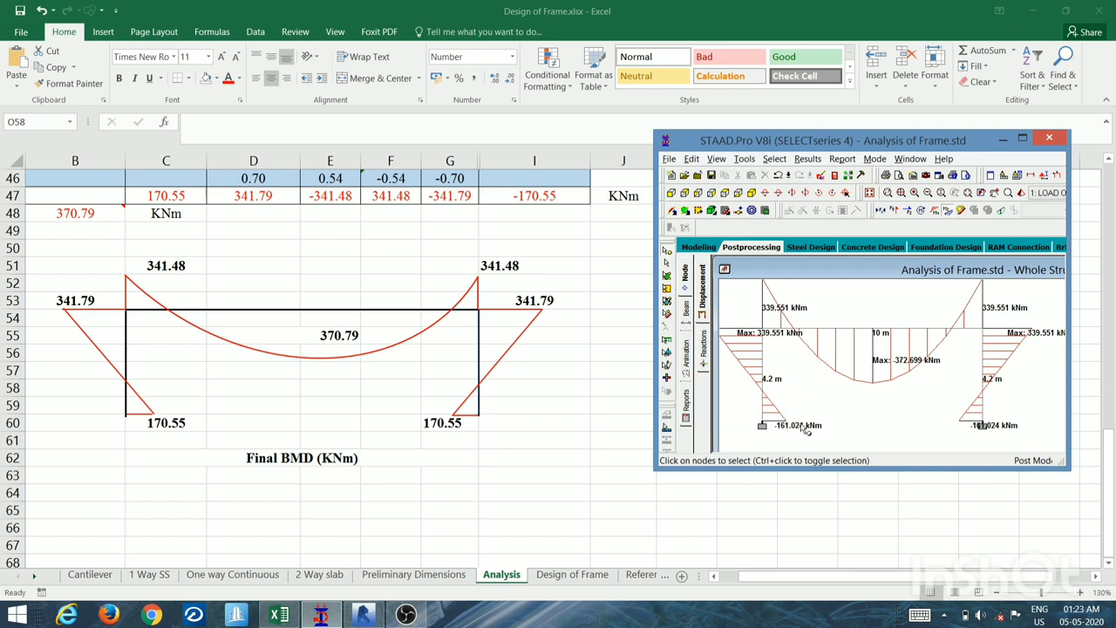
Open the Windows Calculator and subtract the STAAD.Pro base moment 161.024 from the hand-calculated 170.55.
key("super+s")
type("ca")
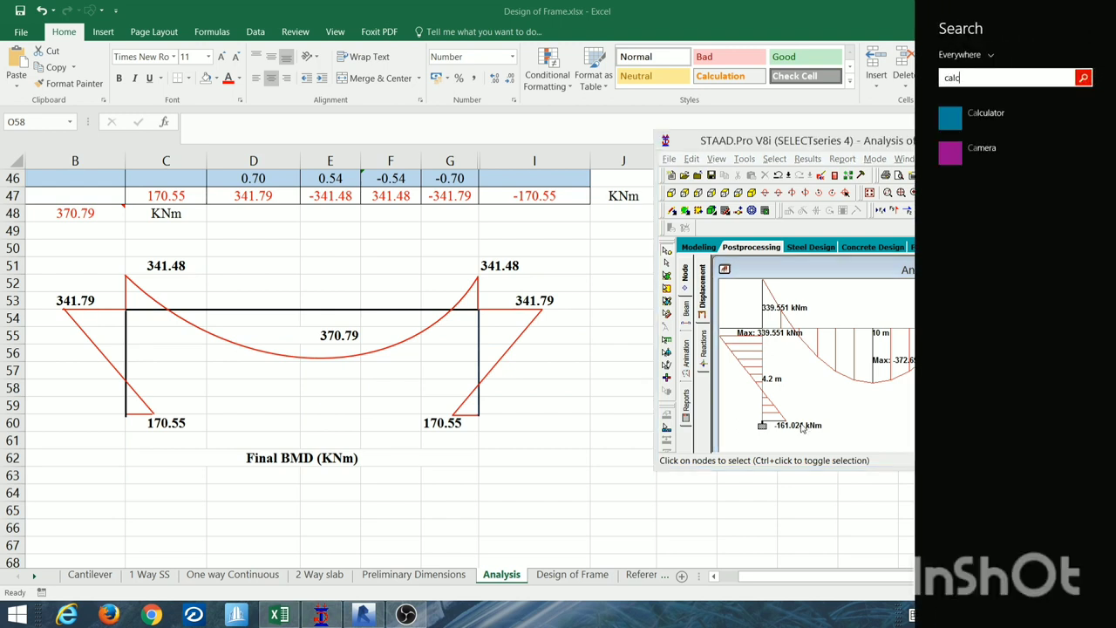
key("Escape")
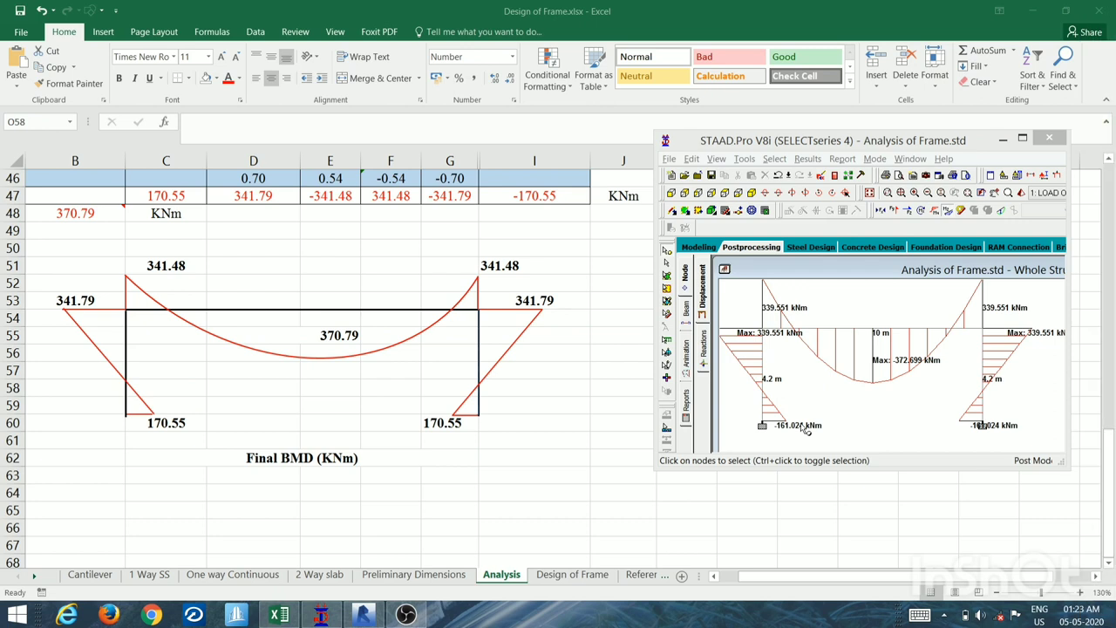
type("7")
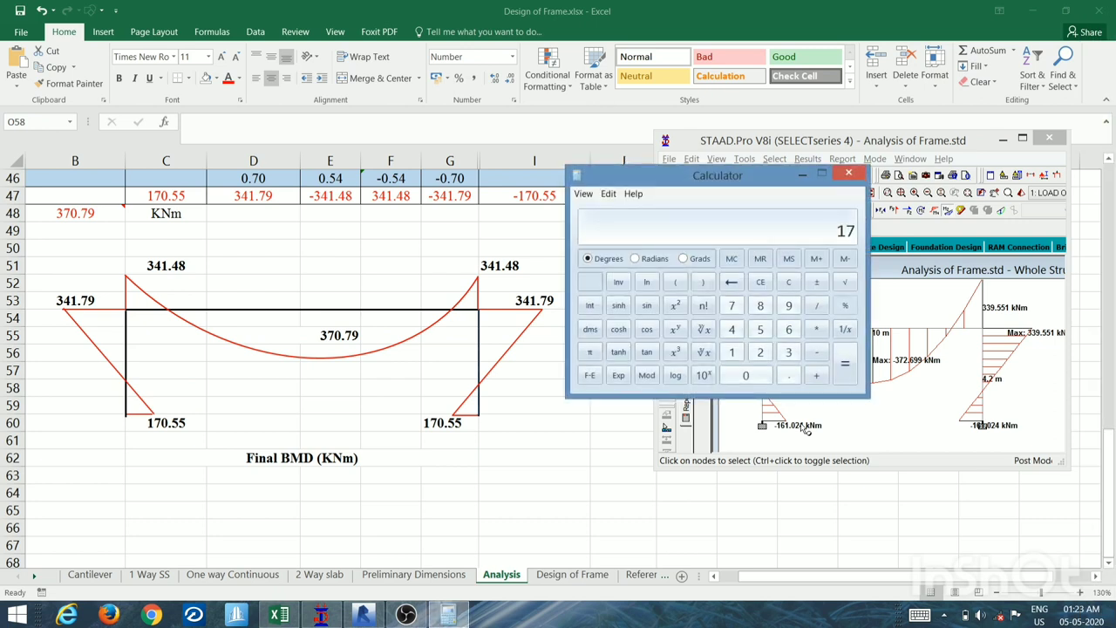
type("0.55")
key("minus")
type("161.024")
key("Return")
Divide the difference by 161.024 and multiply it by 100 to get the percentage deviation, and close the Calculator.
key("slash")
type("161.024")
key("Return")
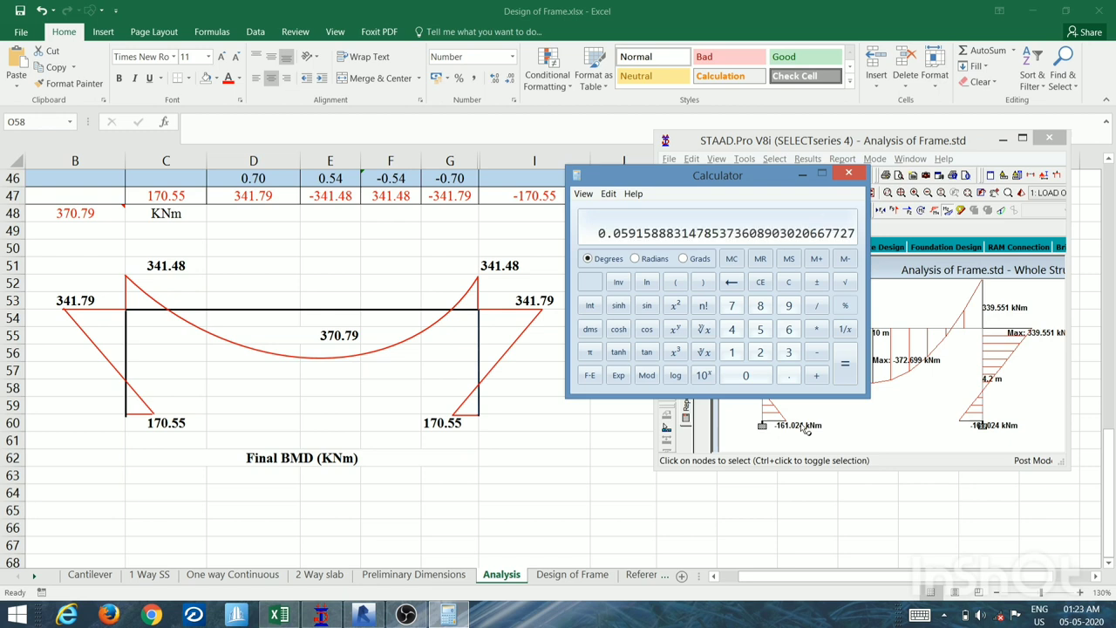
type("*100")
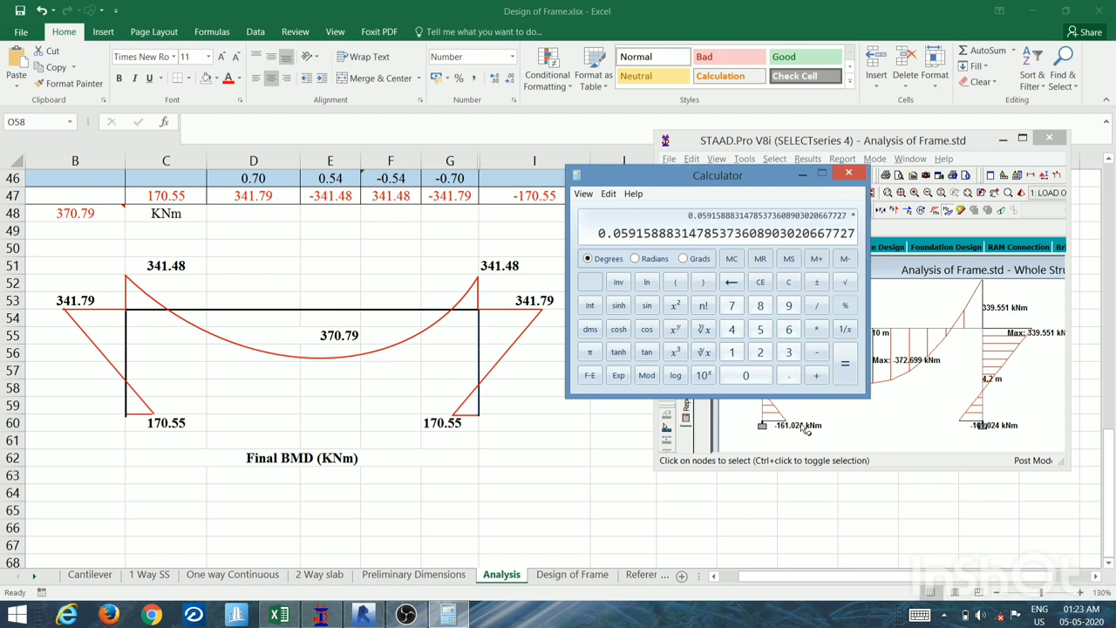
key("Return")
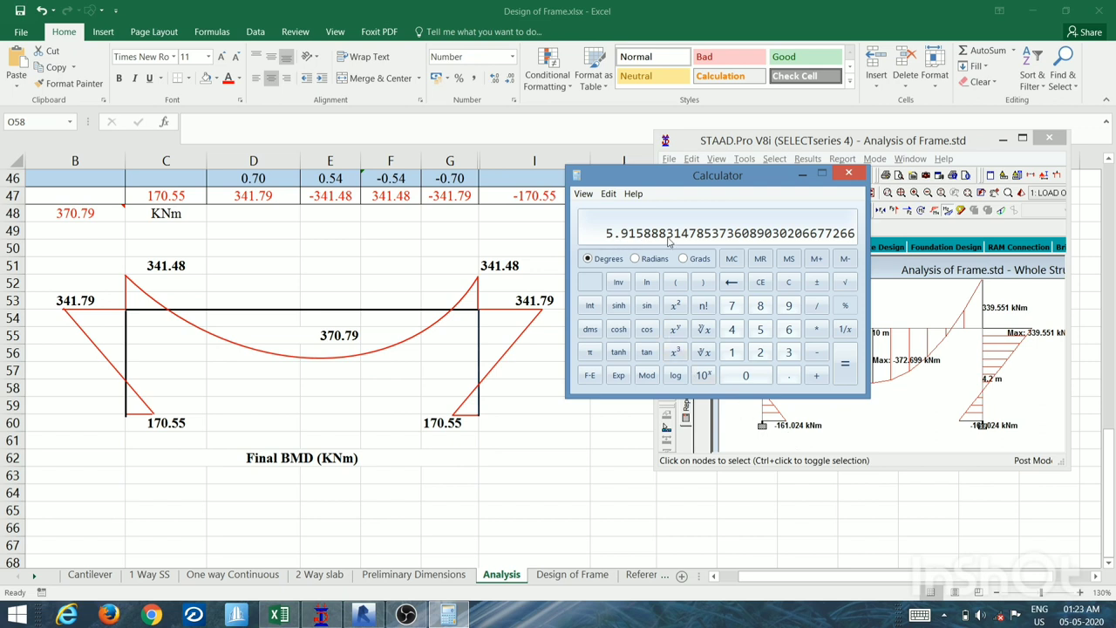
left_click(849, 177)
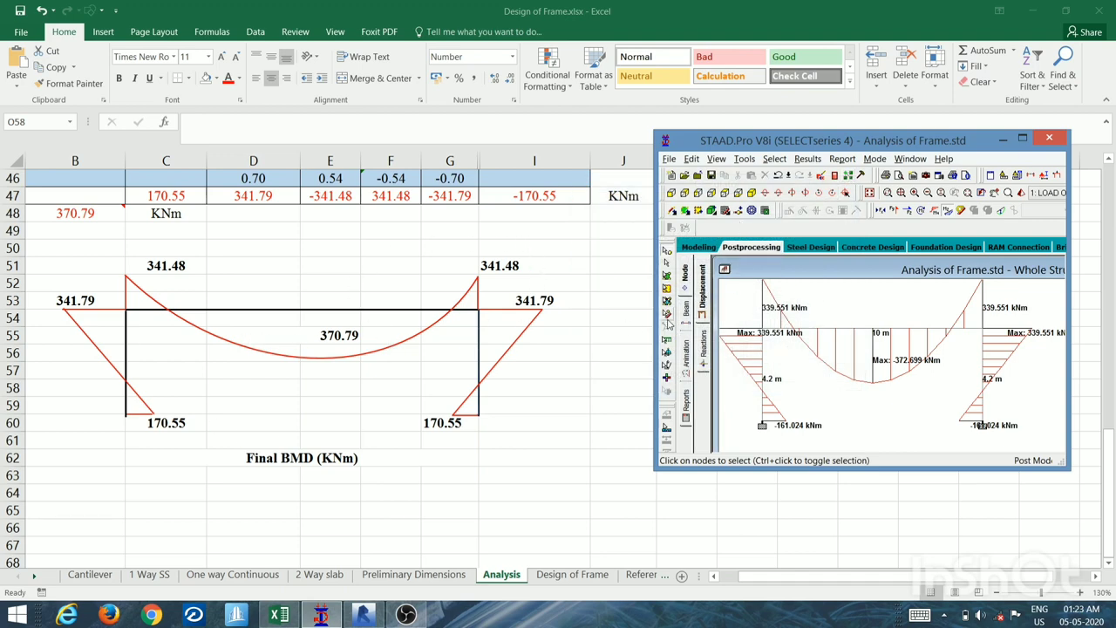
Minimize STAAD.Pro, switch to Revit and examine the Function Hall 3D view with its frames and column footings.
left_click(1003, 140)
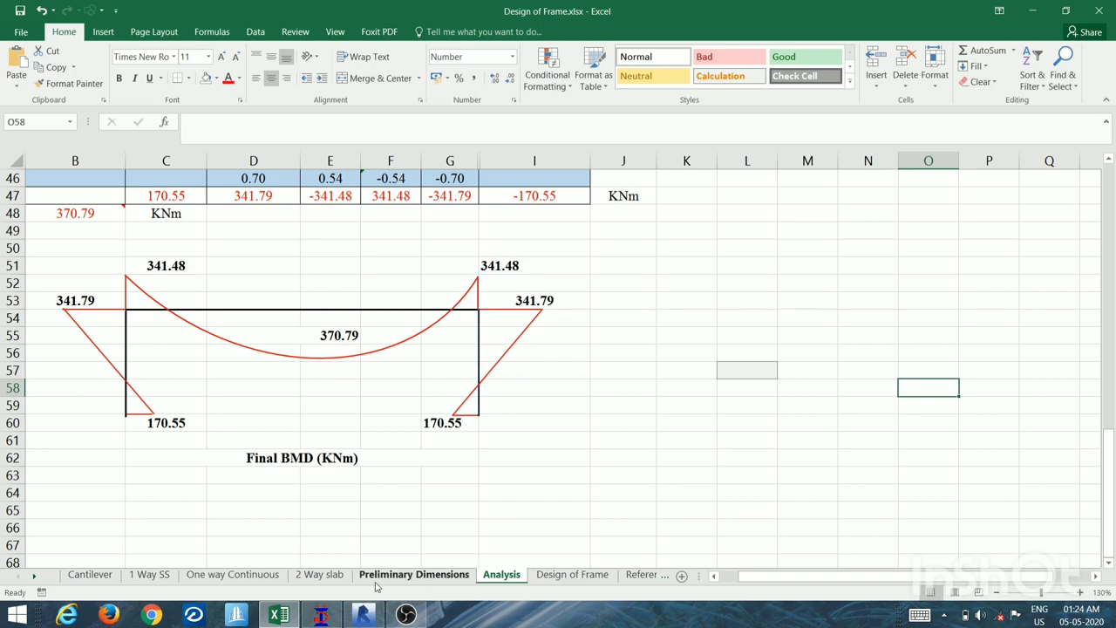
mouse_move(366, 613)
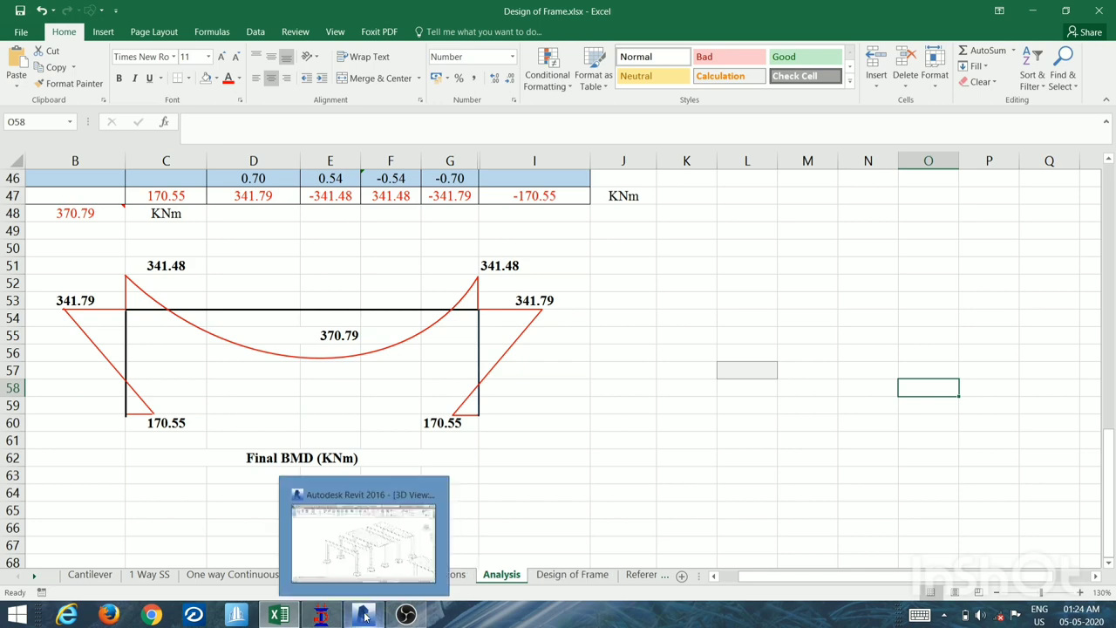
left_click(378, 559)
scroll(414, 358, "down", 3)
middle_click_drag(414, 353, 860, 288)
scroll(535, 332, "down", 2)
scroll(405, 366, "up", 3)
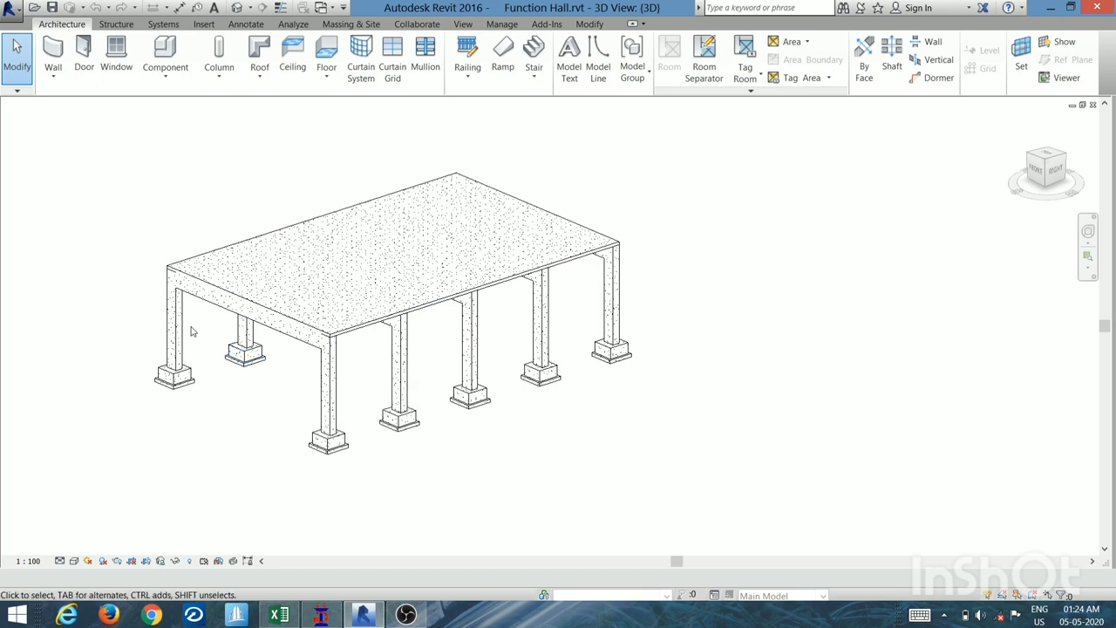
scroll(192, 330, "up", 3)
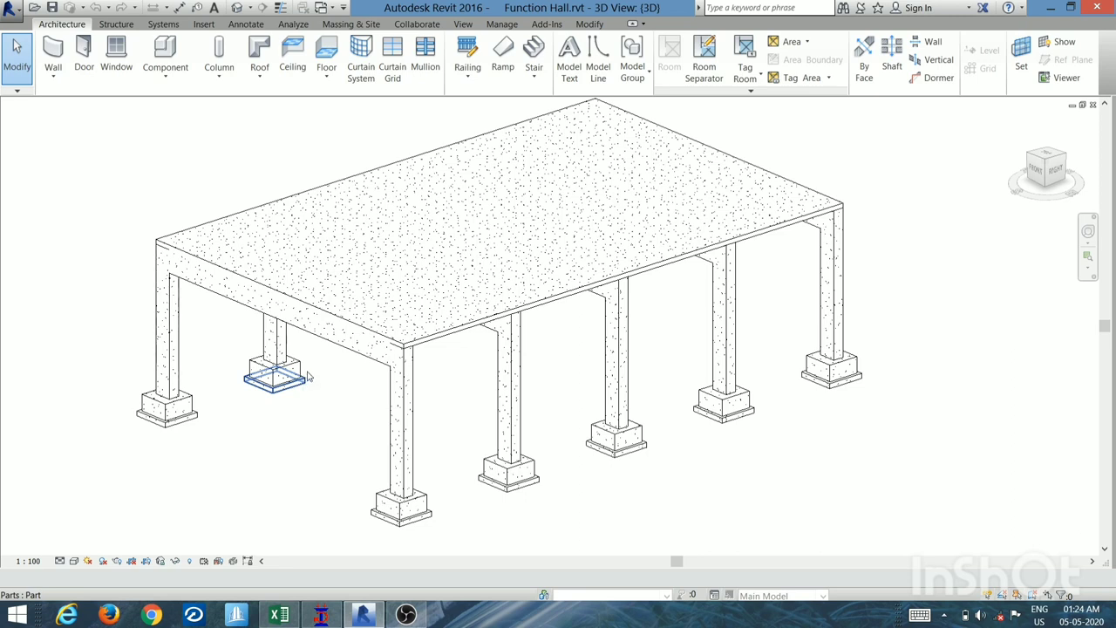
mouse_move(419, 618)
left_click(436, 536)
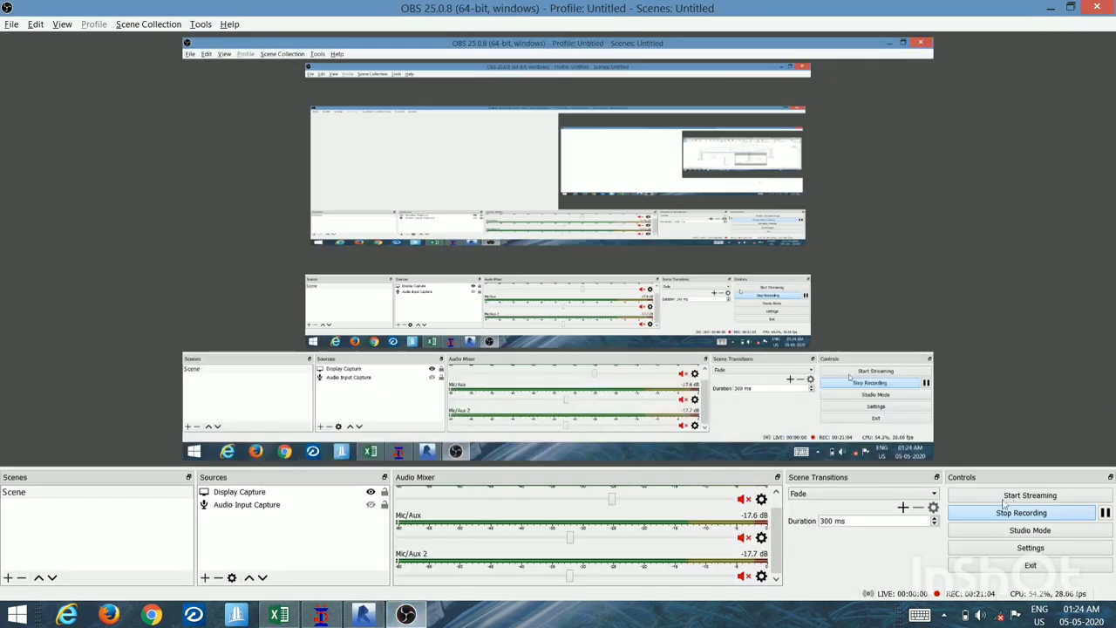